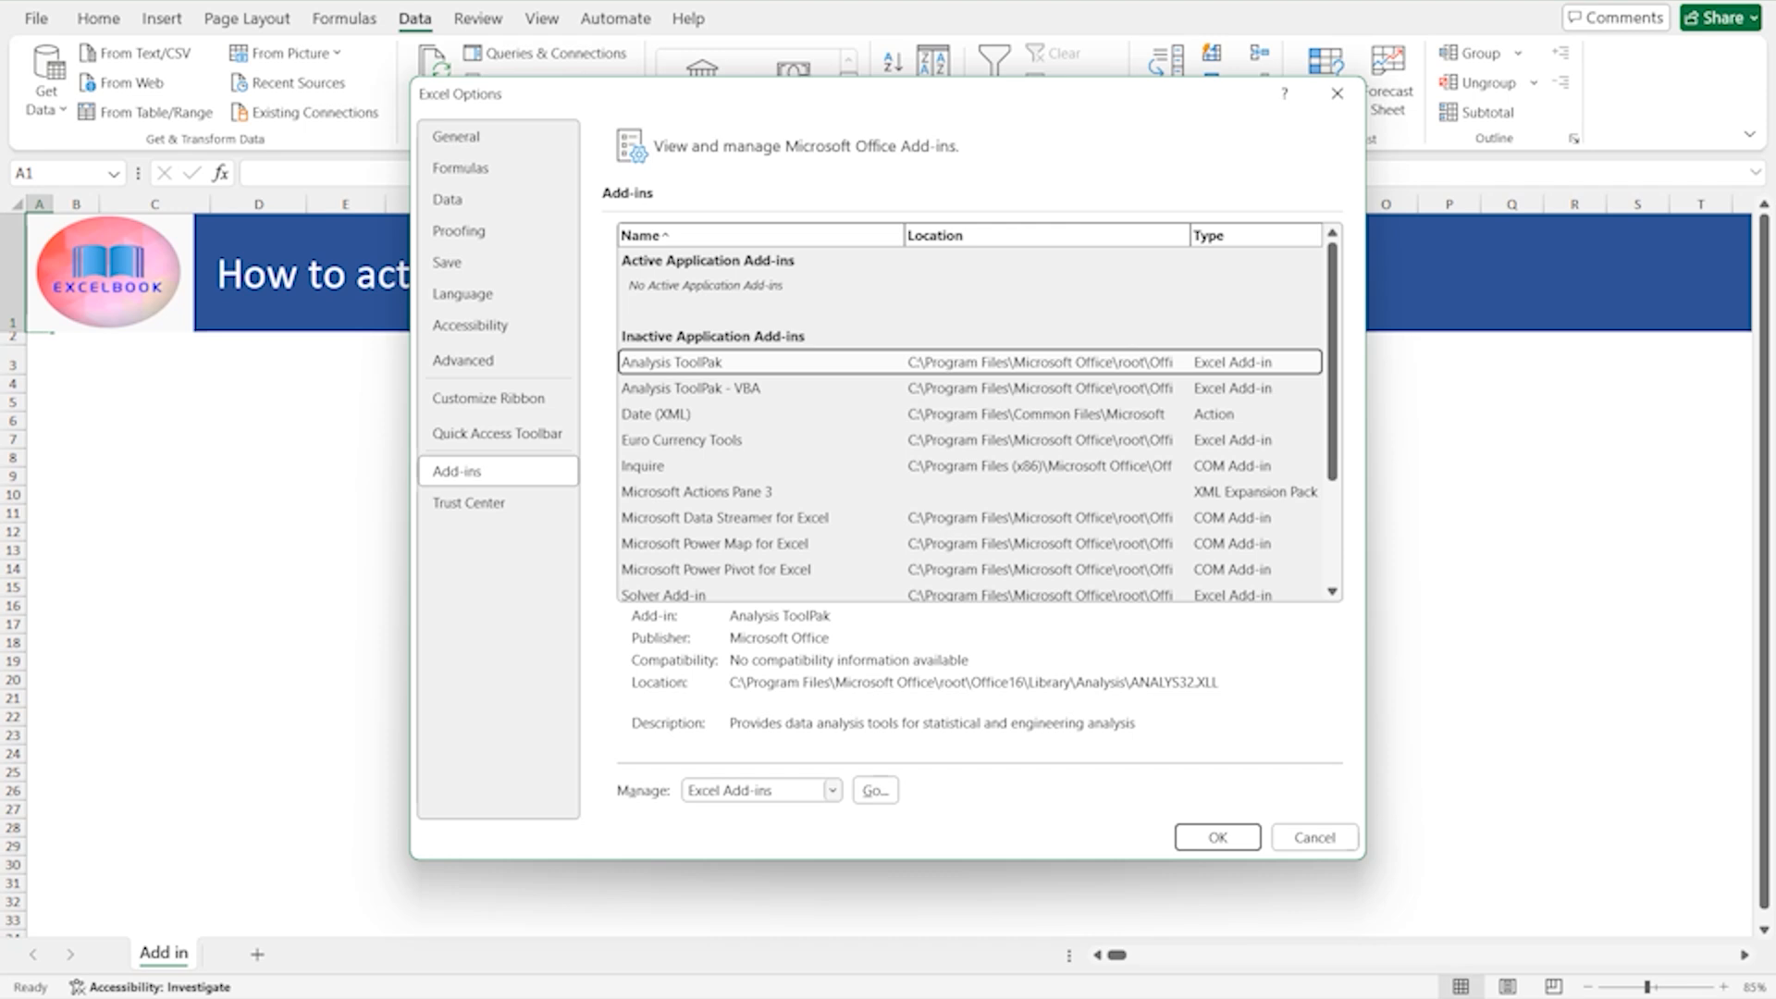
- Choose Excel Add-ins as the add-in type to manage in the Add-ins options
click(833, 791)
click(728, 815)
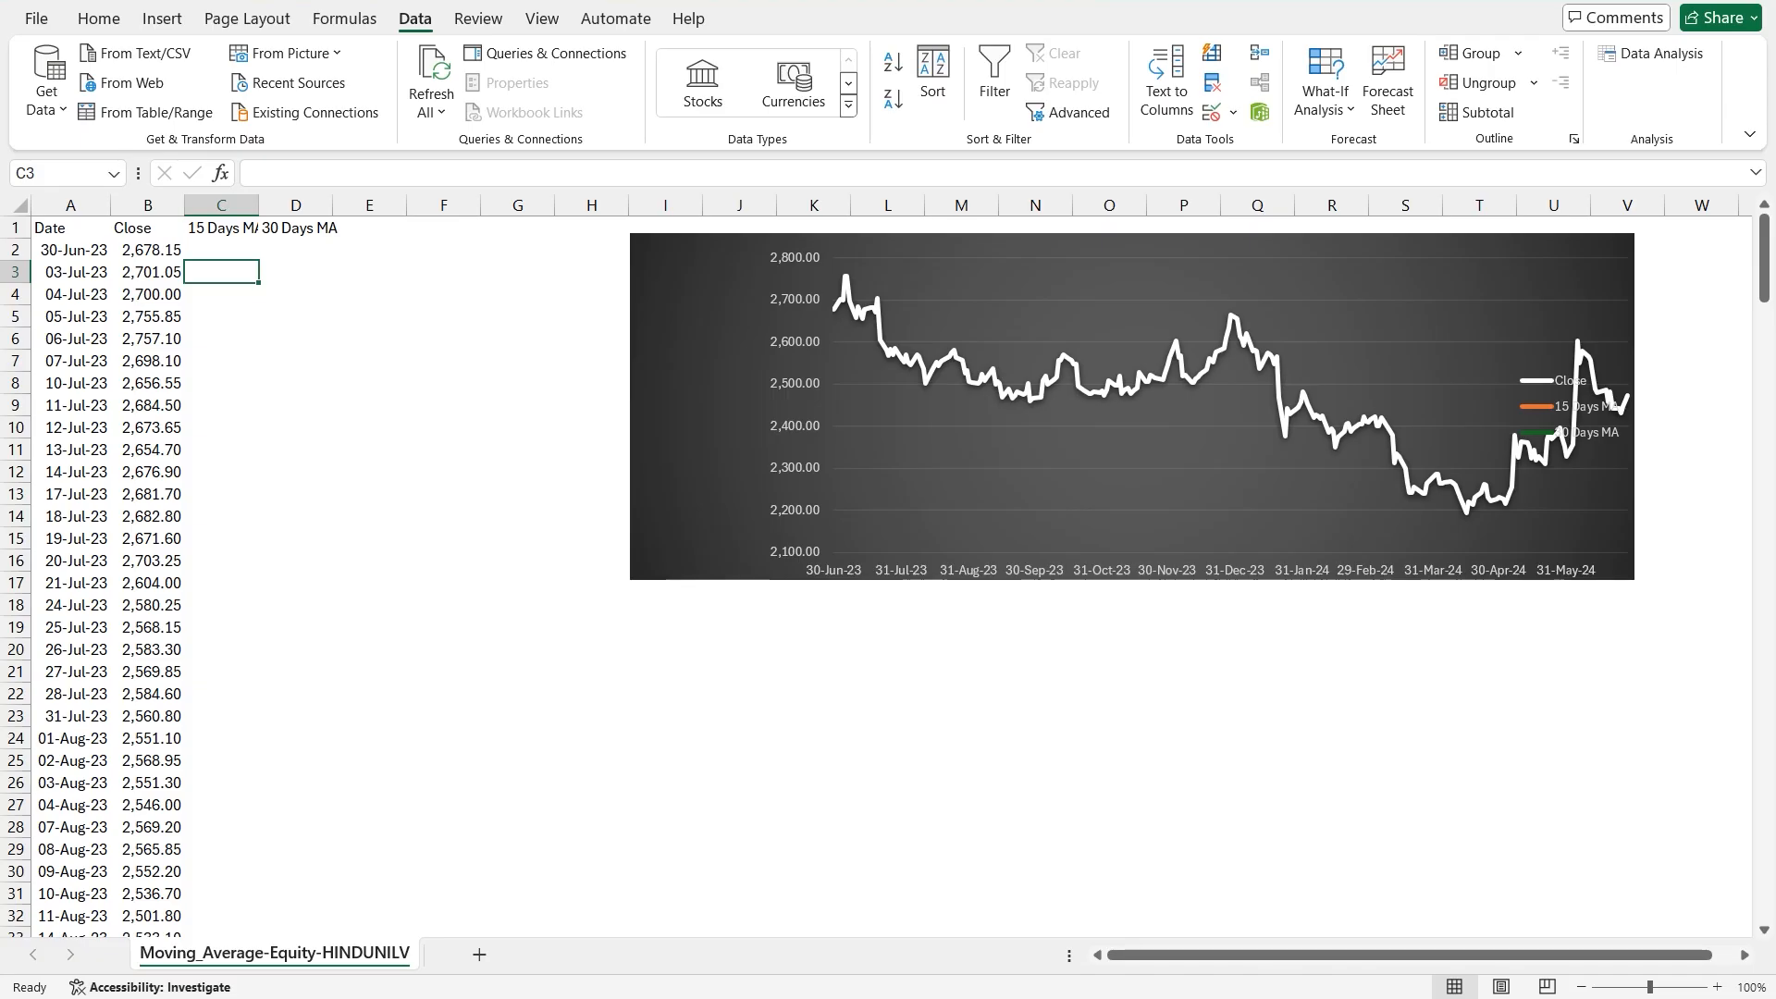
click(147, 272)
click(1701, 605)
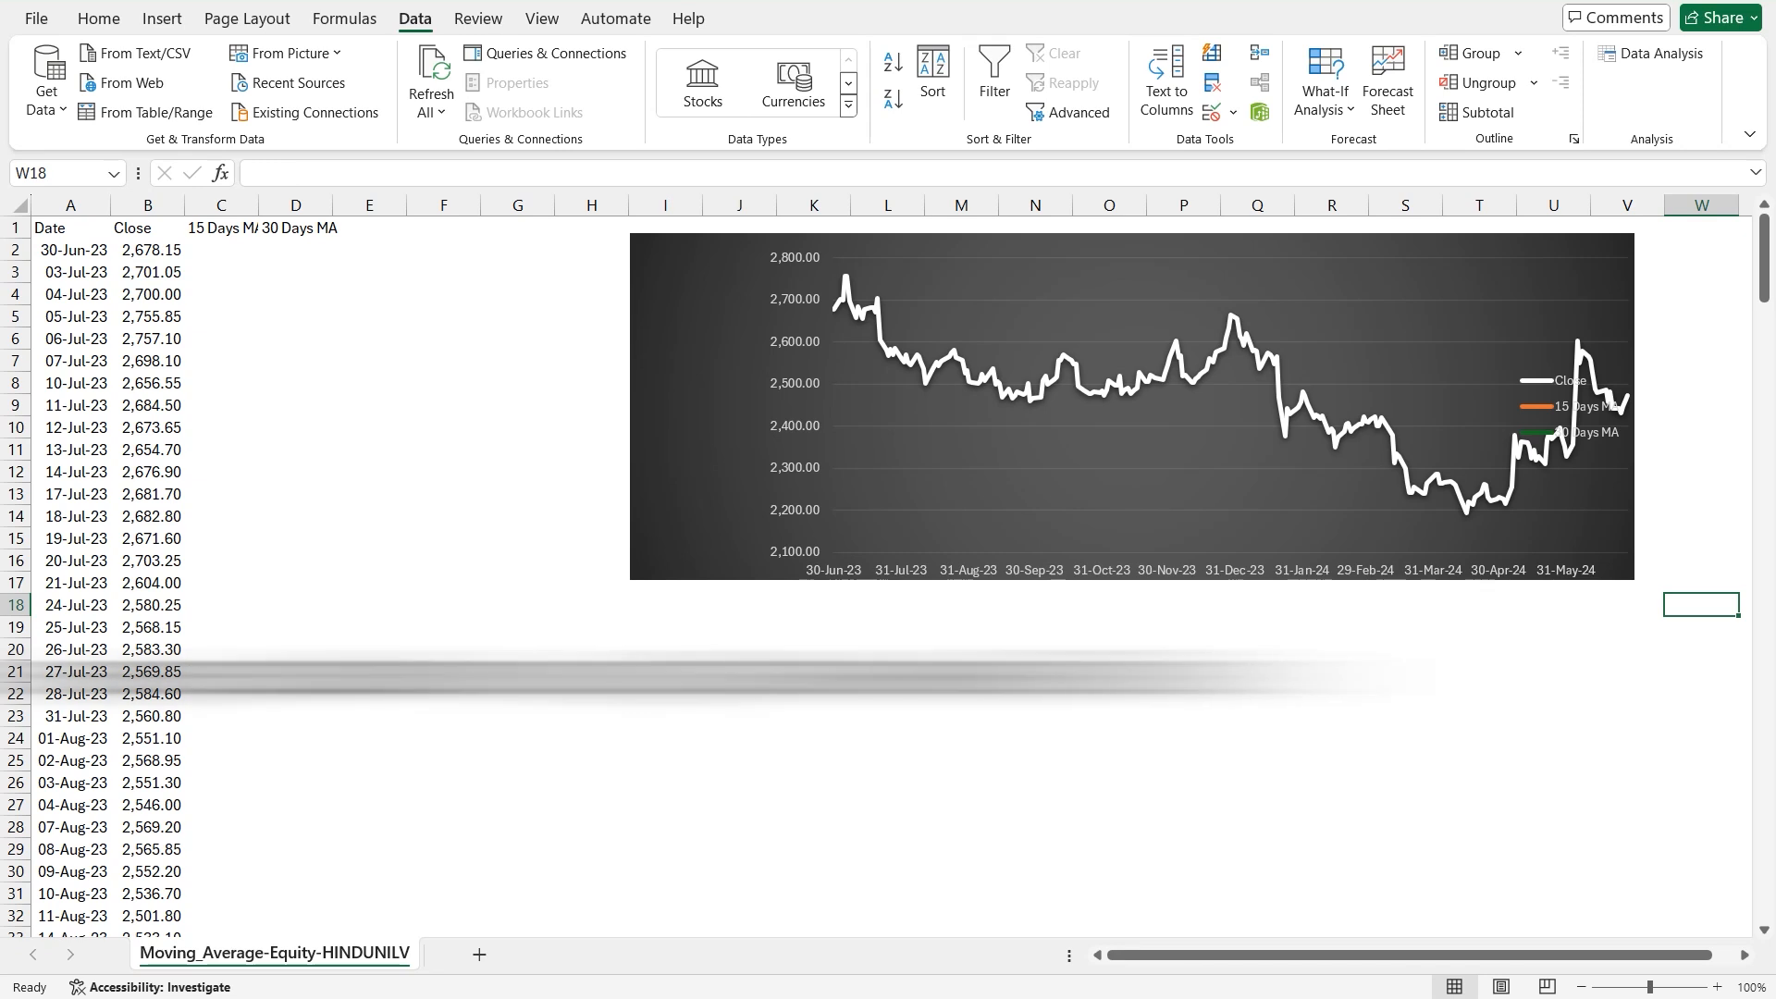
click(1745, 516)
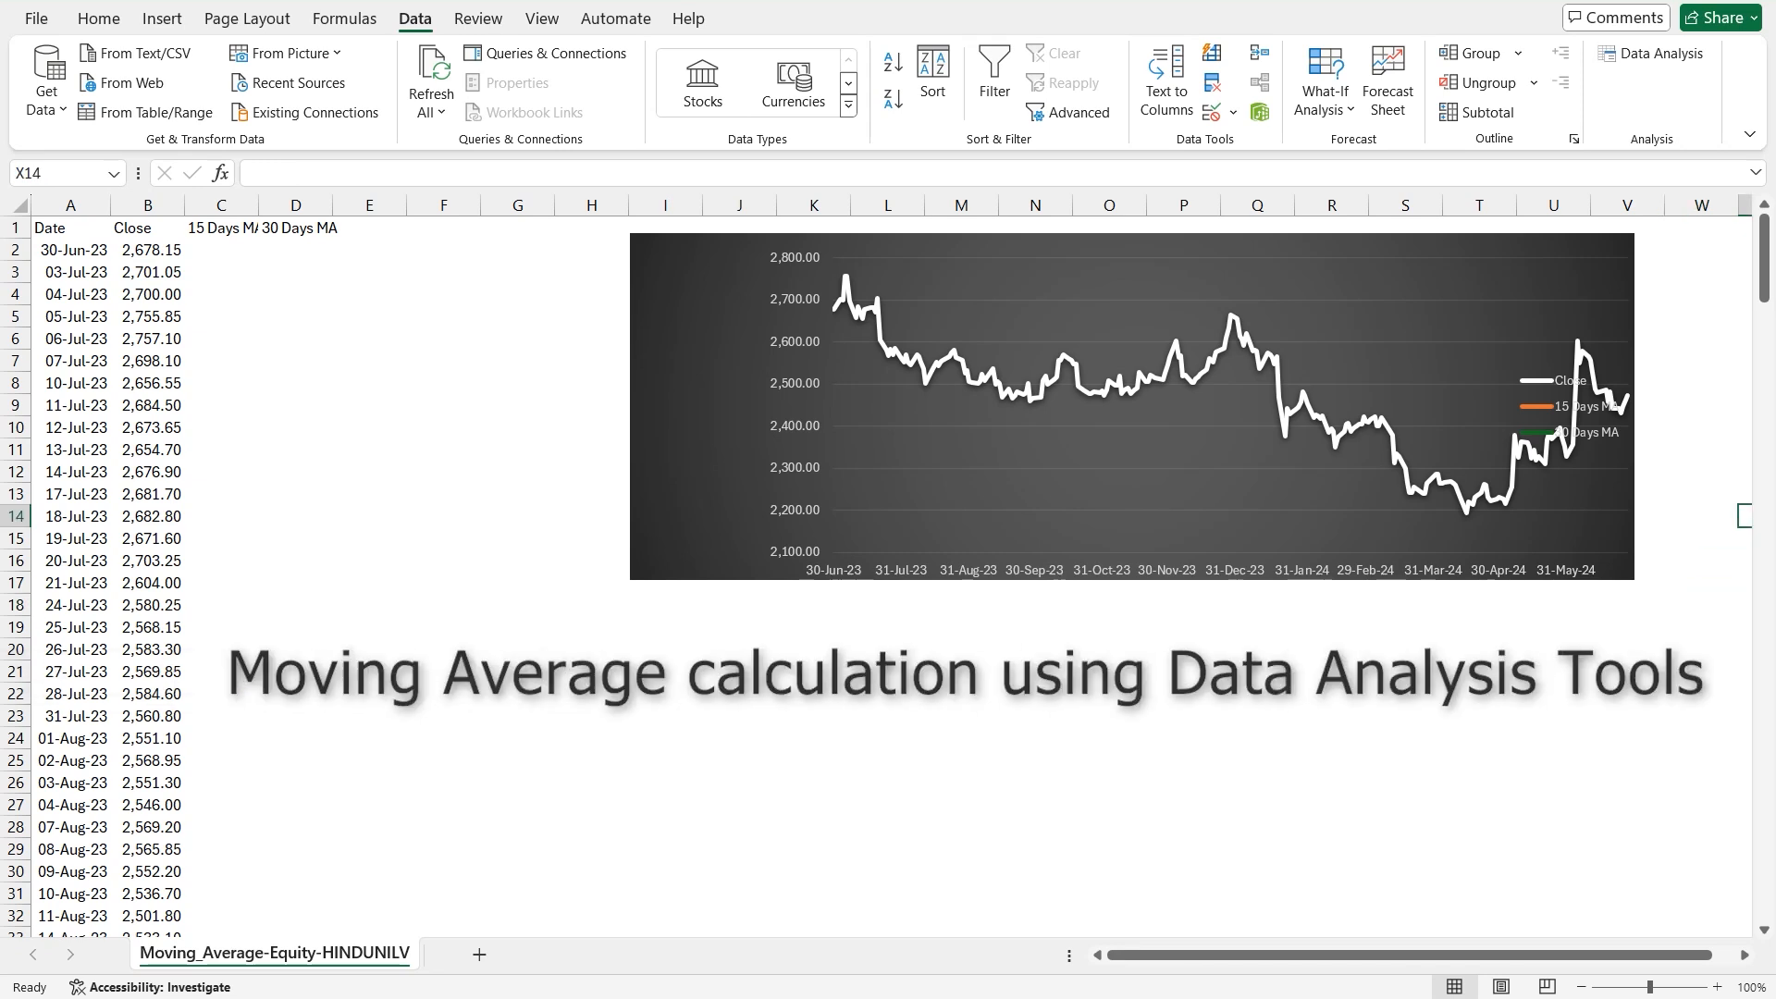
click(1701, 228)
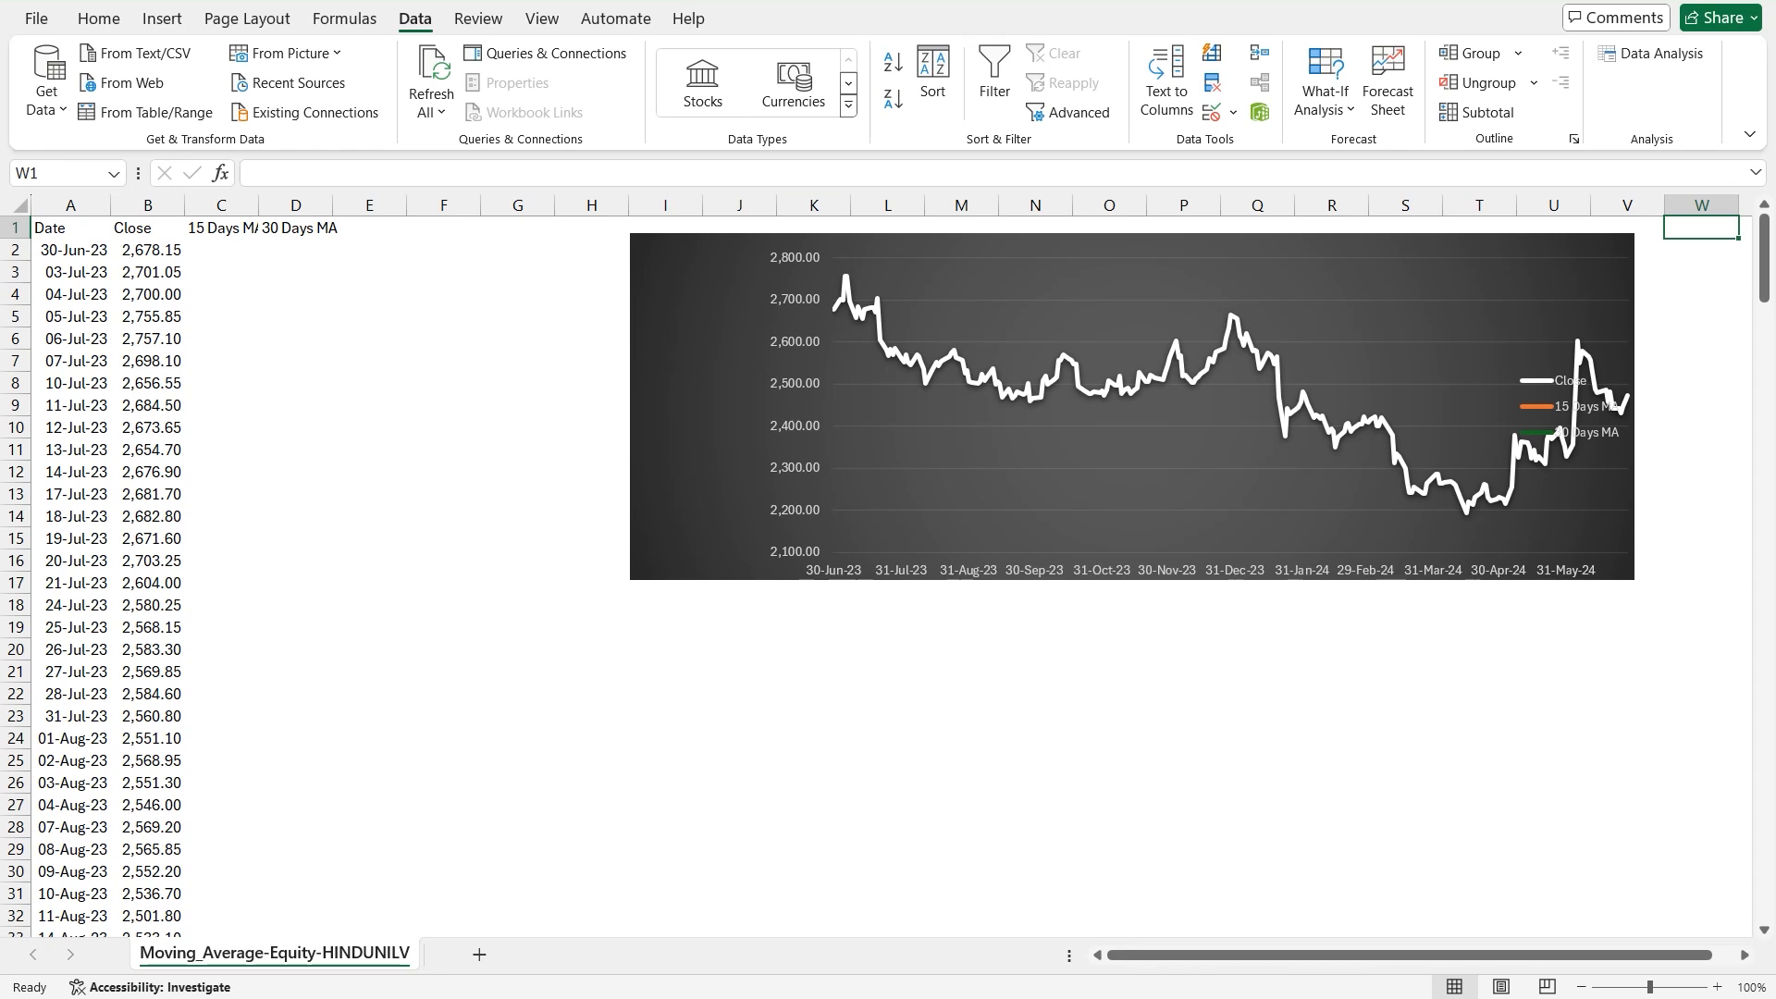
- Examine the dates in column A down to the last row and the Close line in the chart
key(ctrl+Home)
key(Down)
key(Down)
key(Down)
key(Down)
key(Down)
key(Down)
key(Down)
key(ctrl+Down)
key(Down)
key(Down)
key(Up)
key(Up)
key(ctrl+Up)
key(Down)
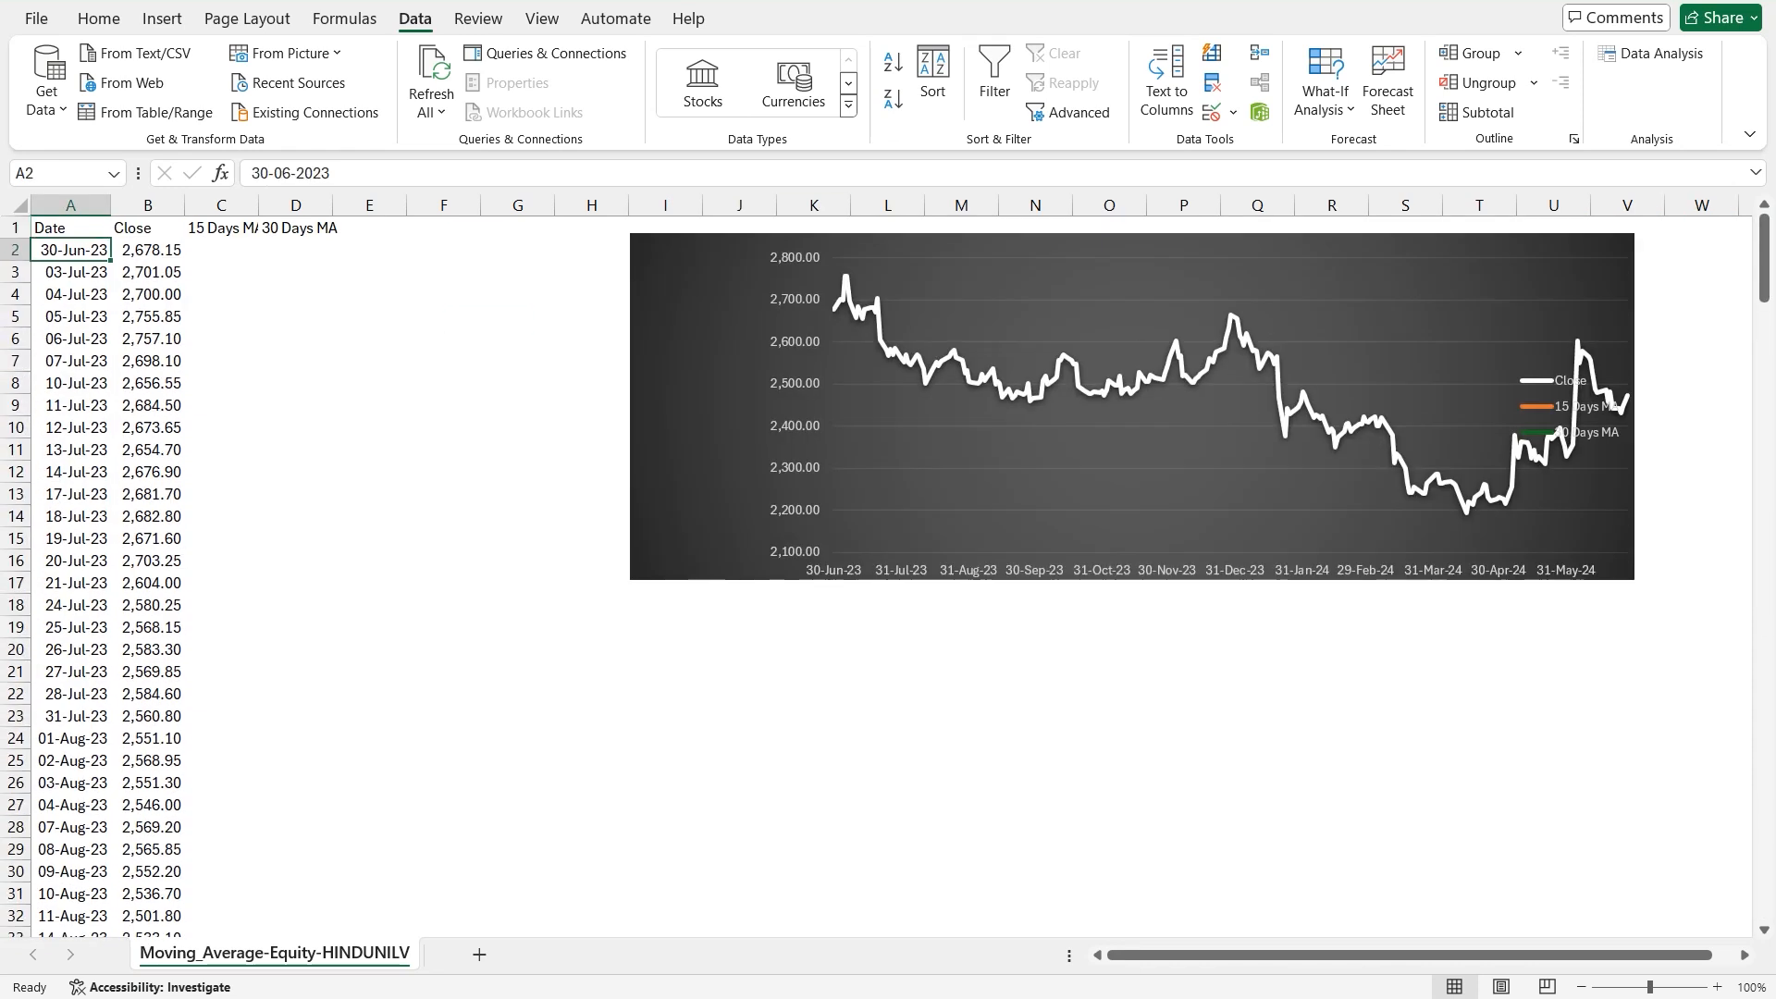
click(1098, 393)
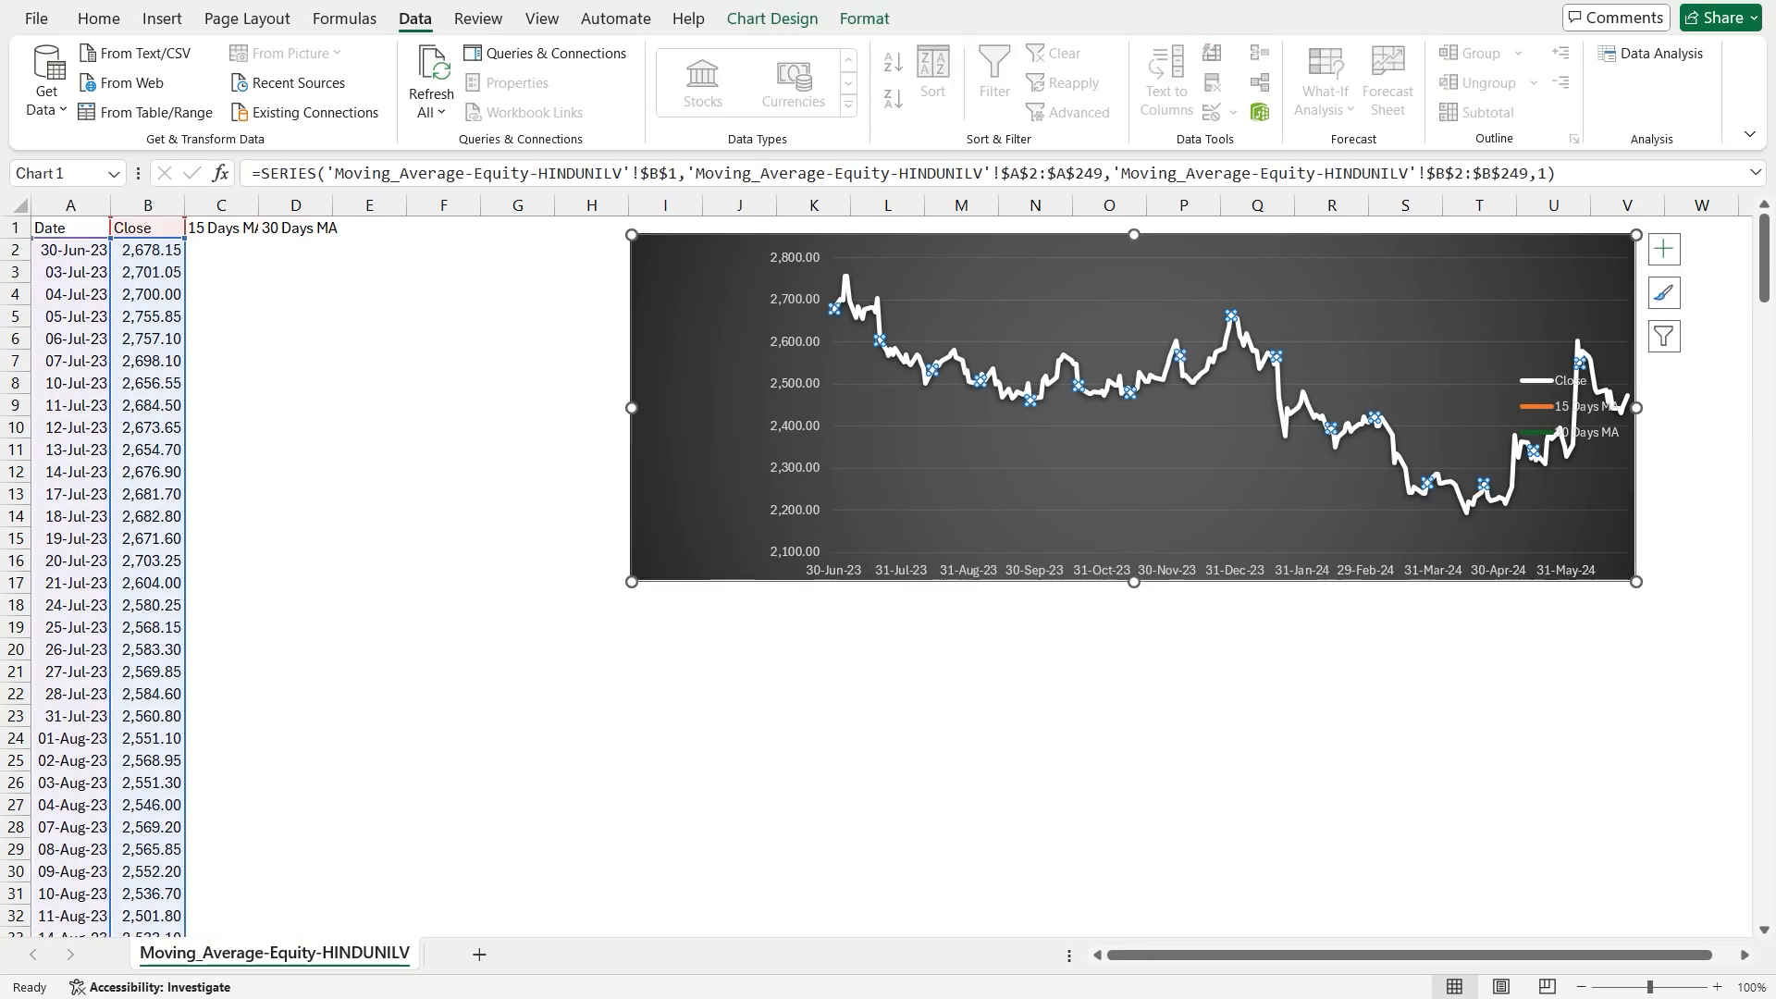
click(369, 672)
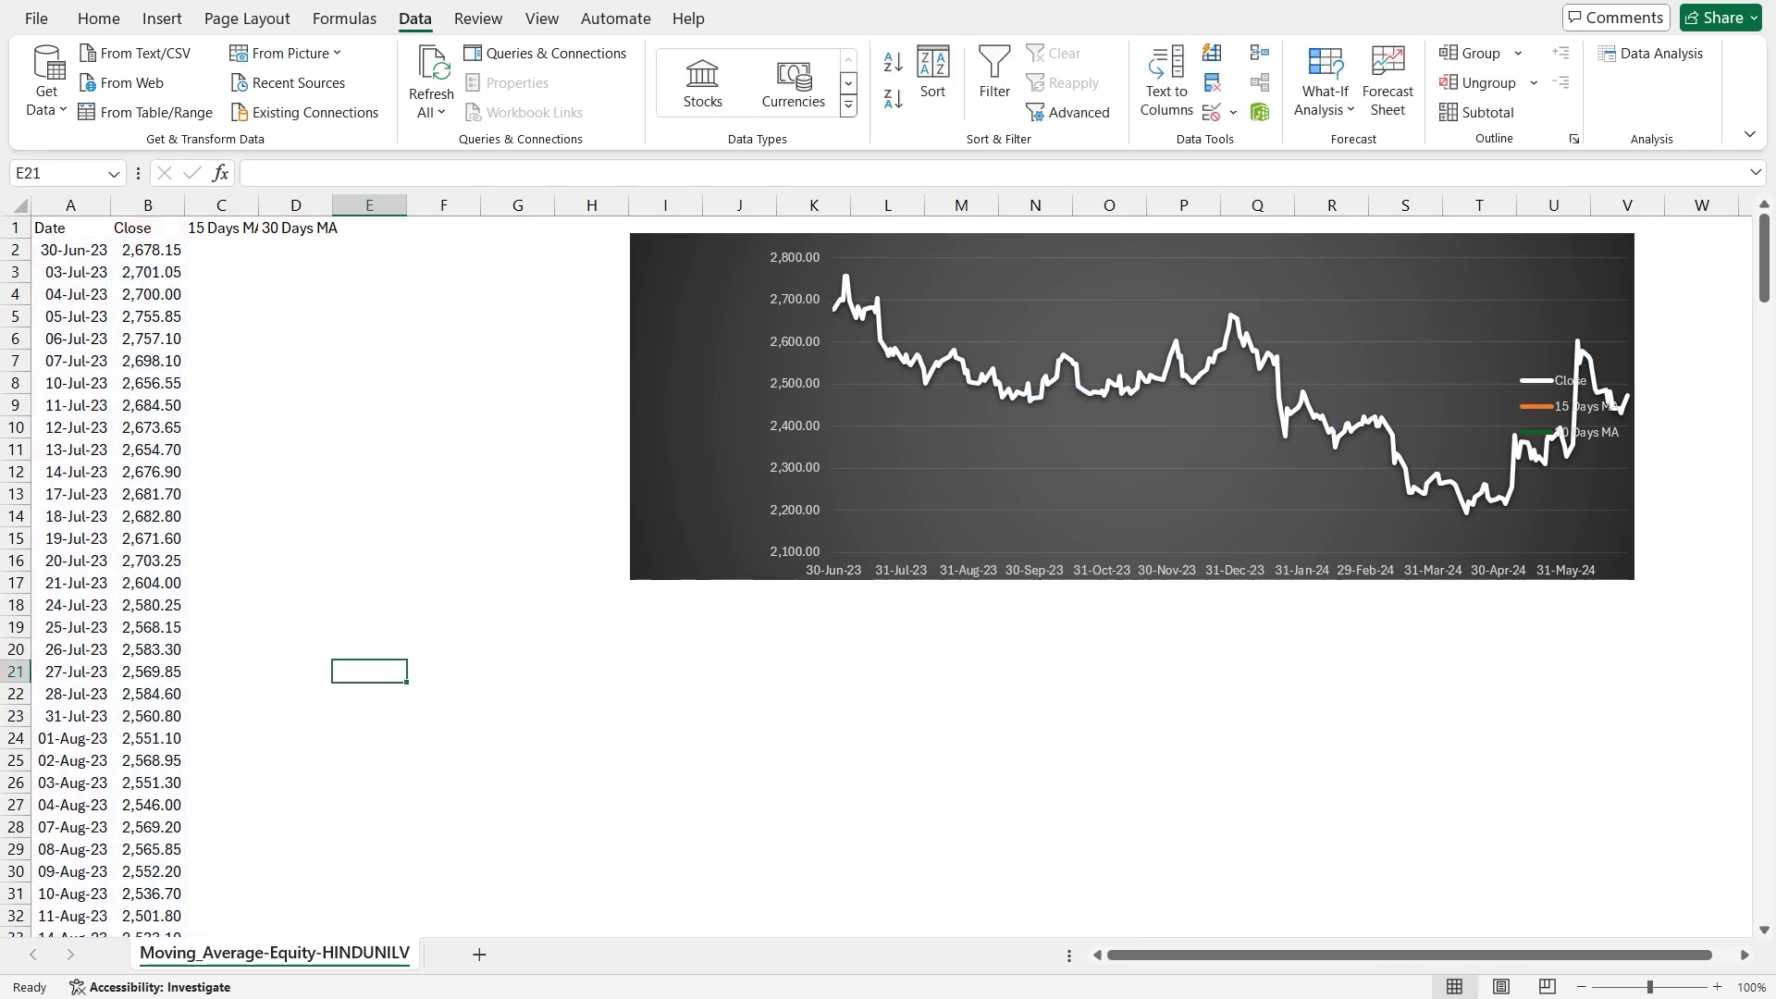
- Autofit the 15 Days MA and 30 Days MA columns to their headings
double_click(259, 205)
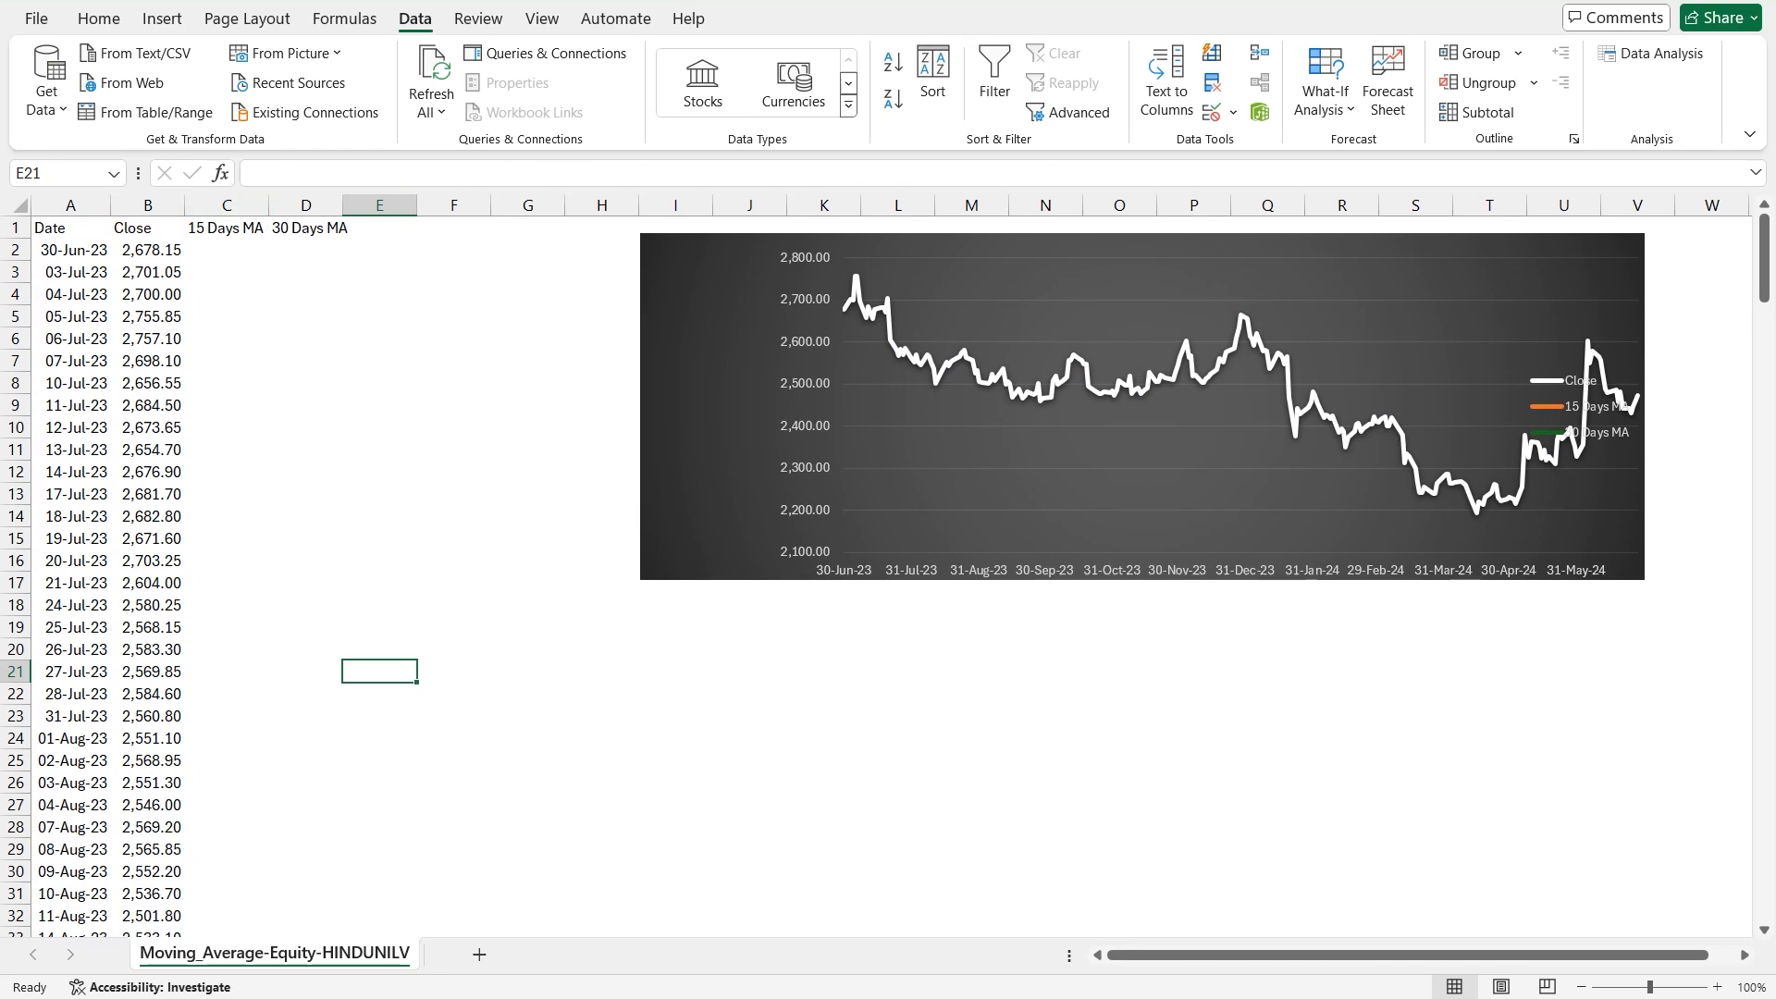
double_click(342, 205)
click(389, 361)
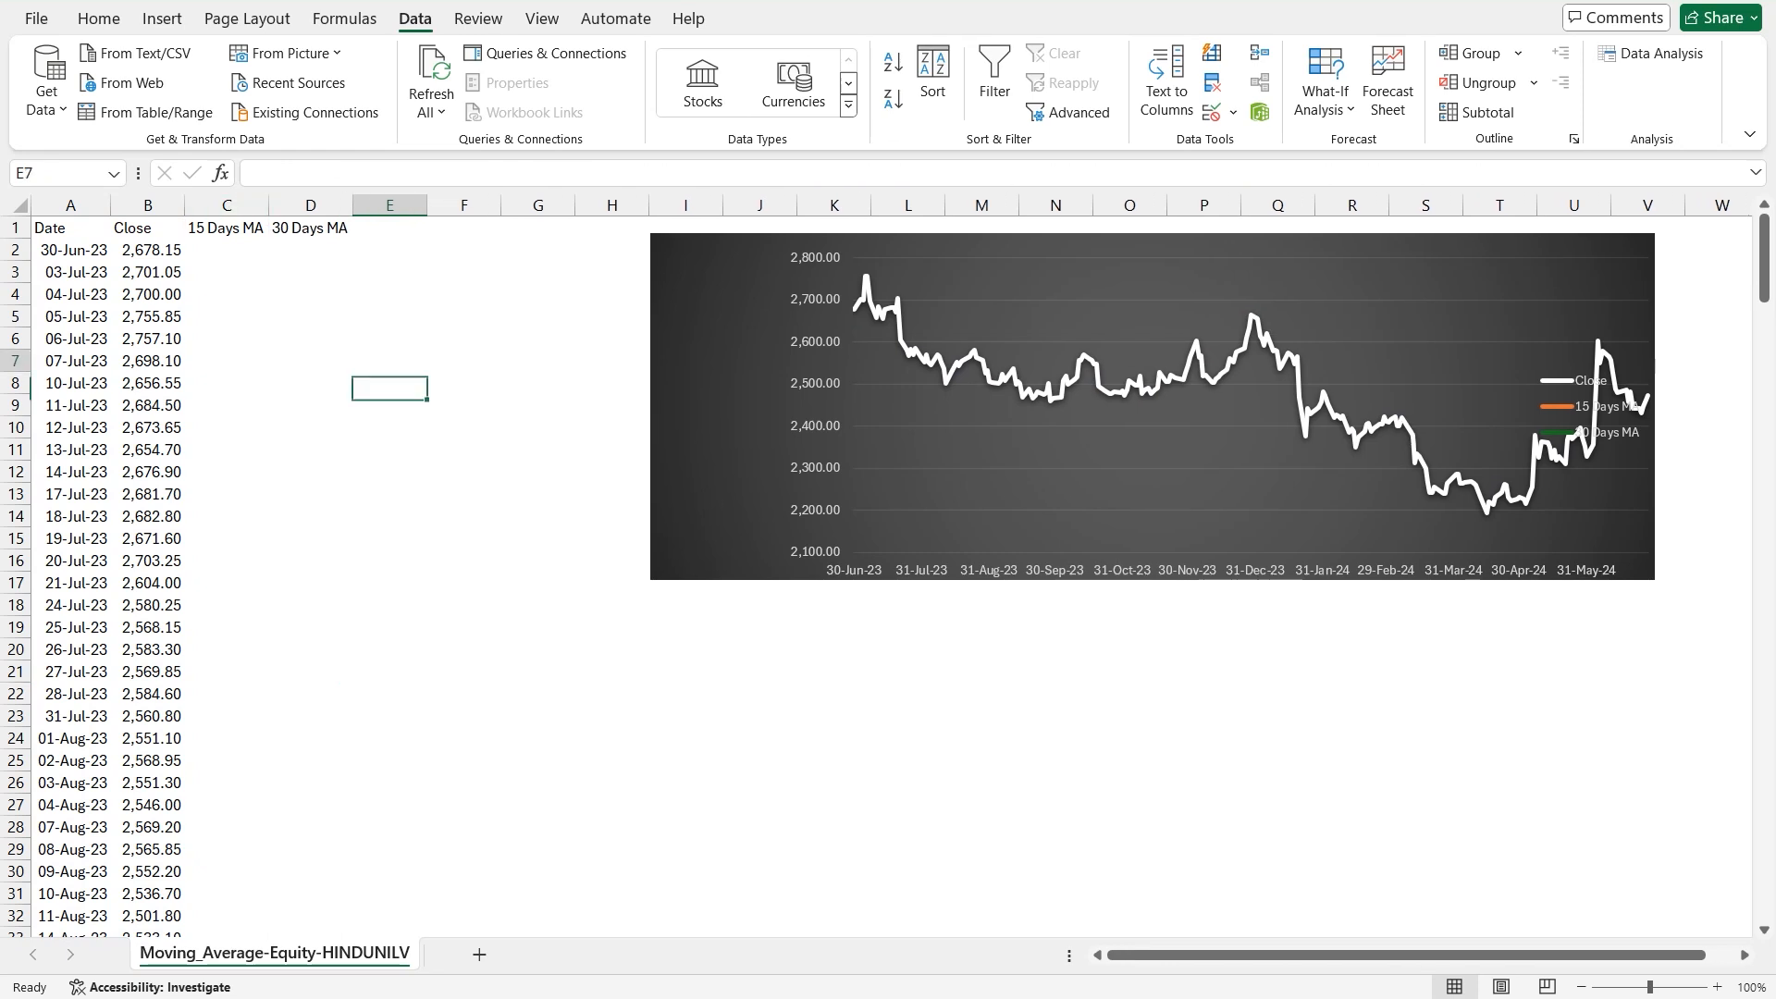
- Enter an AVERAGE formula in C16 over the 15 closing prices B2:B16
click(227, 250)
key(Down)
key(Down)
key(Down)
key(Down)
key(Down)
key(Down)
key(Down)
key(Down)
key(Down)
key(Down)
key(Down)
key(Down)
key(Down)
key(Down)
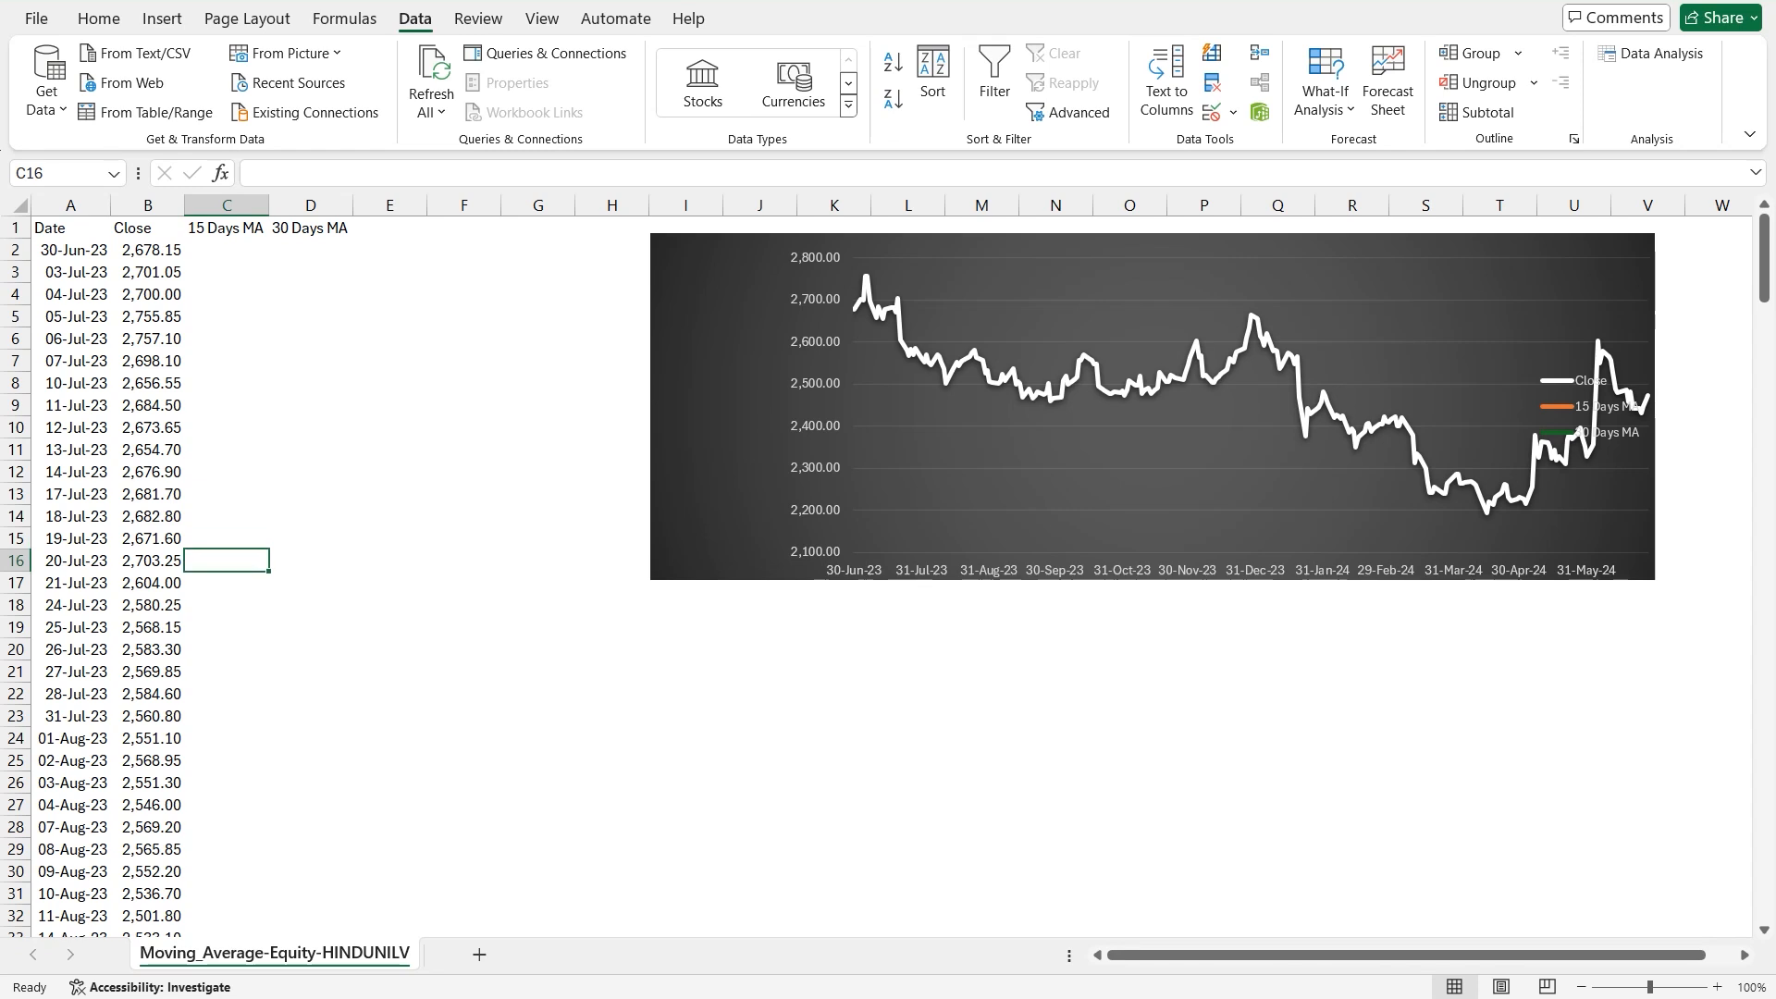
text(=AVERAGE()
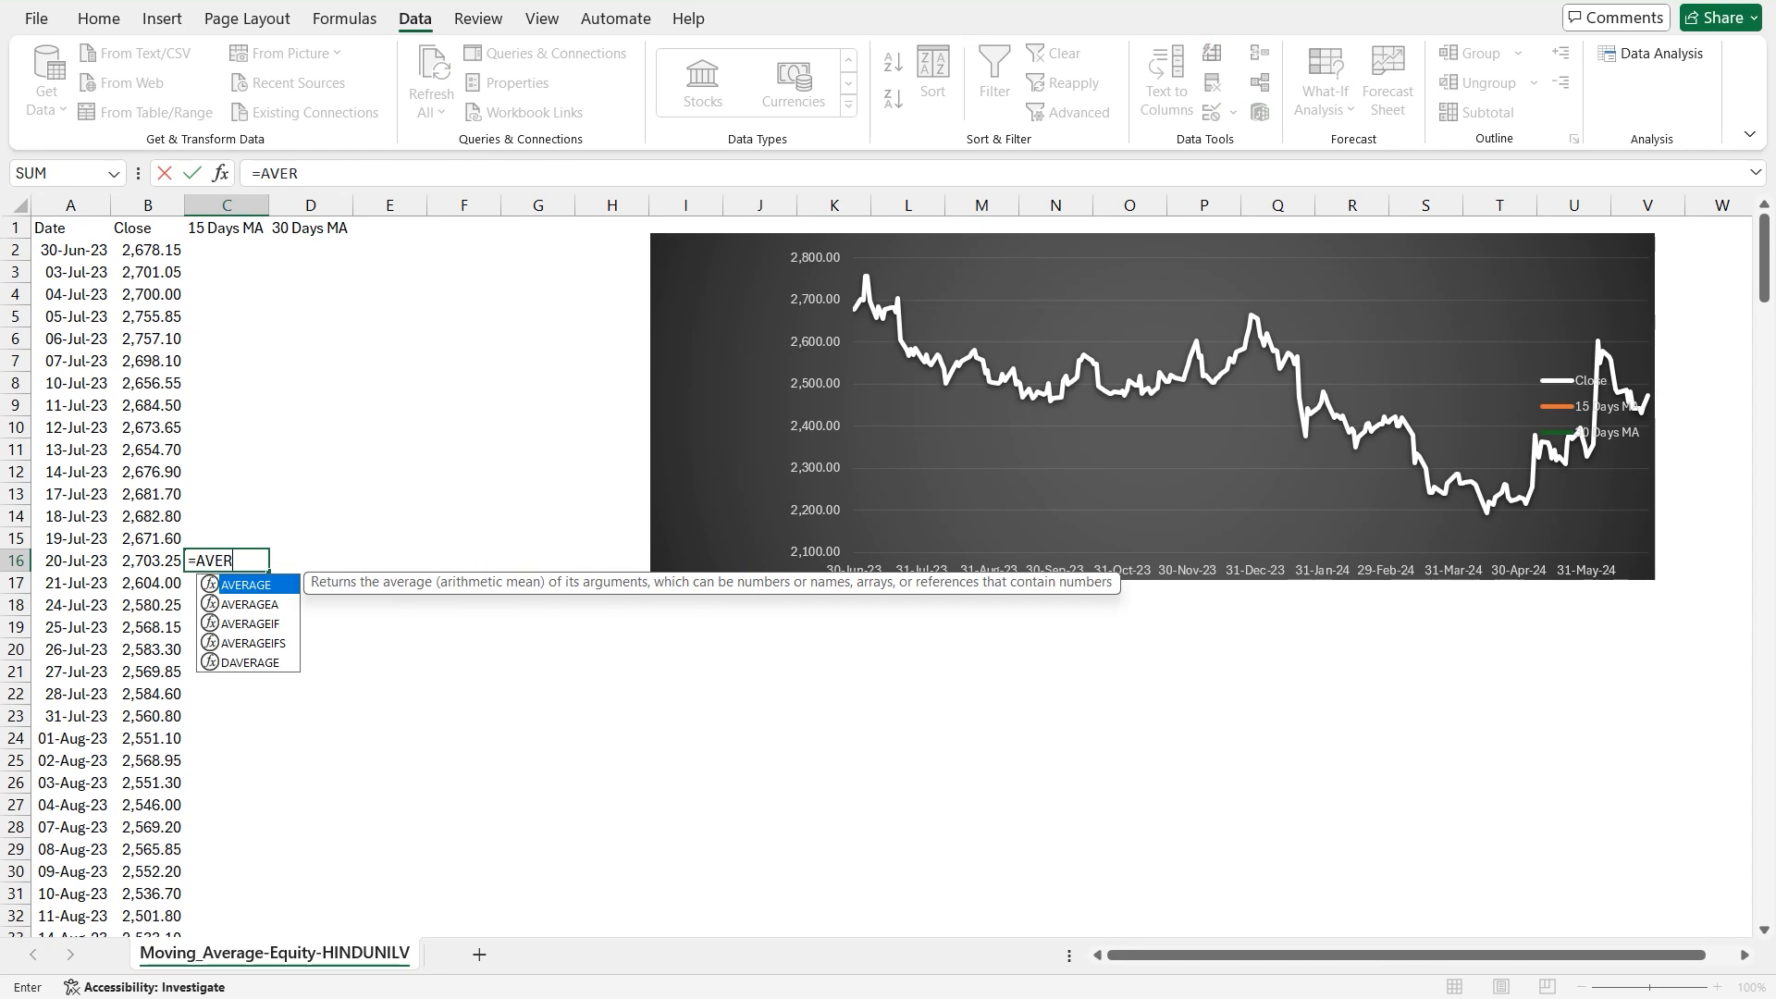
key(Tab)
key(Caps_Lock)
key(Left)
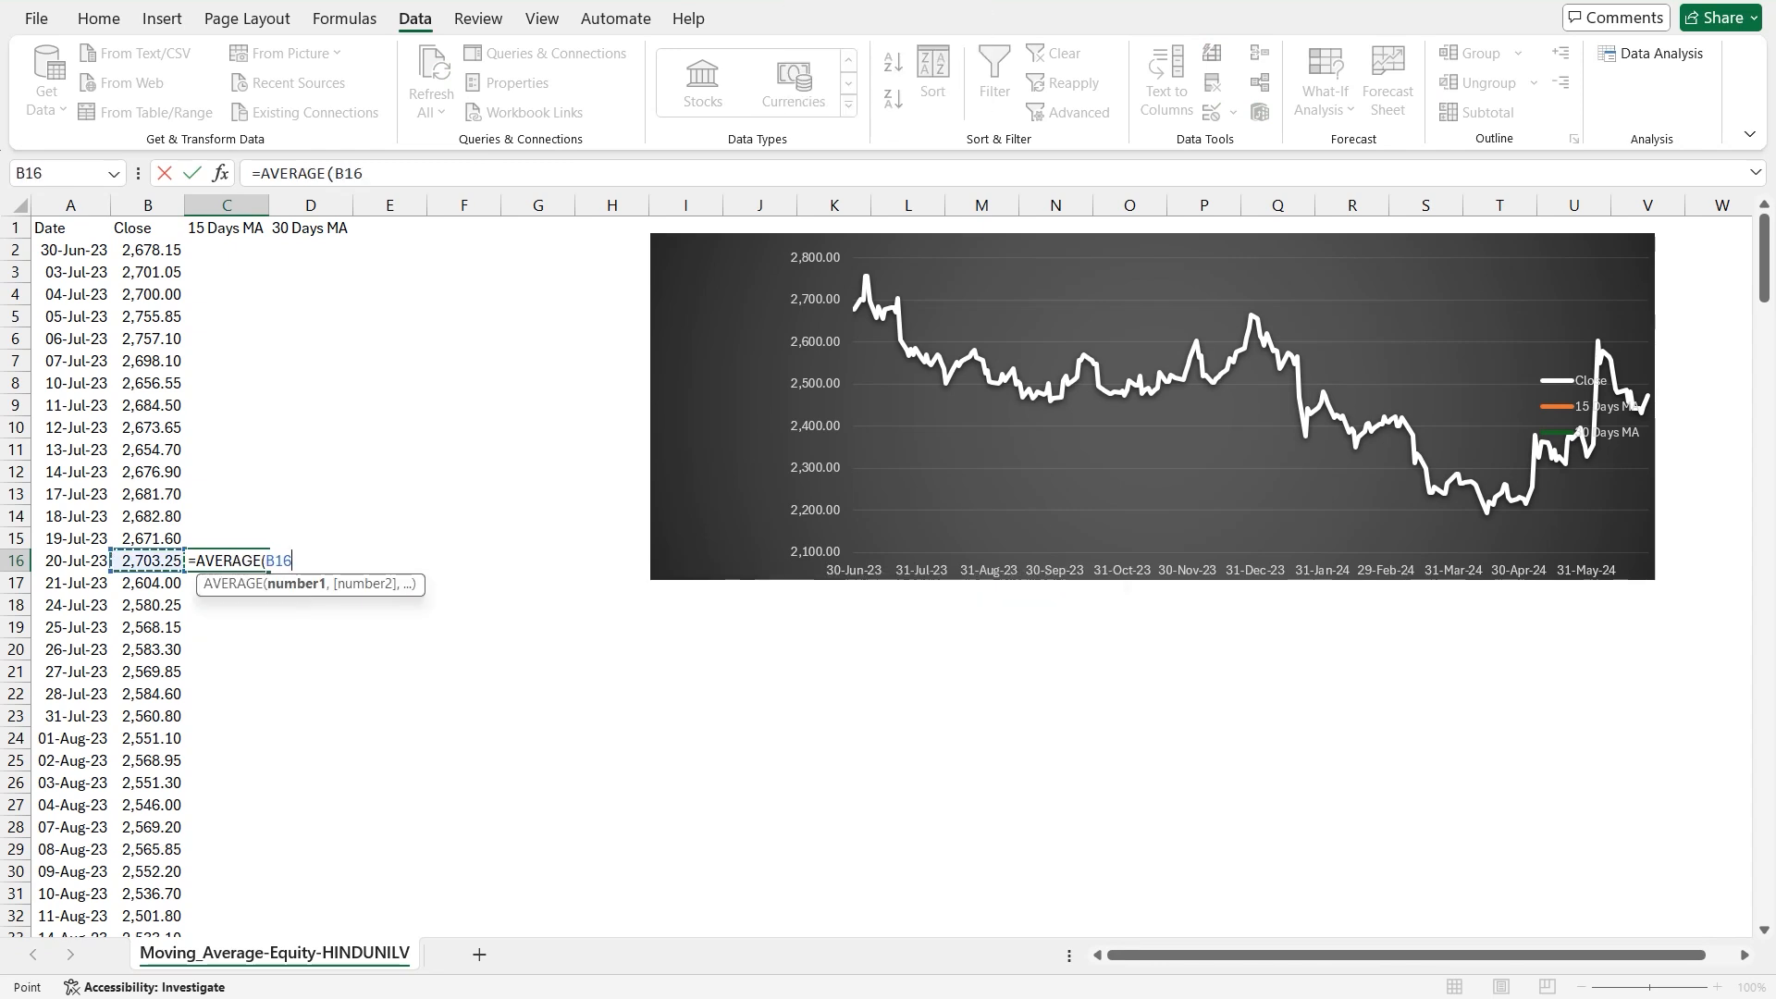
key(shift+Up)
key(shift+Up)
key(shift+Up)
key(shift+Up)
key(shift+Up)
key(shift+Up)
key(shift+Up)
key(shift+Up)
key(shift+Up)
key(shift+Up)
key(shift+Up)
key(shift+Up)
key(shift+Up)
key(shift+Up)
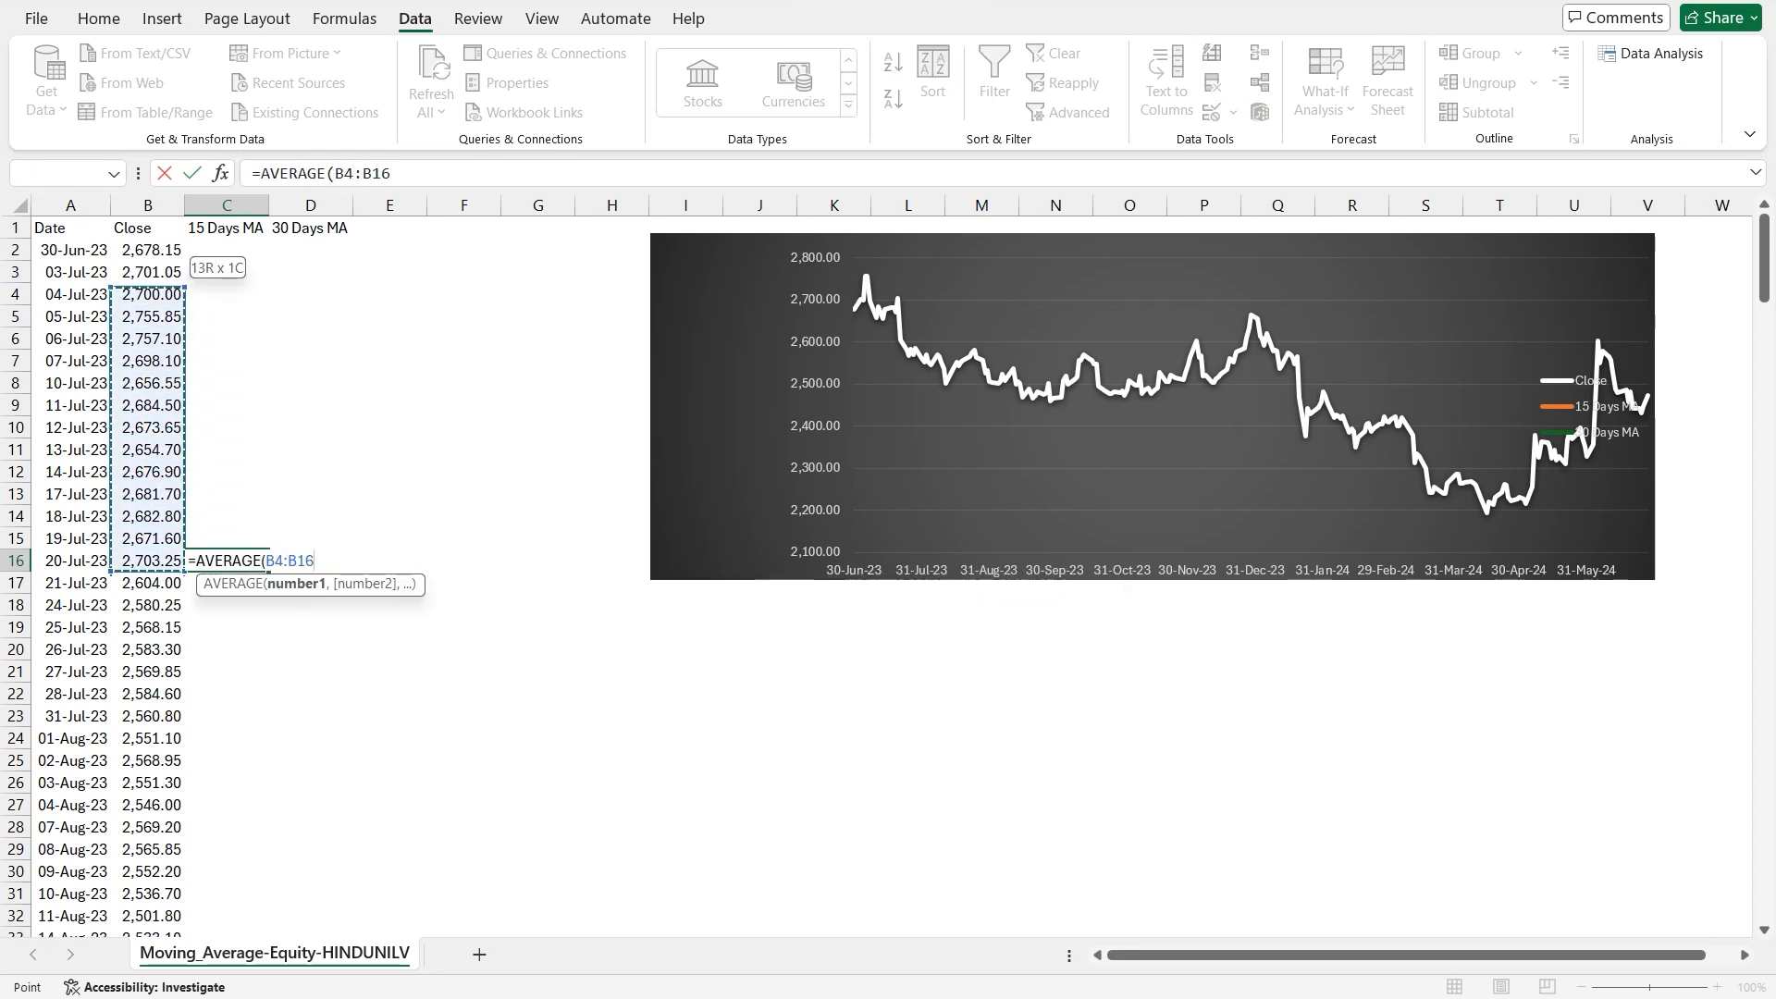
key(Return)
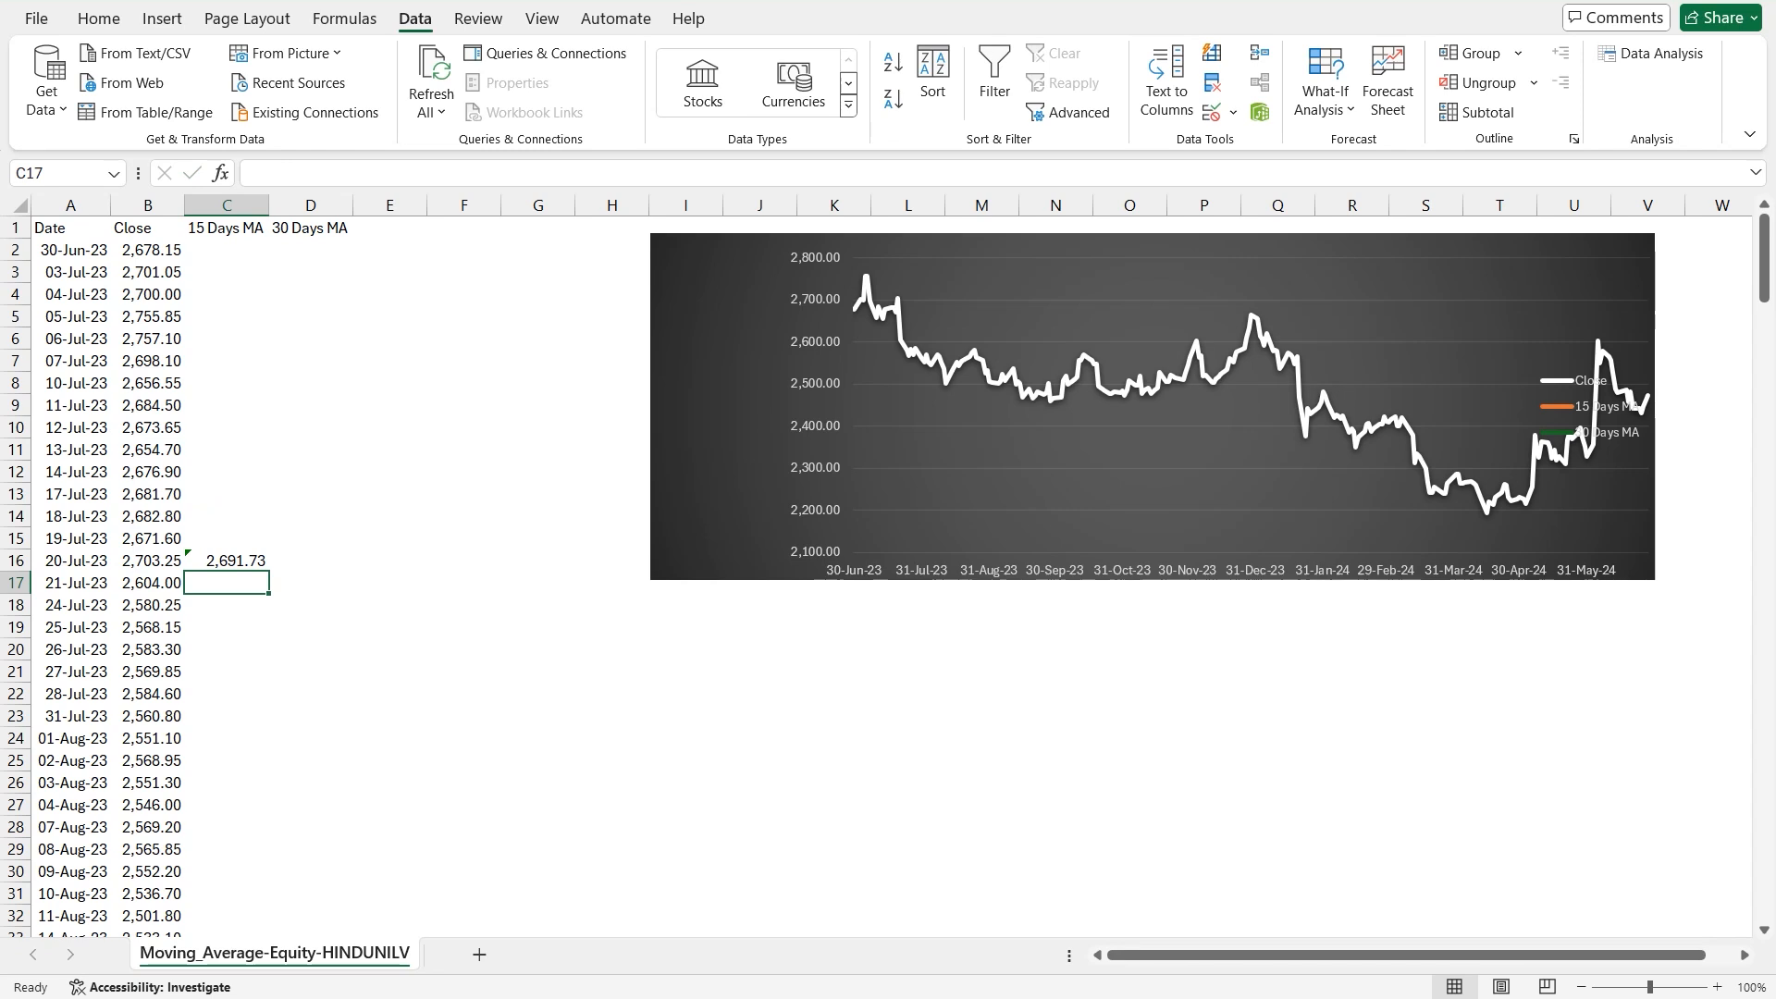
- Copy the C16 average formula down the 15 Days MA column to C249 using Paste Special
key(Up)
key(ctrl+c)
key(Left)
key(ctrl+Down)
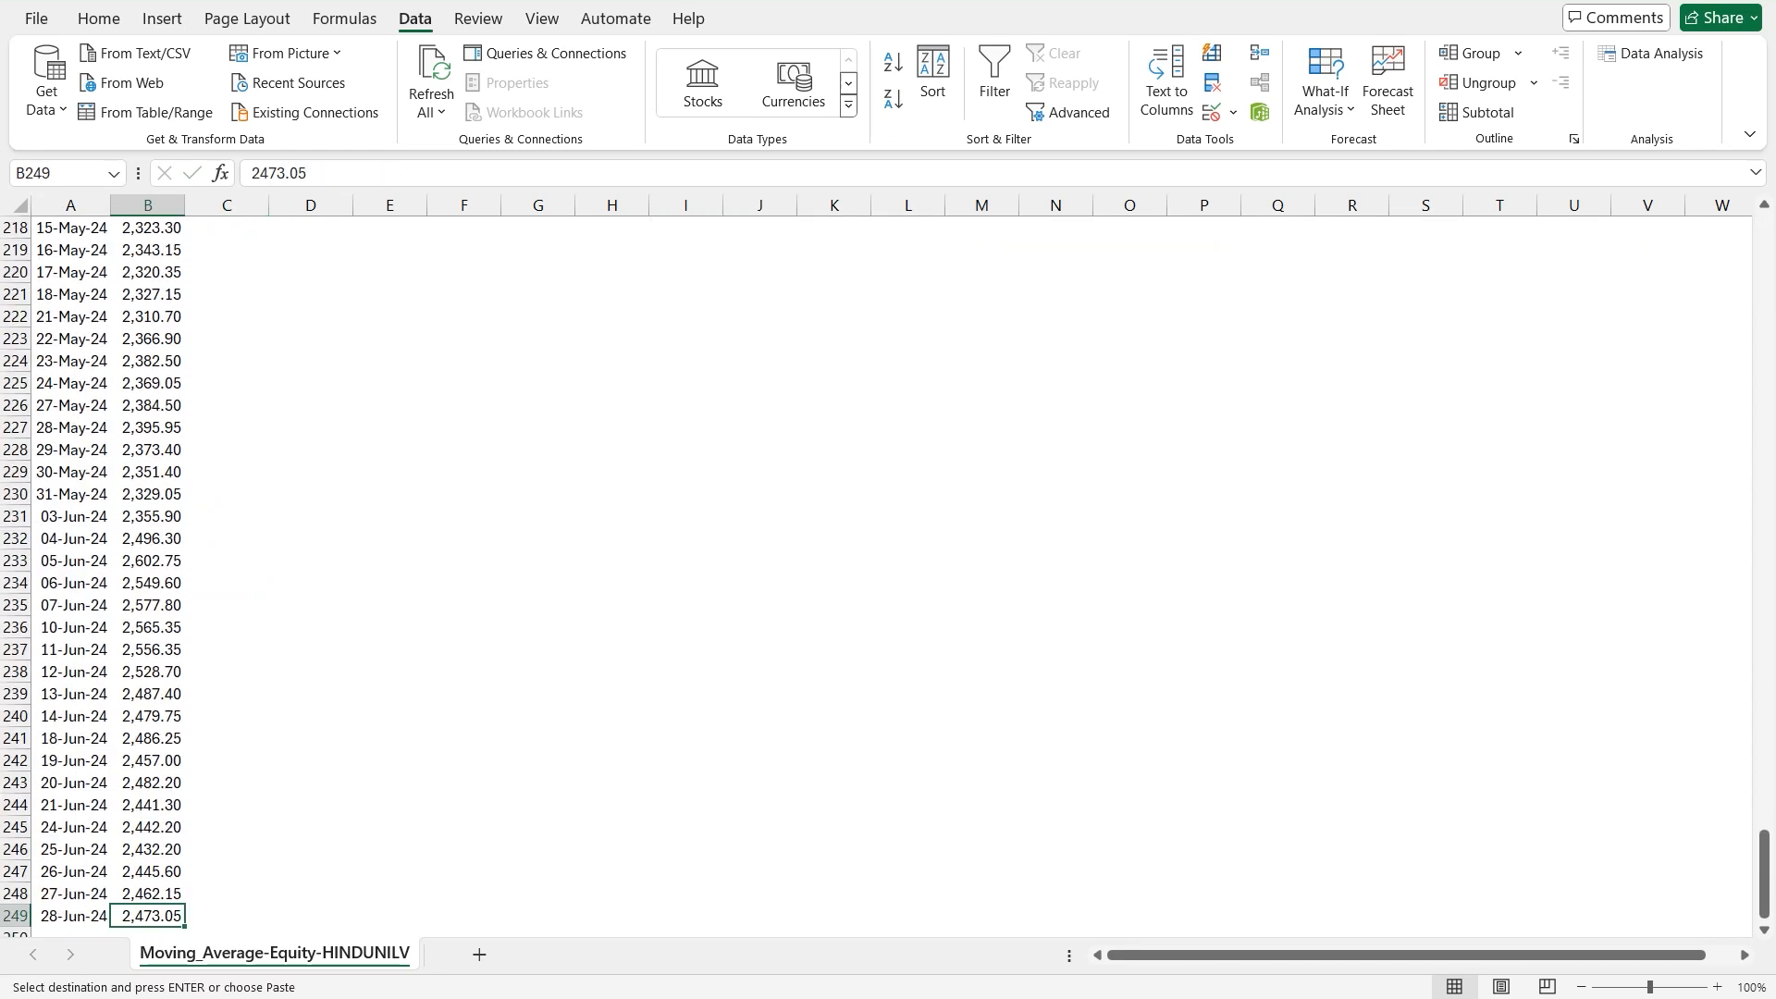
key(Right)
key(ctrl+shift+Up)
key(ctrl+alt+v)
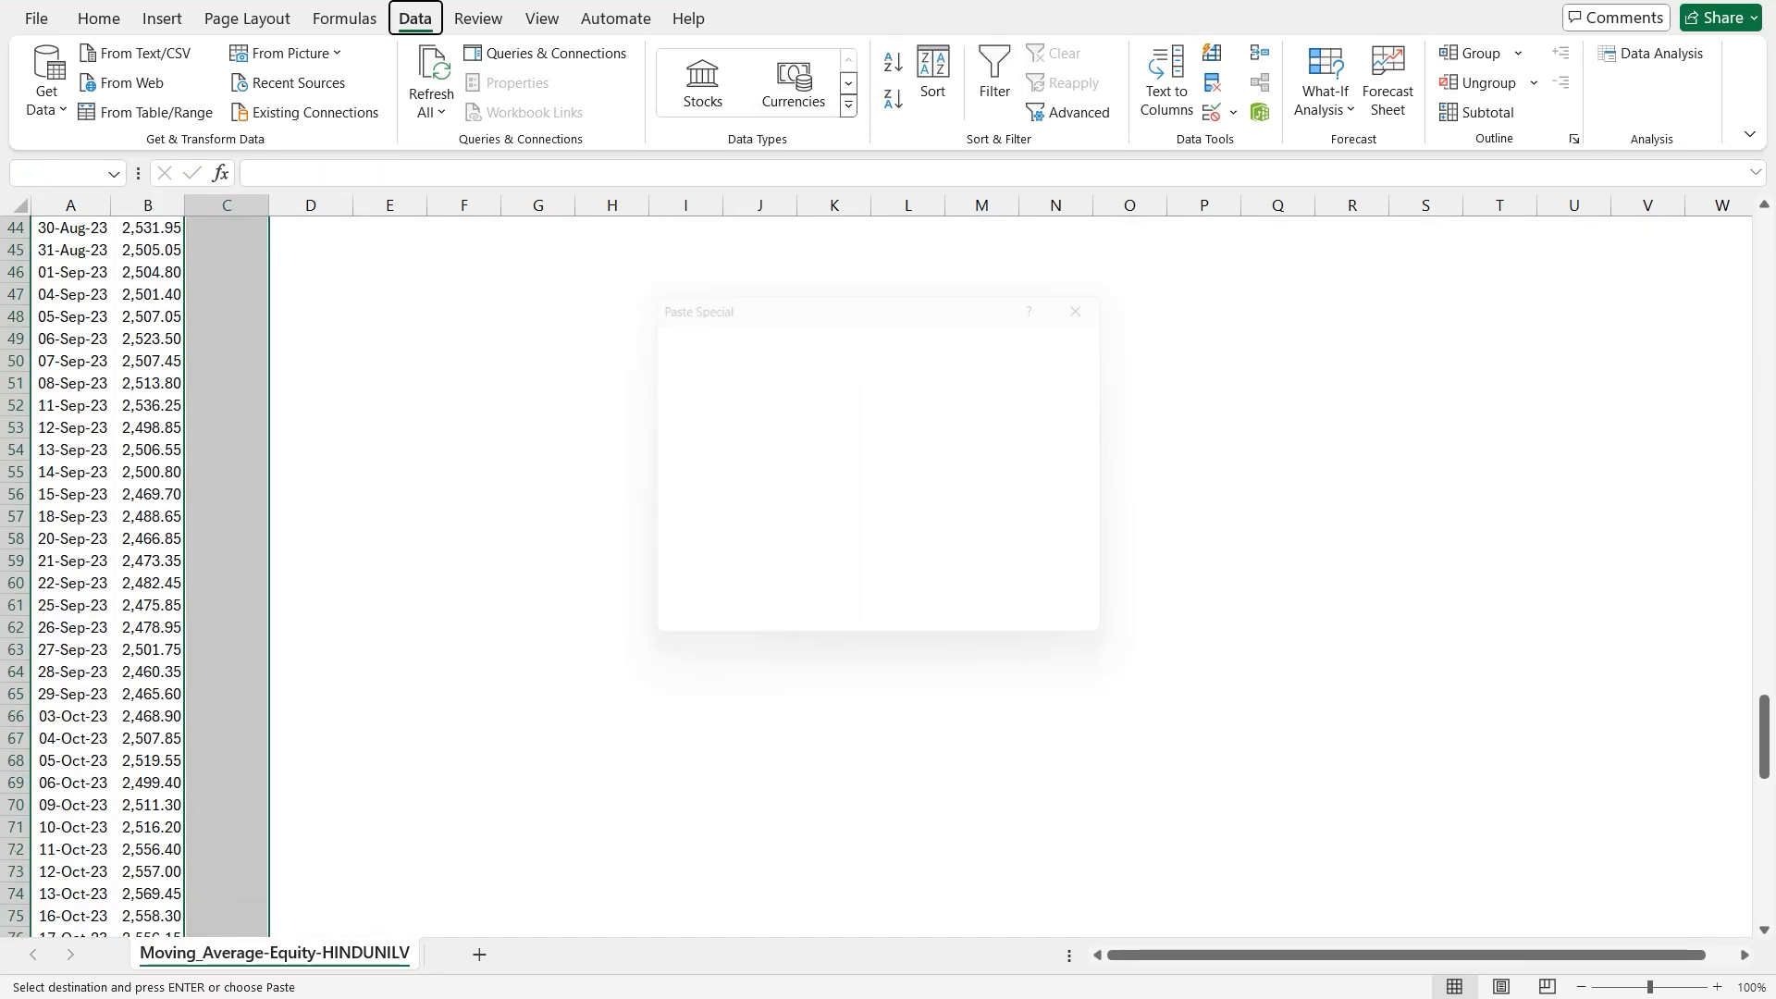
key(Return)
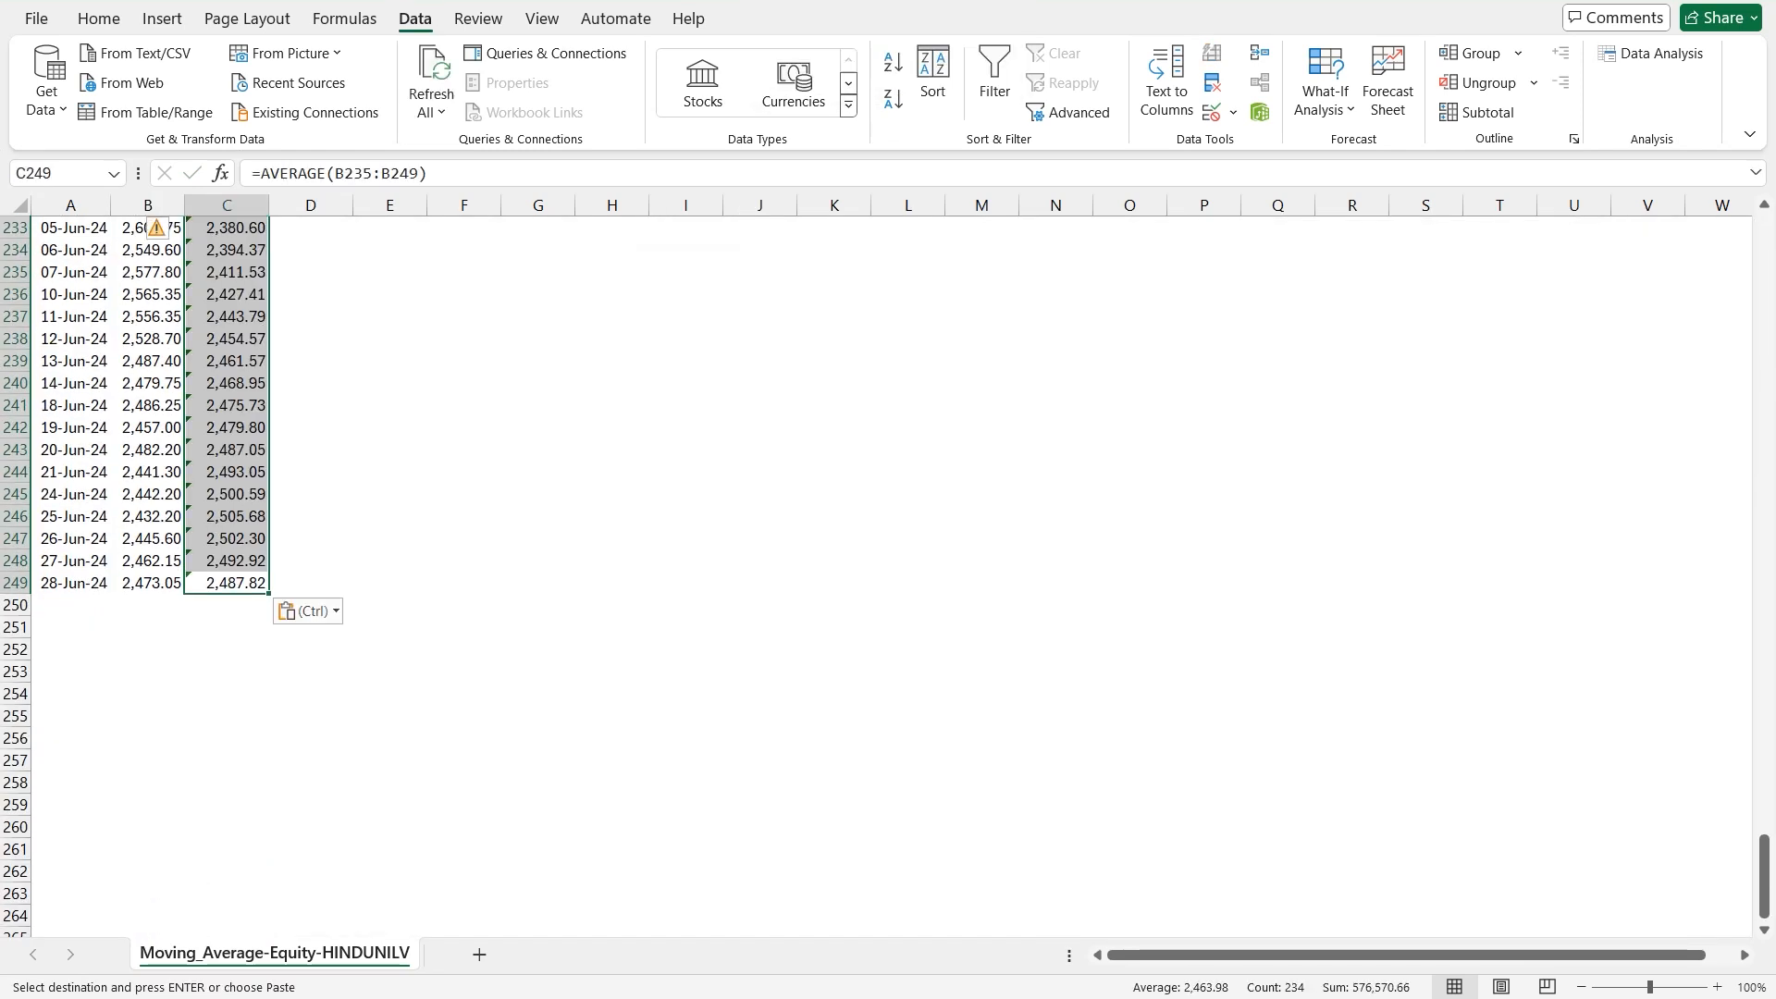
- Inspect the range averaged by the formula in C18 and the 15 Days MA line in the chart
key(Up)
key(Up)
key(Up)
key(ctrl+Up)
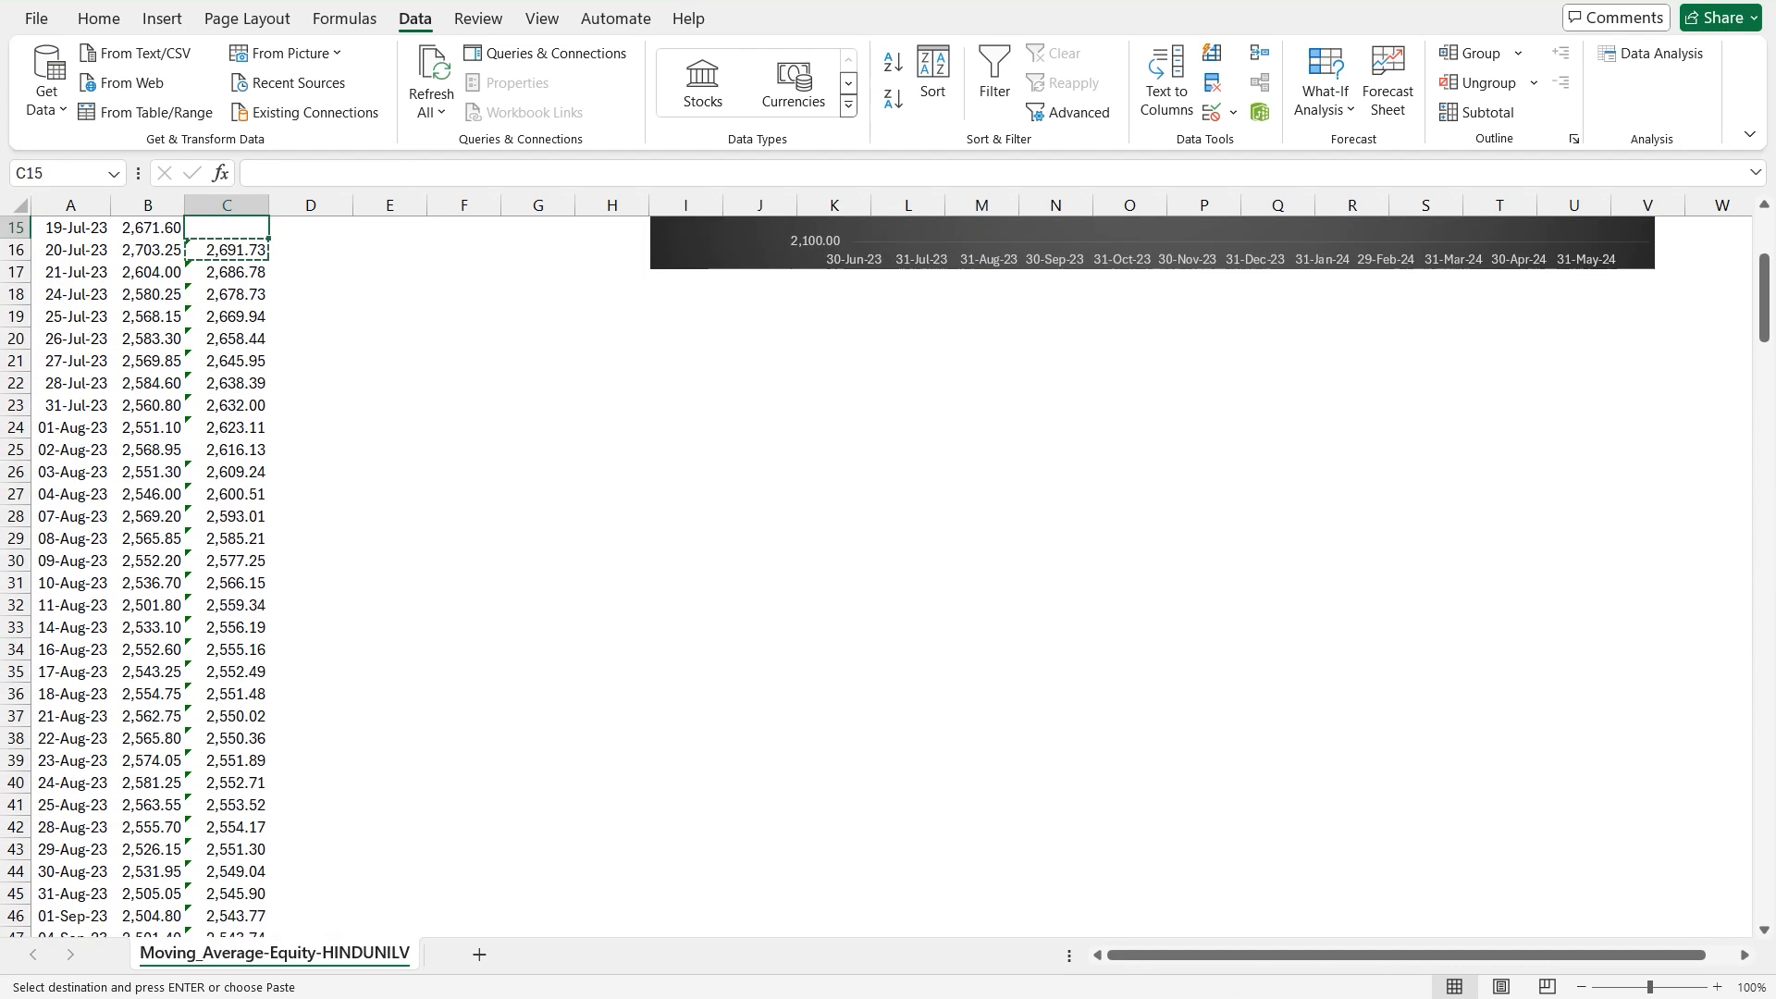
key(Down)
key(Down)
click(344, 173)
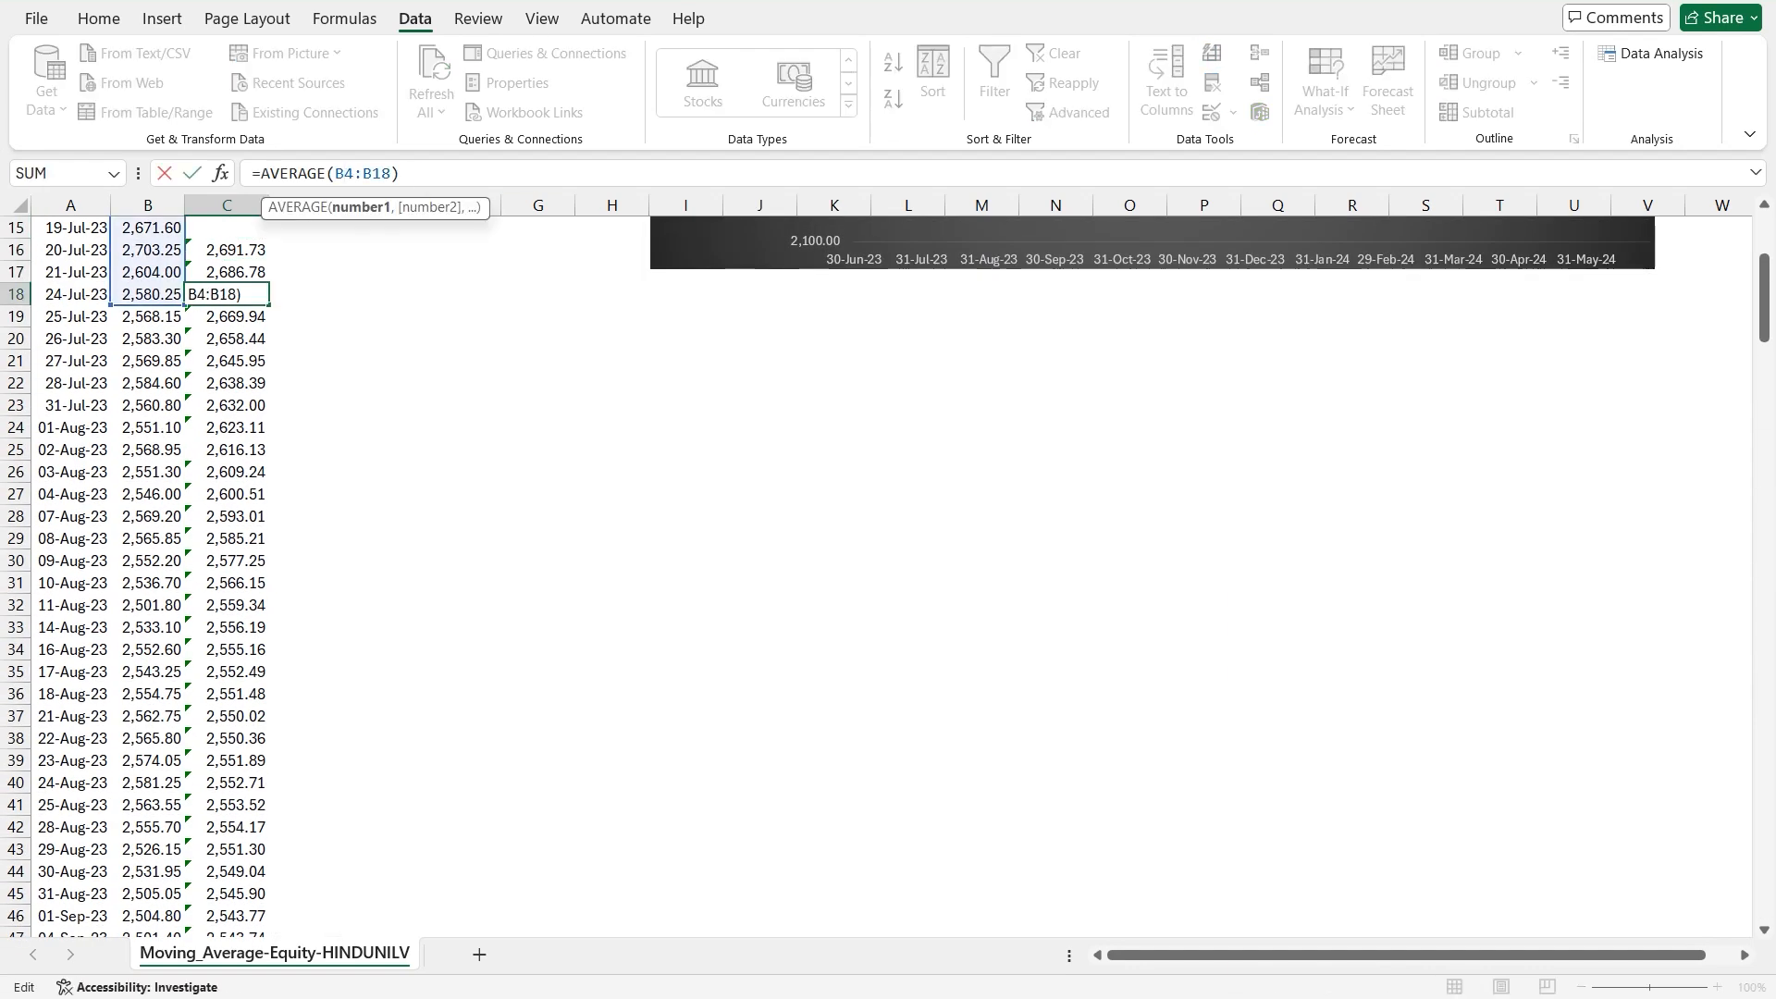
drag(1764, 326, 1764, 286)
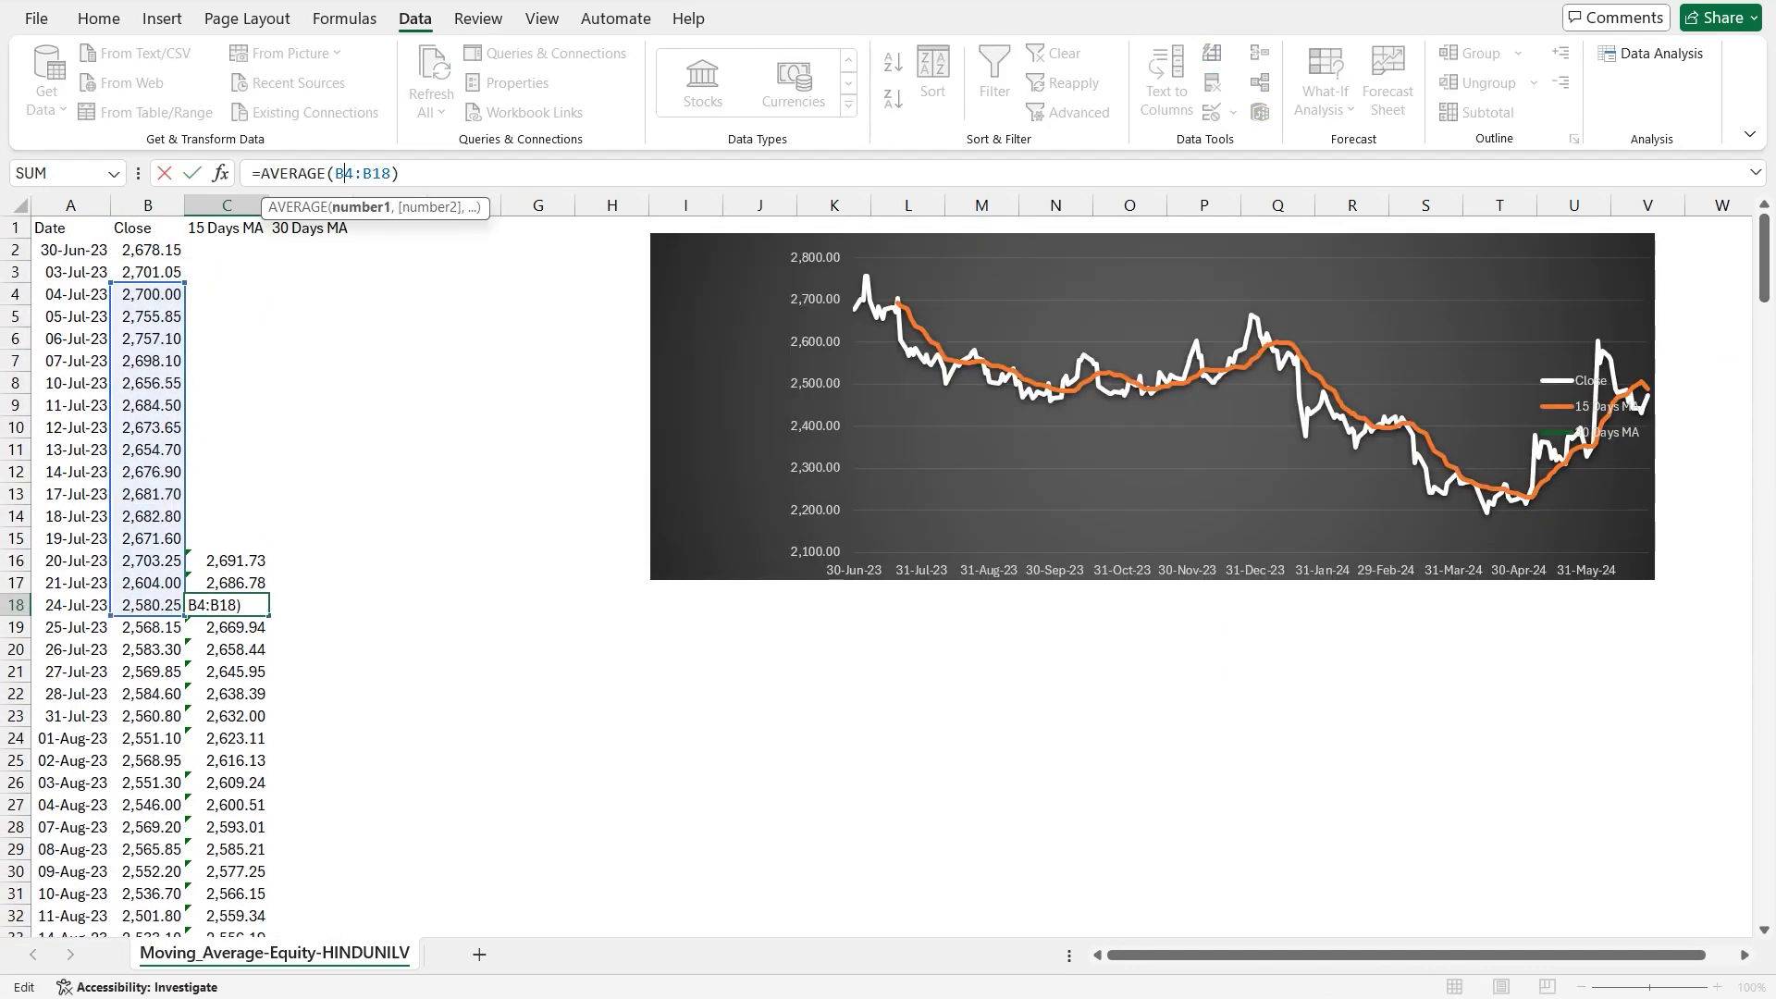
key(ctrl+Return)
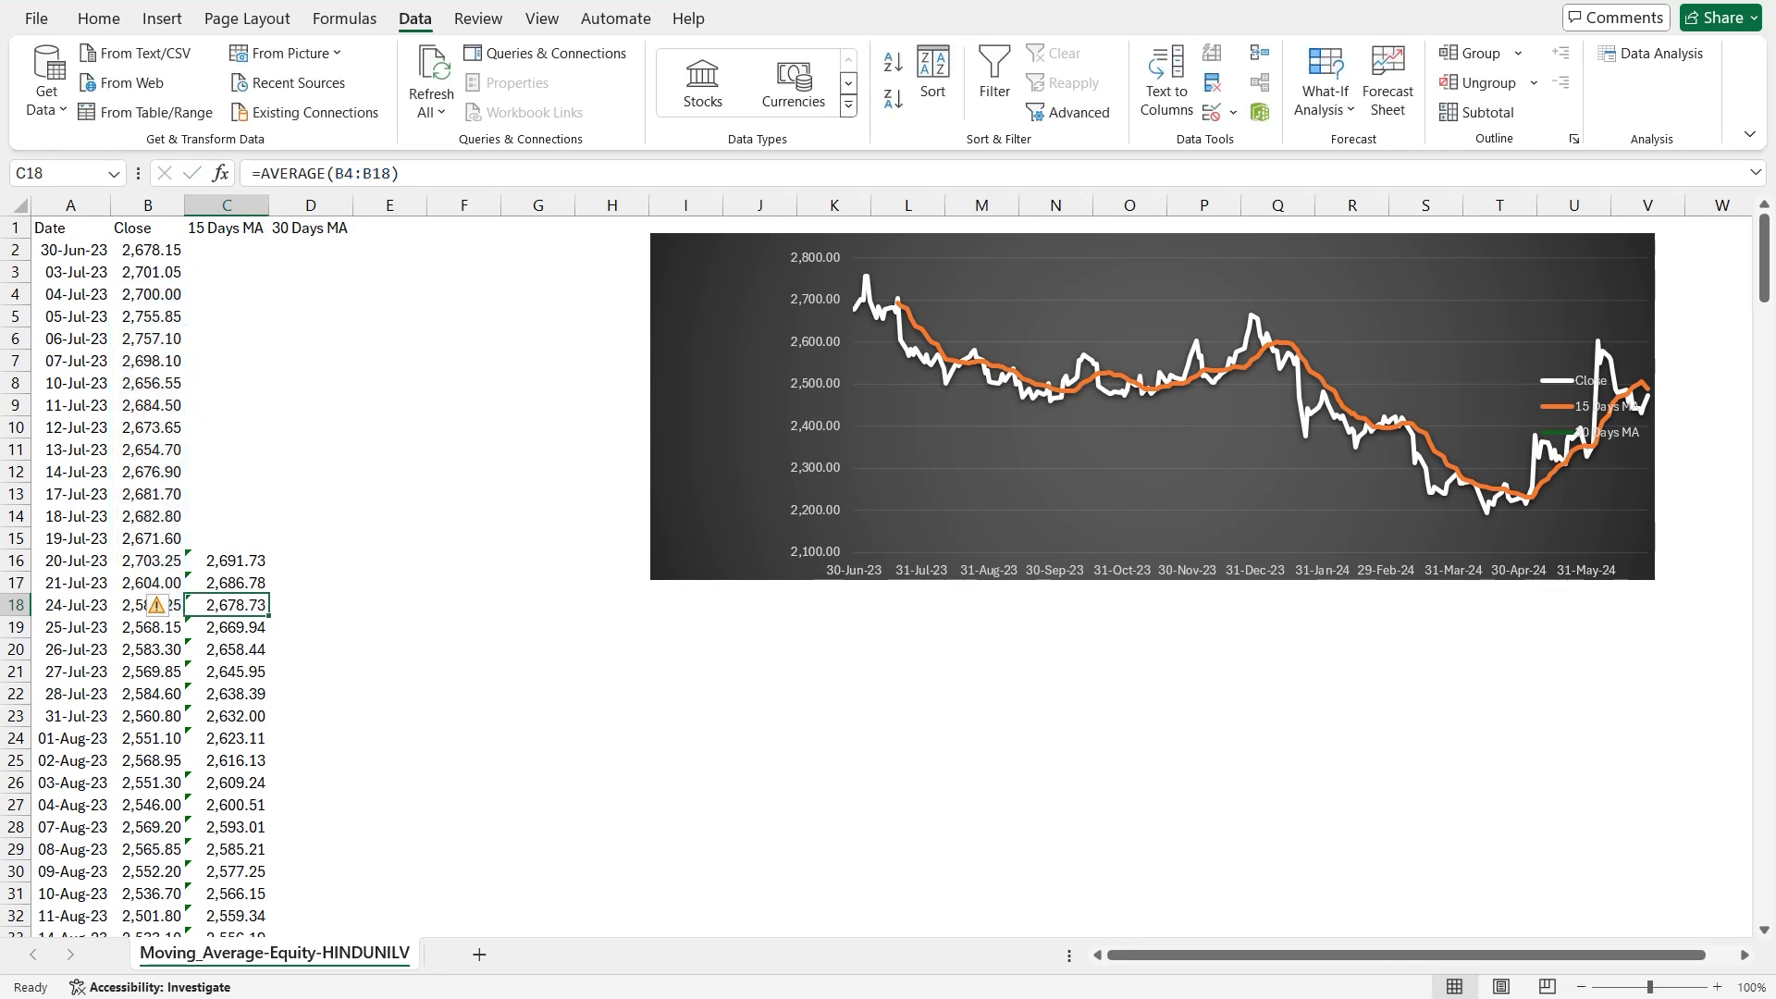
click(1325, 382)
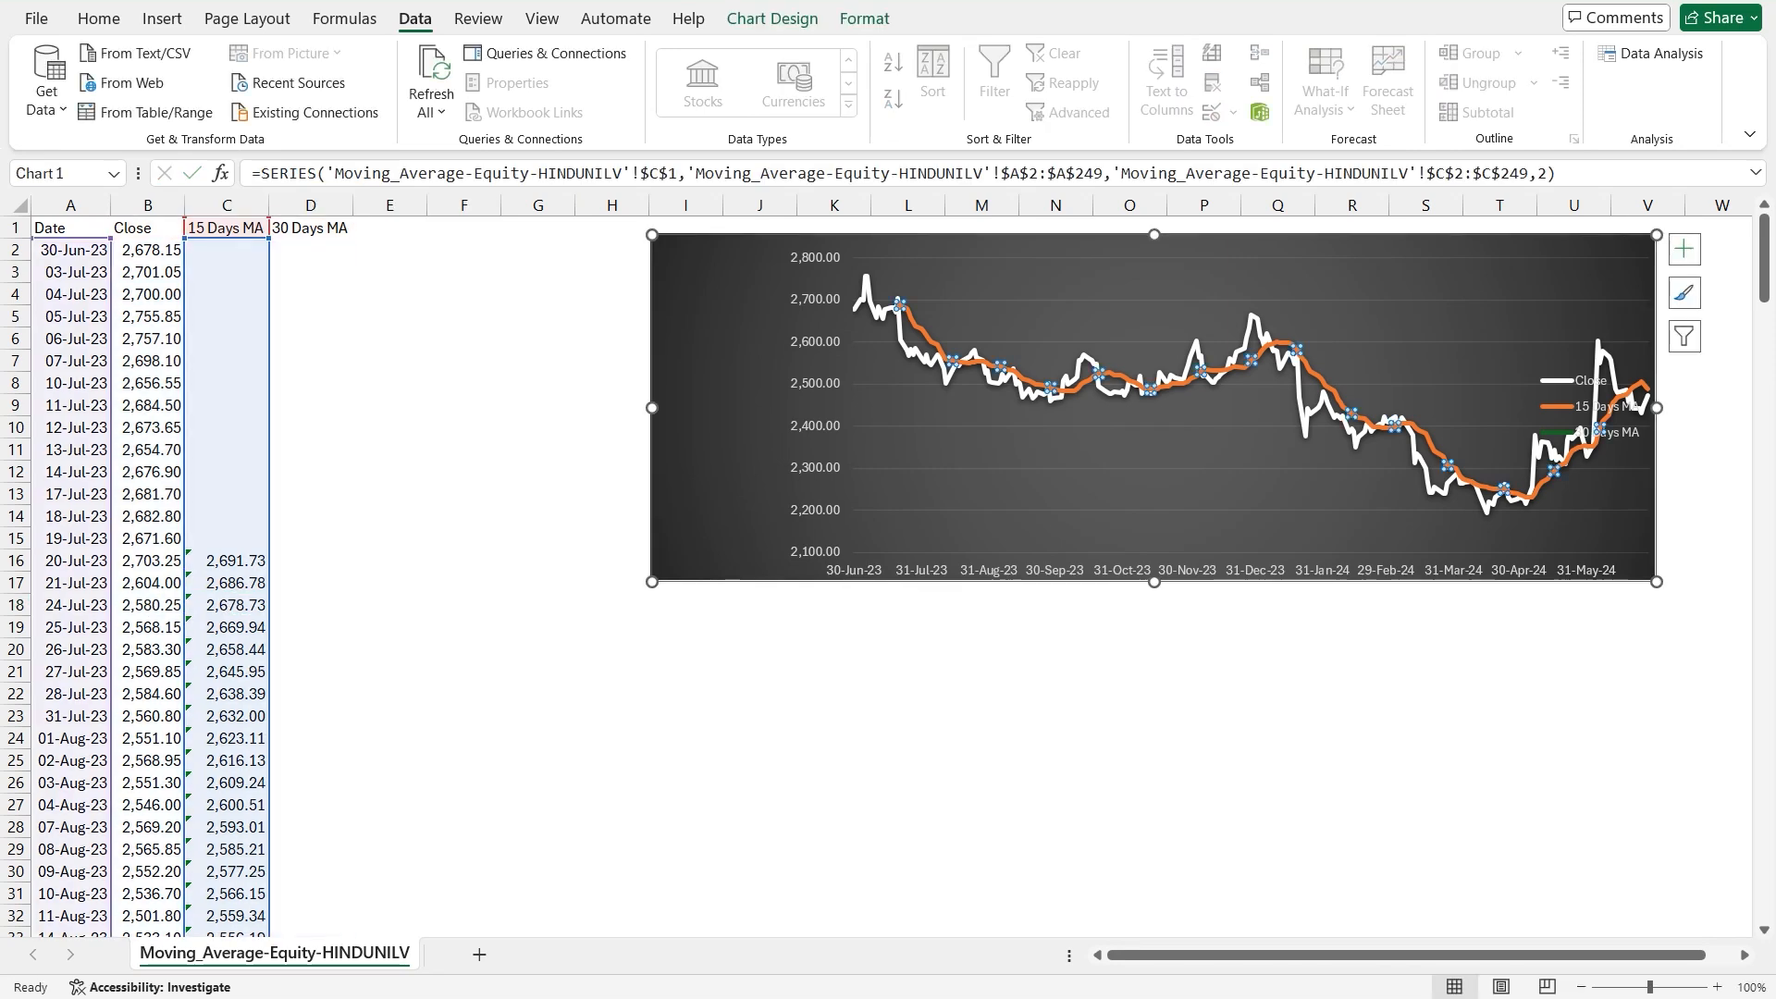
click(1252, 405)
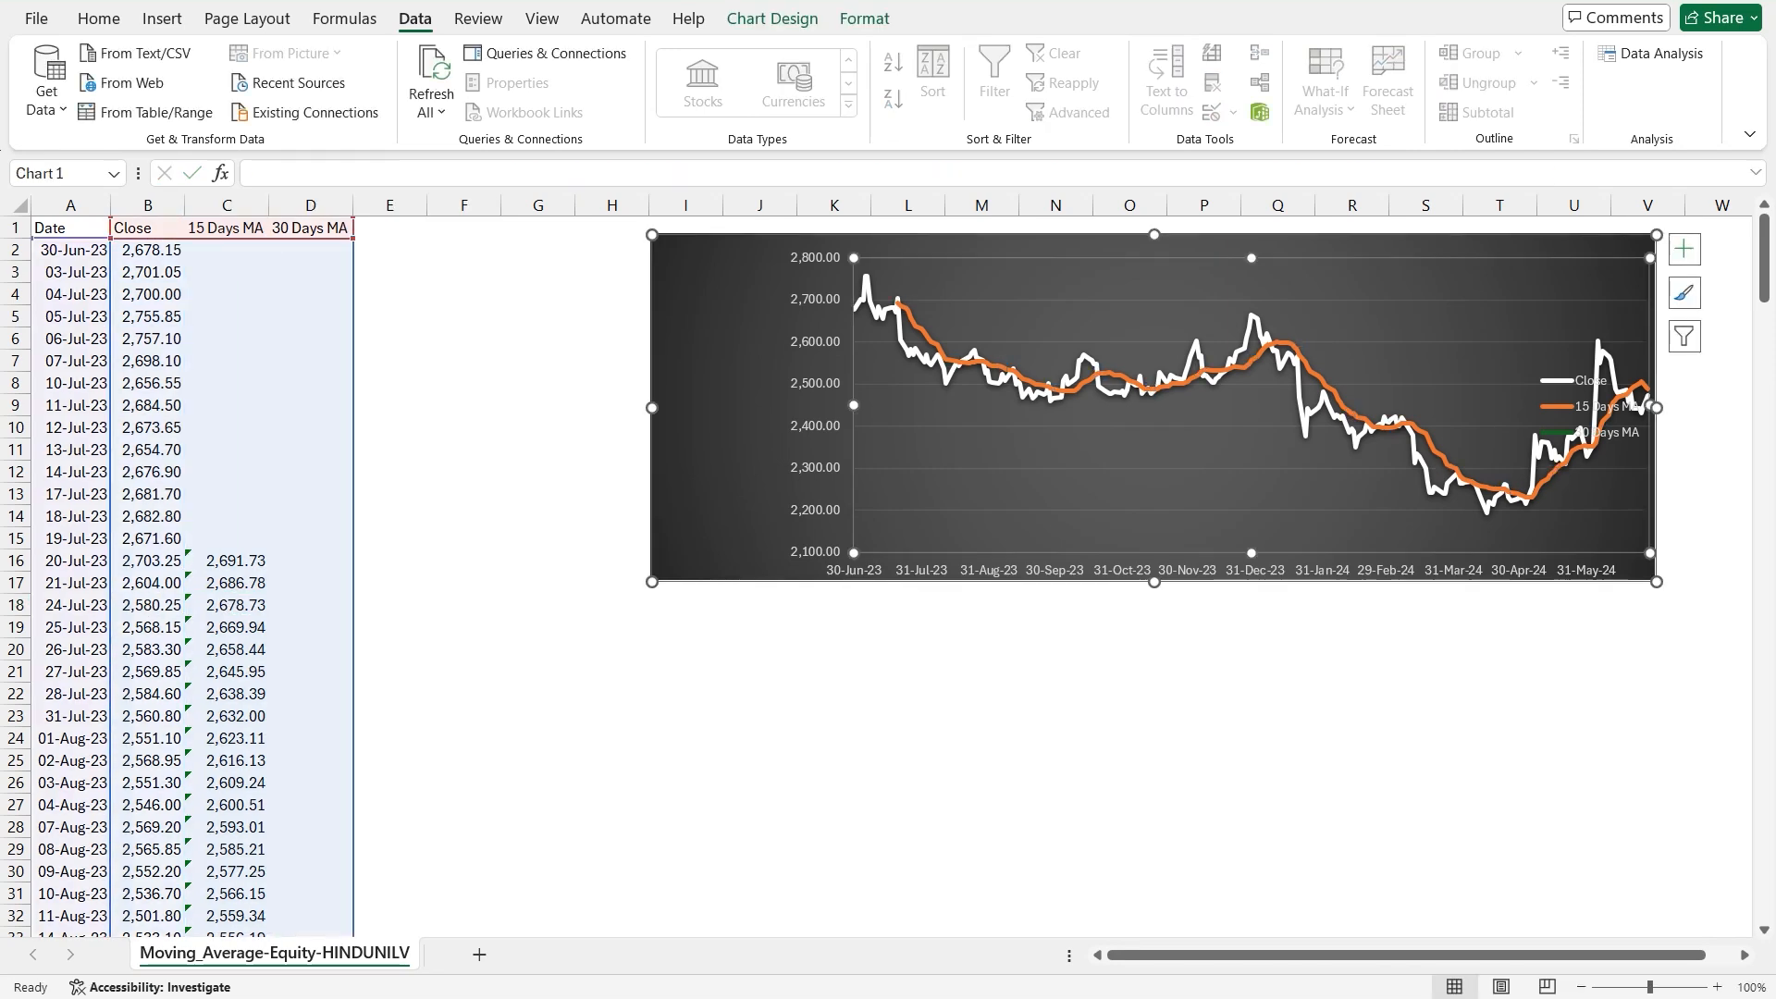
- Enter an AVERAGE formula in D31 over the 30 closing prices B2:B31
click(311, 250)
key(Down)
key(Down)
key(Down)
key(Down)
key(Down)
key(Down)
key(Down)
key(Down)
key(Down)
key(Down)
key(Down)
key(Down)
key(Down)
key(Down)
key(Down)
key(Down)
key(Down)
key(Down)
key(Down)
key(Down)
key(Down)
key(Down)
key(Down)
key(Down)
key(Down)
key(Down)
key(Down)
key(Down)
key(Down)
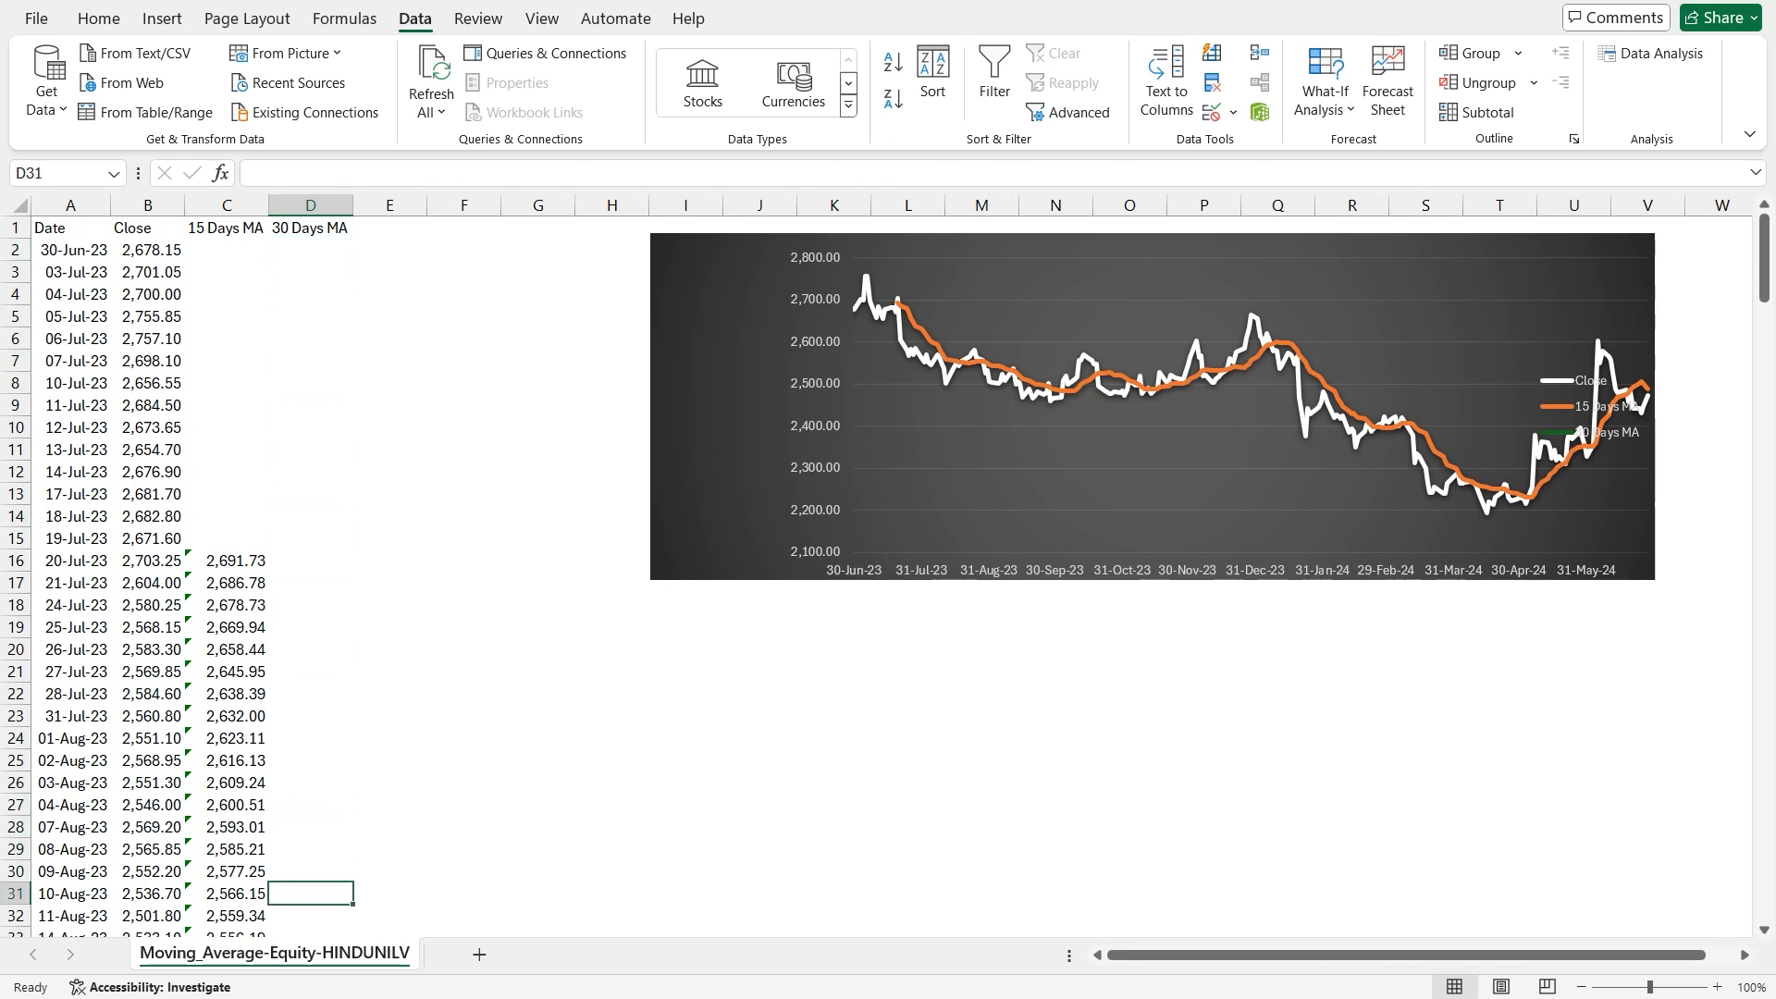
text(=)
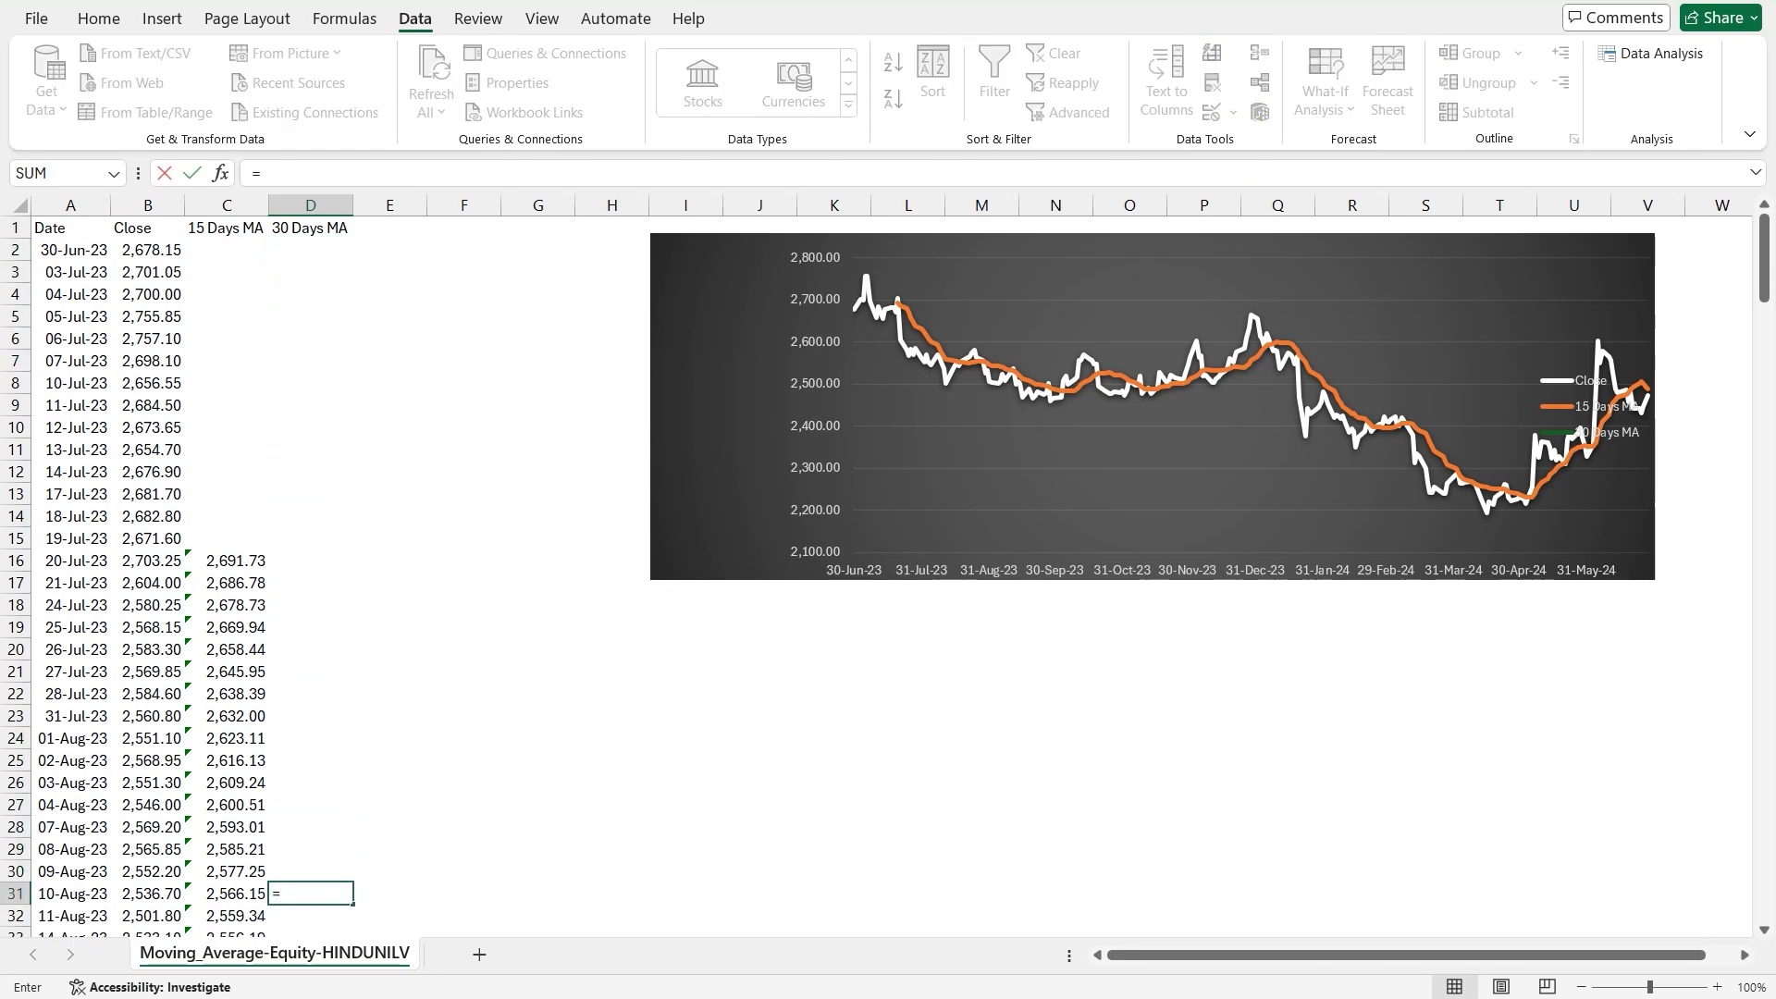
text(ave)
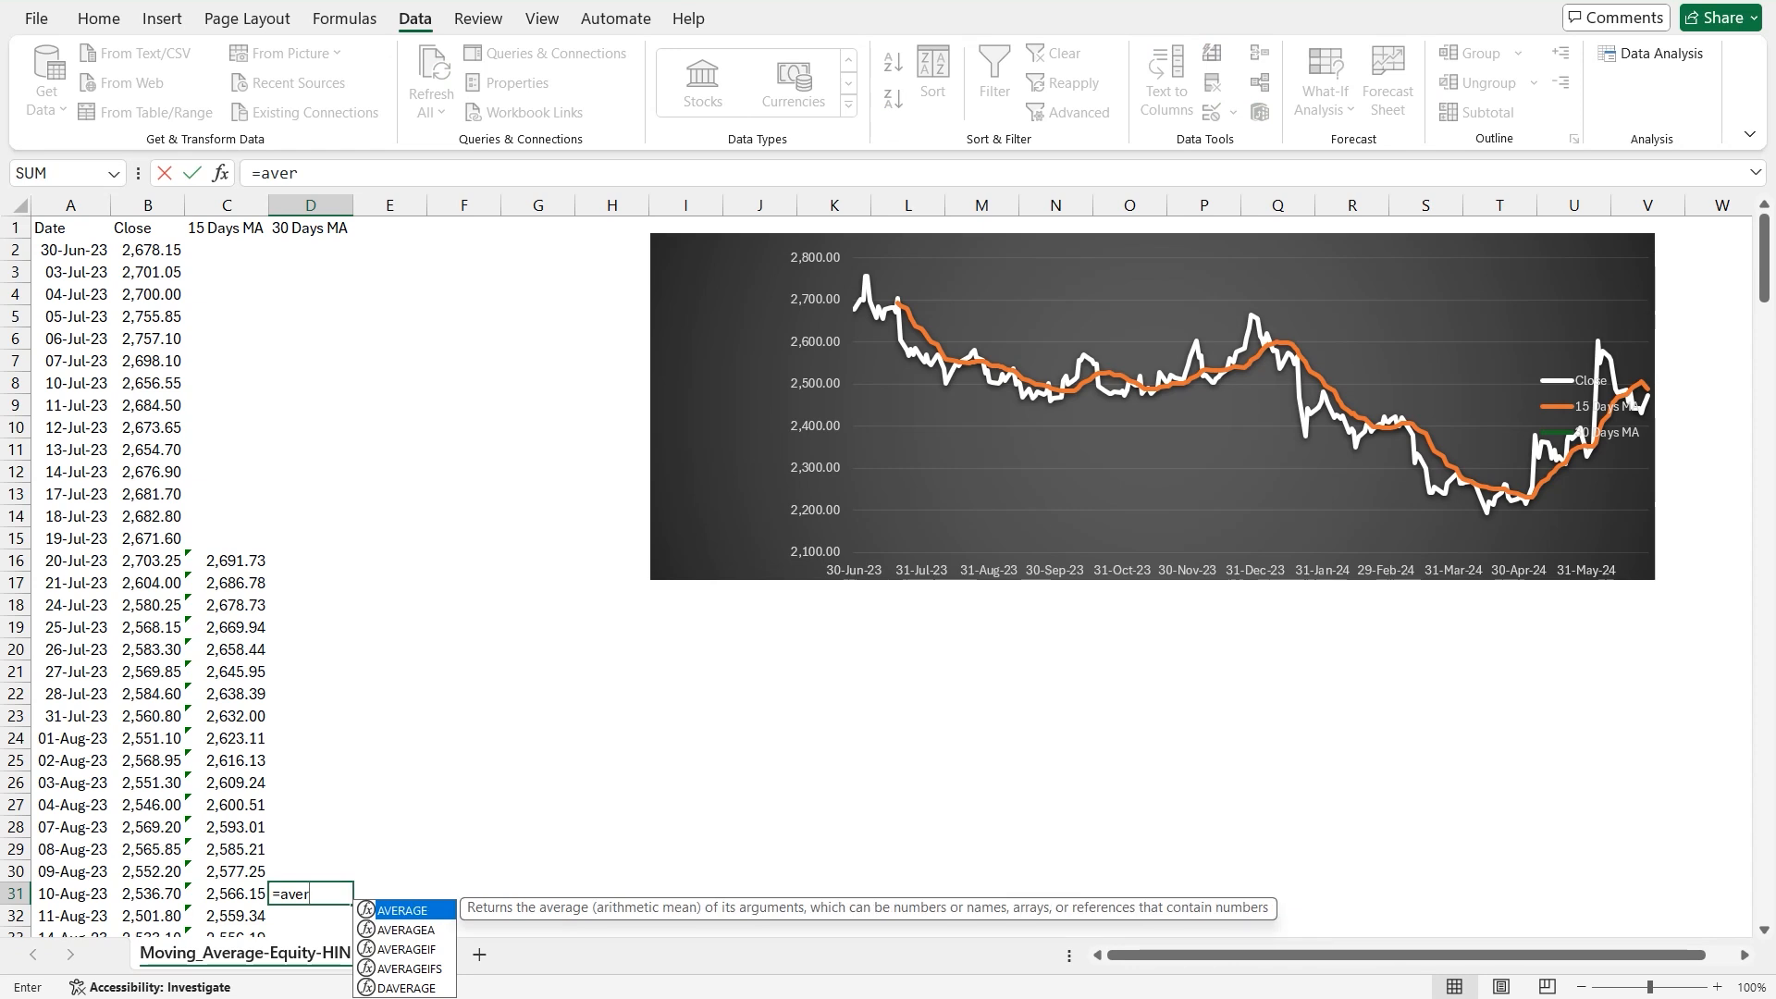
text(r)
key(Tab)
key(Left)
key(Left)
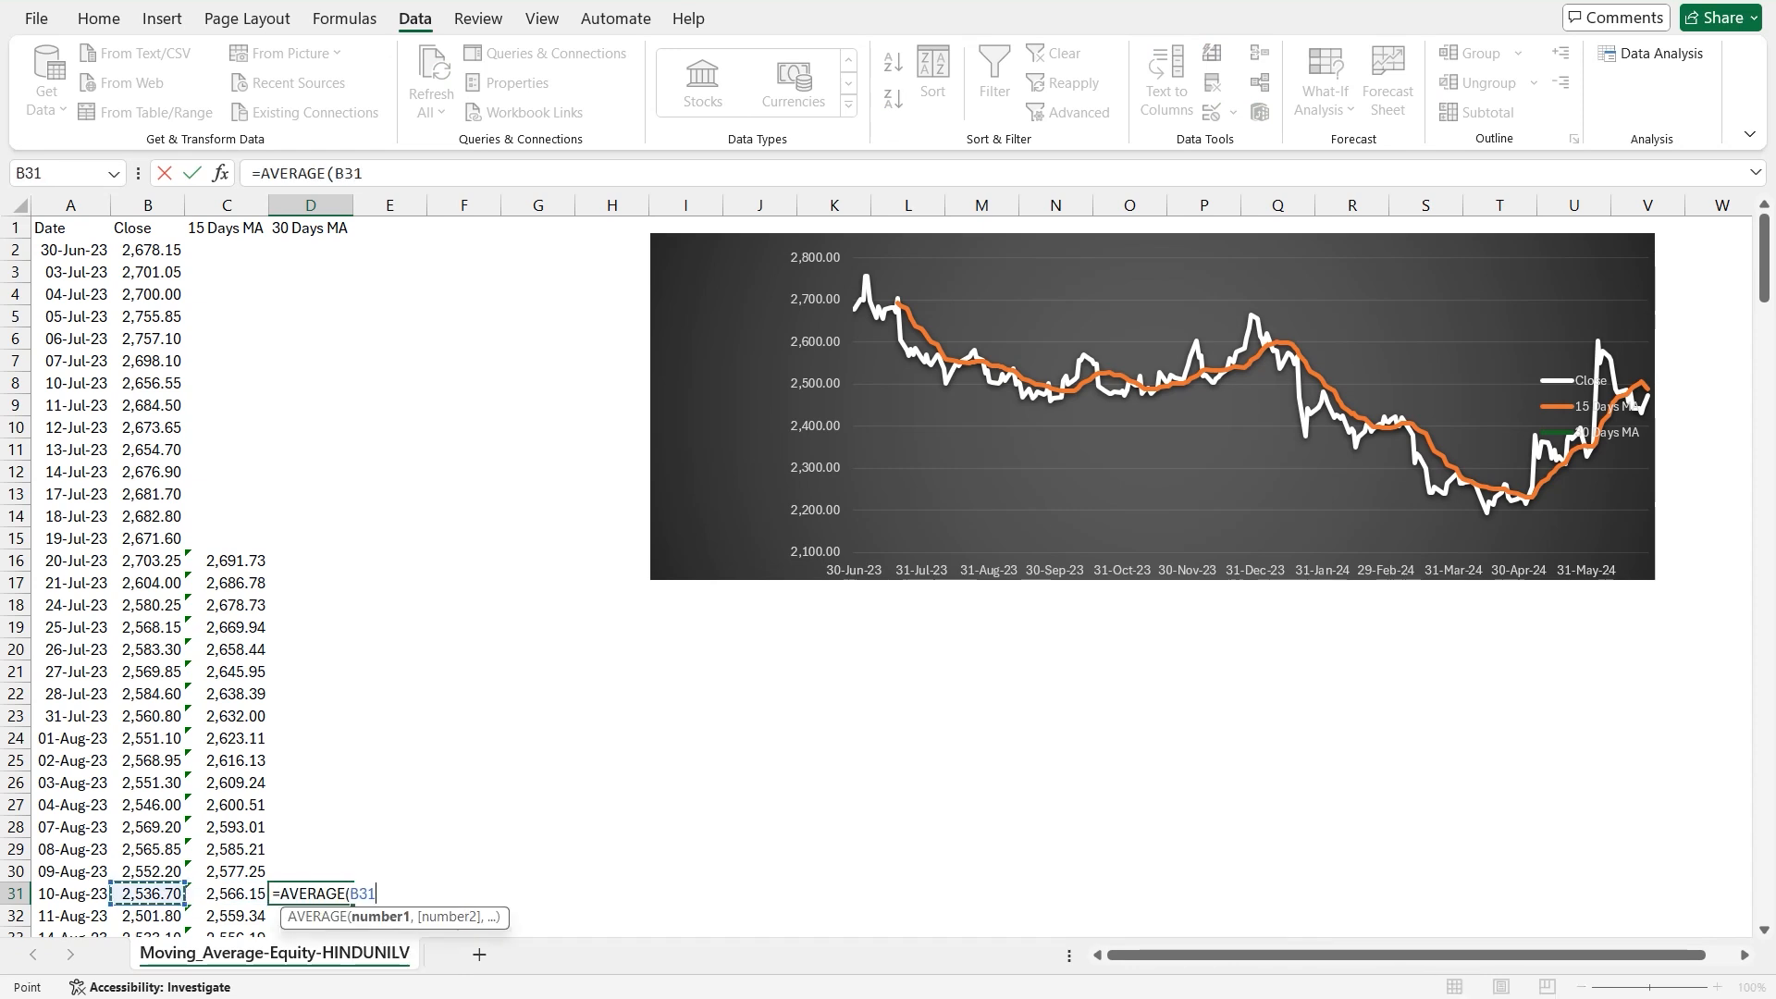
key(shift+Up)
key(shift+Up)
key(shift+Up)
key(shift+Up)
key(shift+Up)
key(shift+Up)
key(shift+Up)
key(shift+Up)
key(shift+Up)
key(shift+Up)
key(shift+Up)
key(shift+Up)
key(shift+Up)
key(shift+Up)
key(shift+Up)
key(shift+Up)
key(shift+Up)
key(shift+Up)
key(shift+Up)
key(shift+Up)
key(Return)
- Copy the D31 average down the 30 Days MA column to D249 using Paste Special with the Formulas option
key(Up)
key(ctrl+c)
key(Left)
key(ctrl+Down)
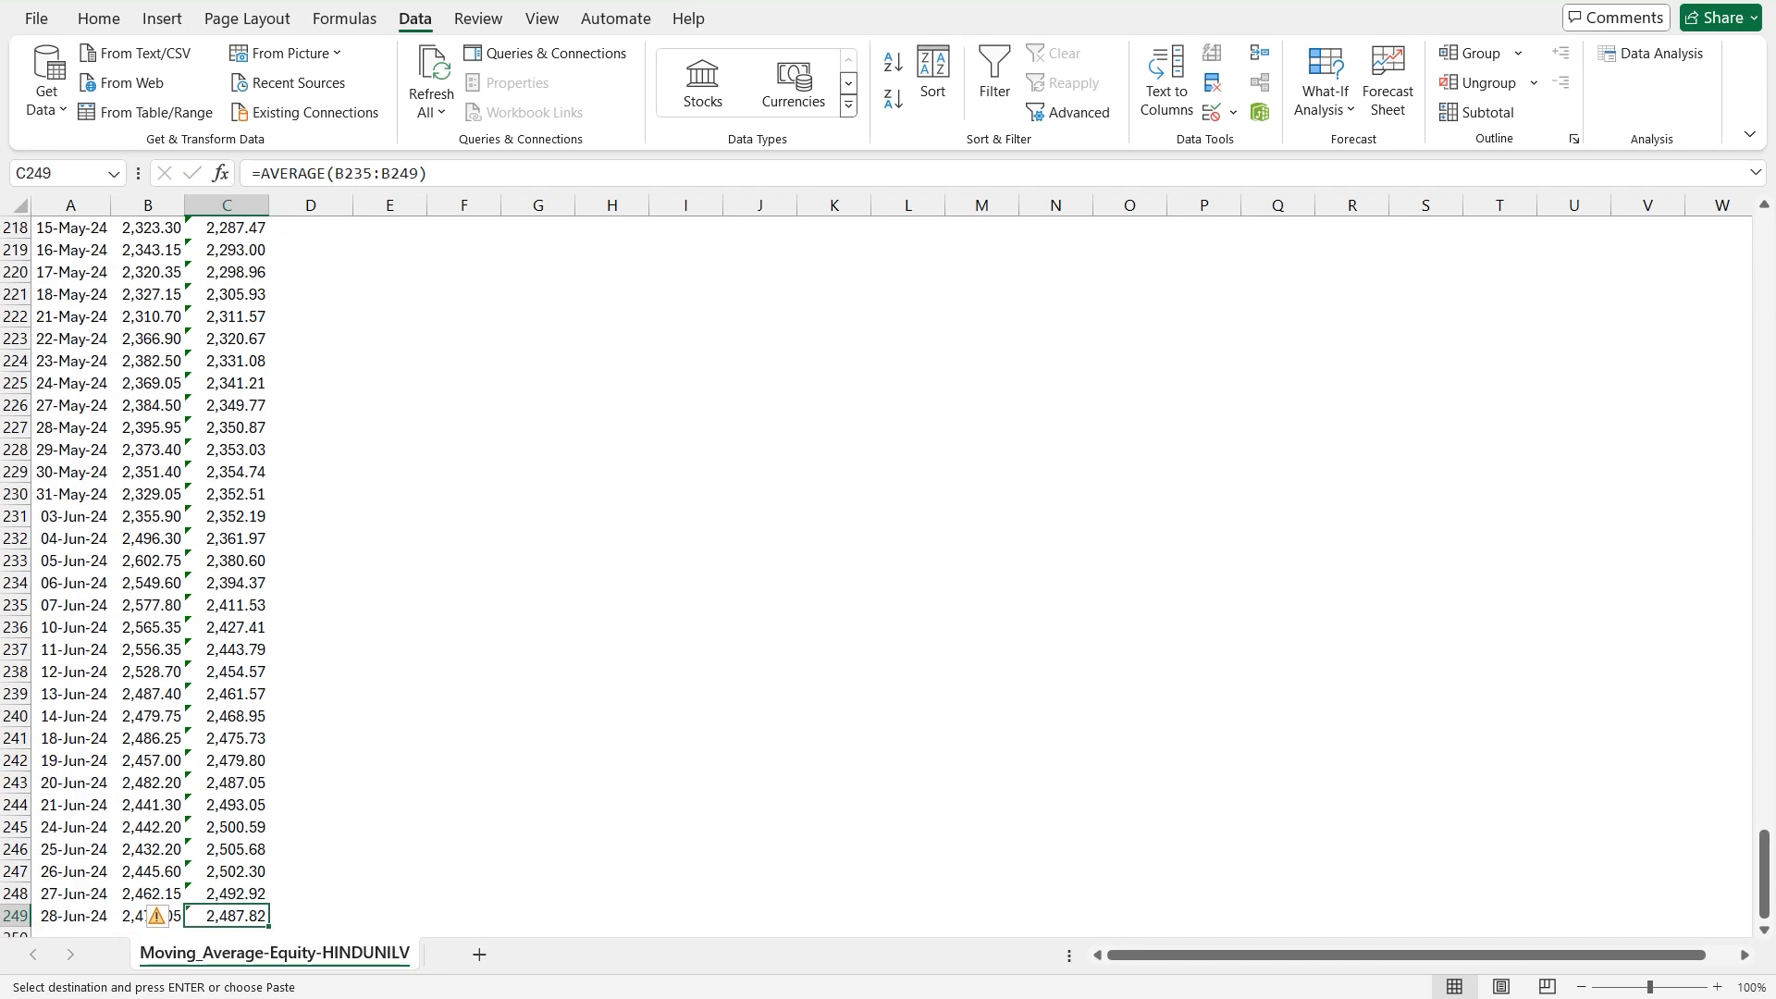
key(Right)
key(ctrl+shift+Up)
key(alt+e)
key(s)
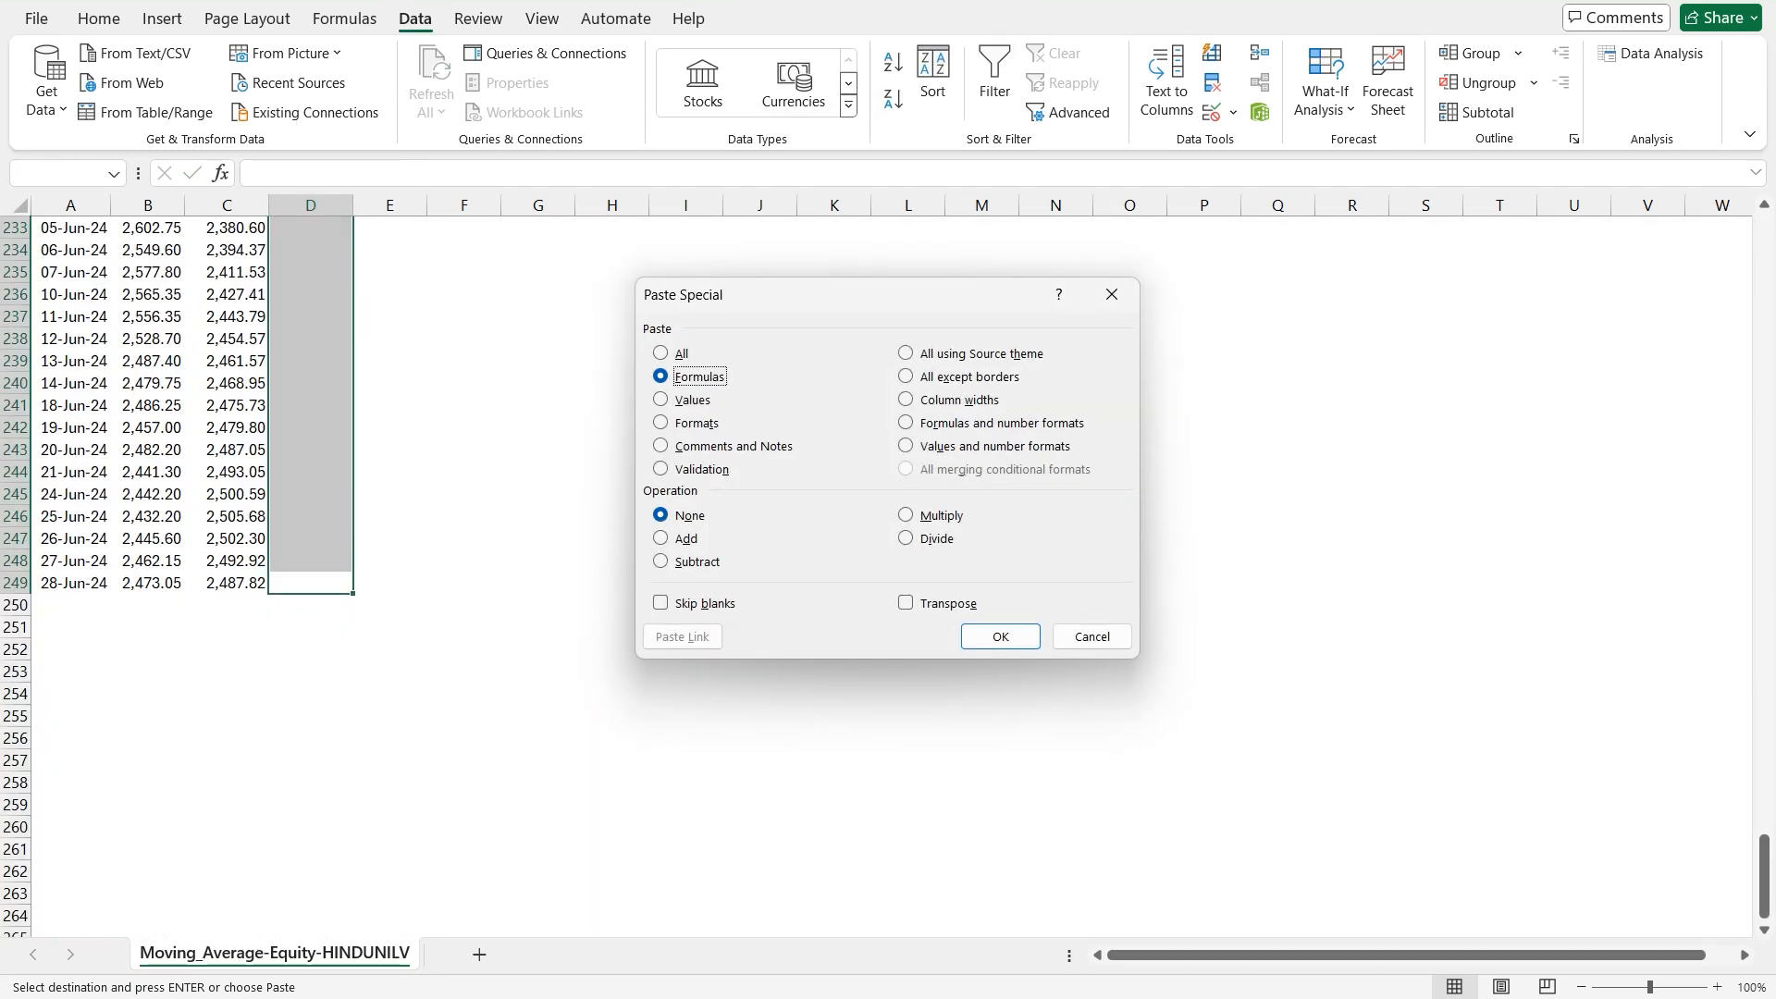
key(Return)
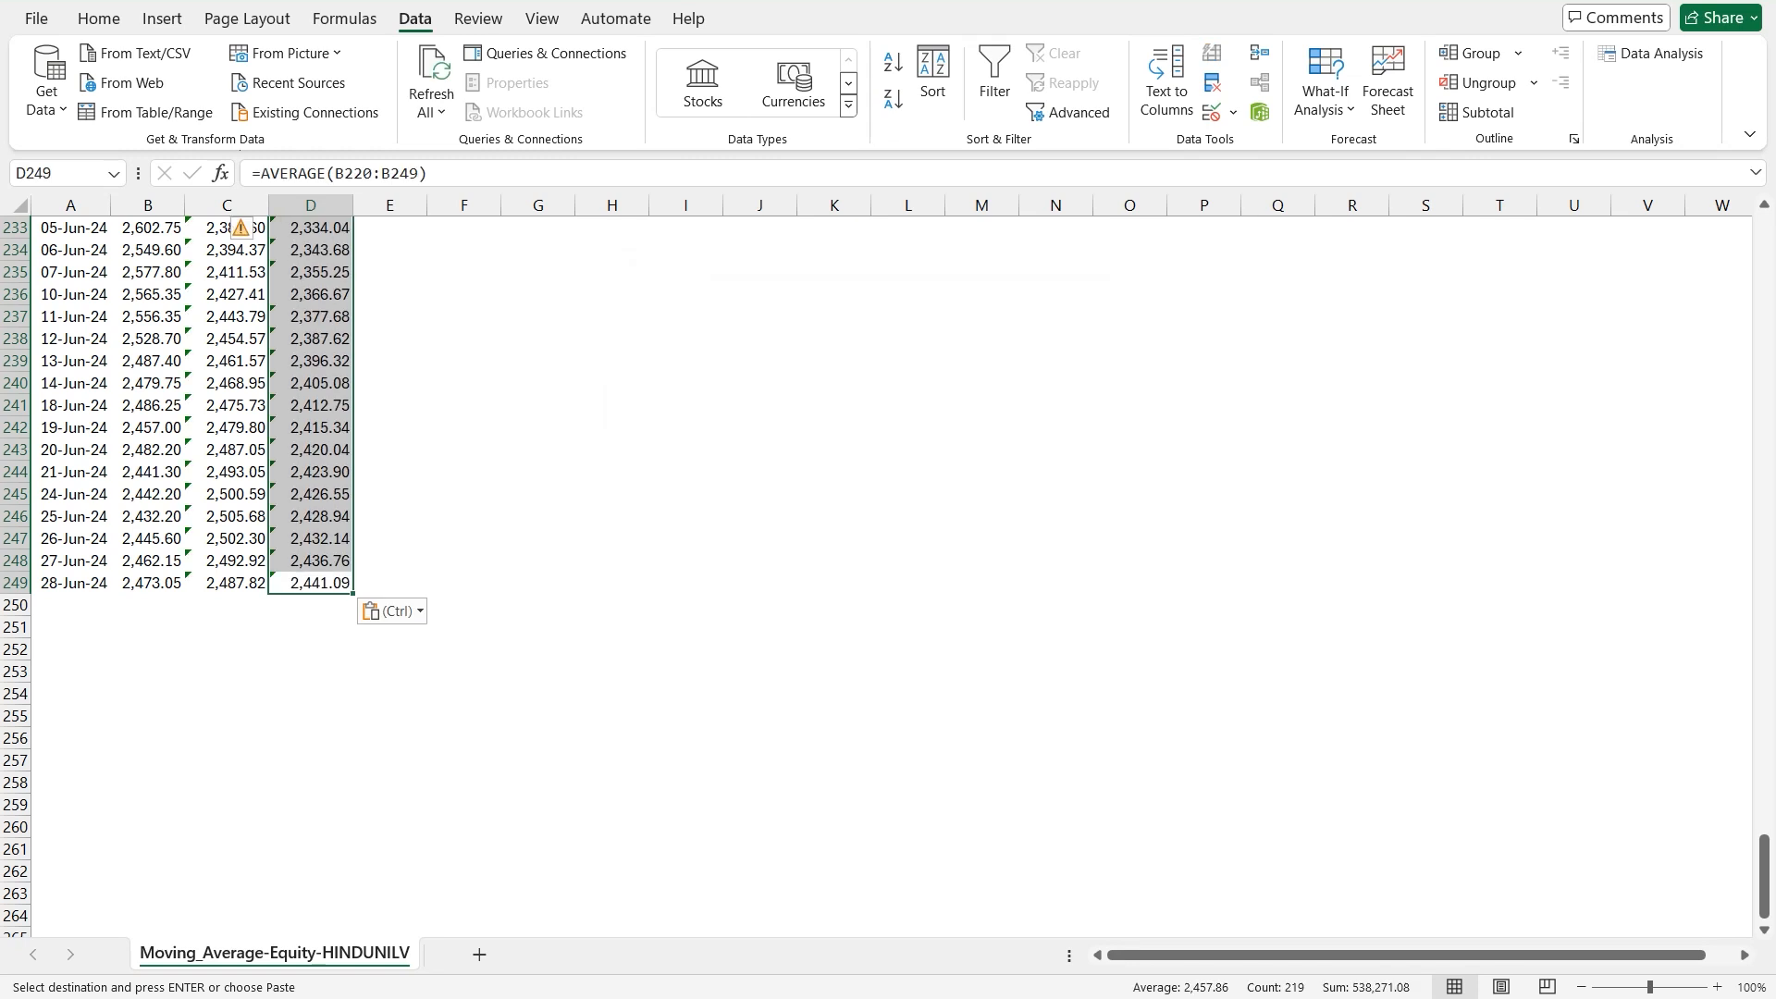
- Inspect the closing-price ranges averaged by the 30 Days MA formulas in D33 and D35
key(ctrl+Up)
key(ctrl+Up)
key(Down)
key(Down)
key(Down)
key(Down)
key(Down)
key(Down)
key(Down)
key(Down)
key(Down)
key(Down)
key(Down)
key(Down)
key(Down)
key(Down)
key(Down)
key(Down)
key(Down)
key(Down)
key(Down)
key(Down)
key(Down)
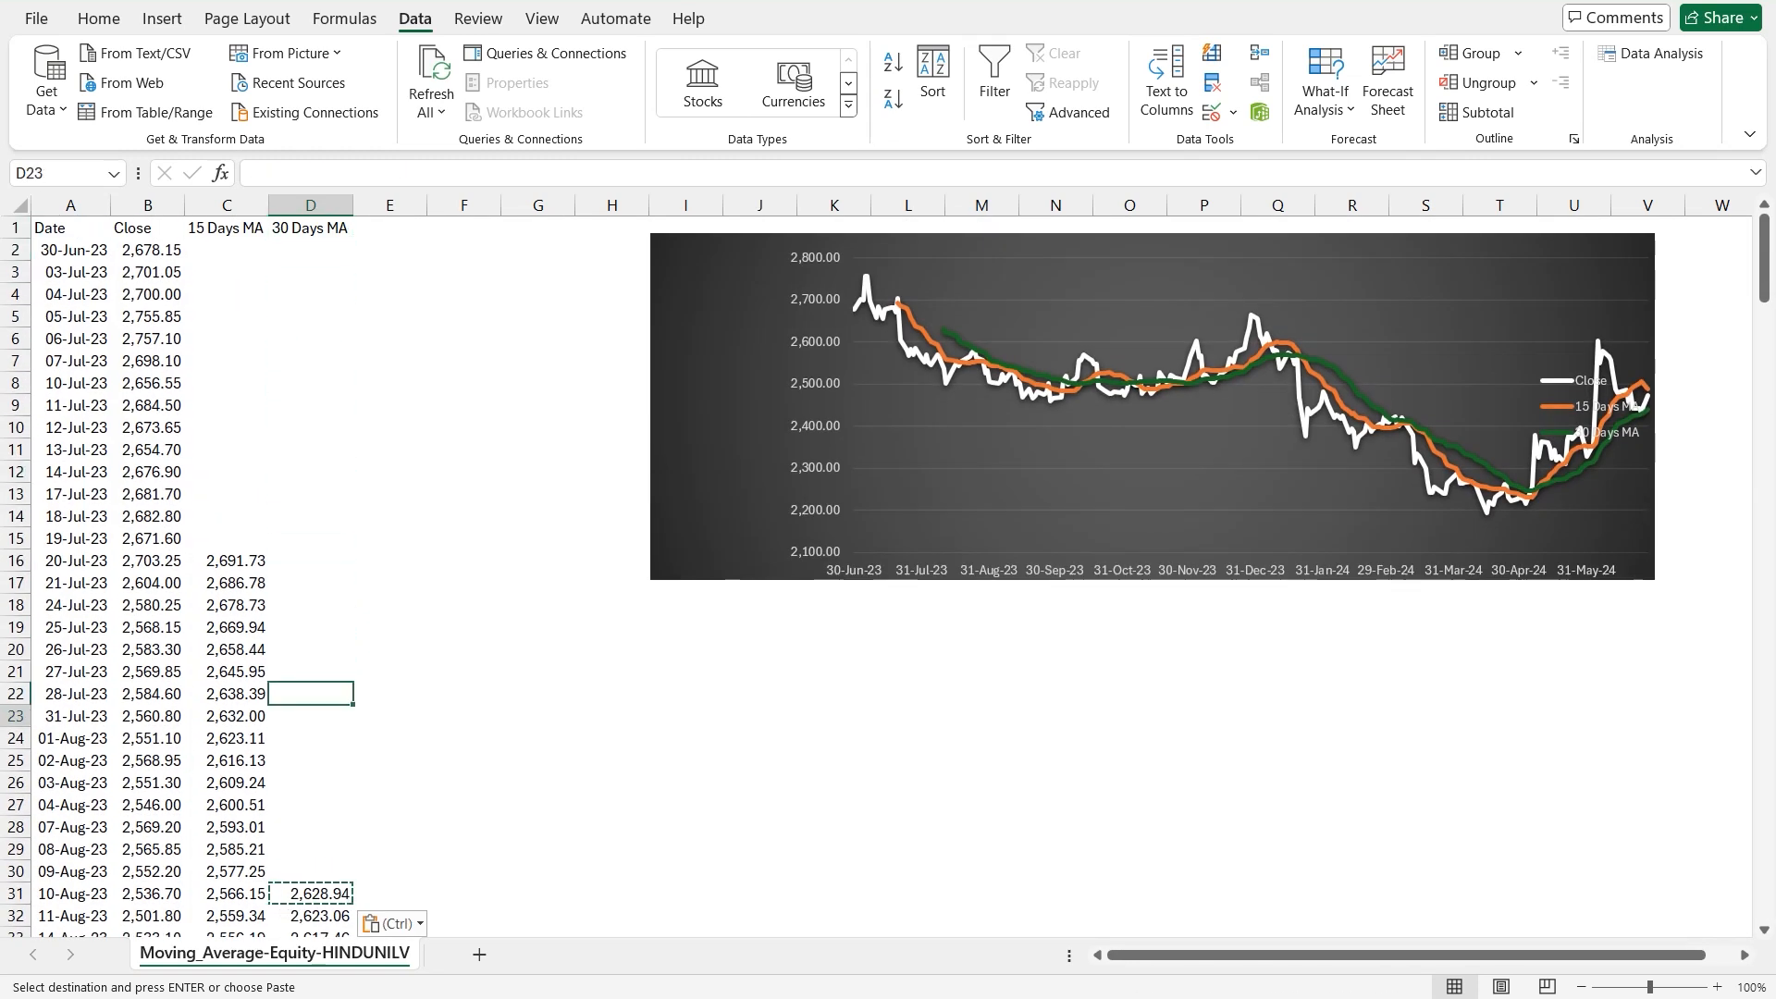
key(Up)
key(Up)
key(Escape)
key(F2)
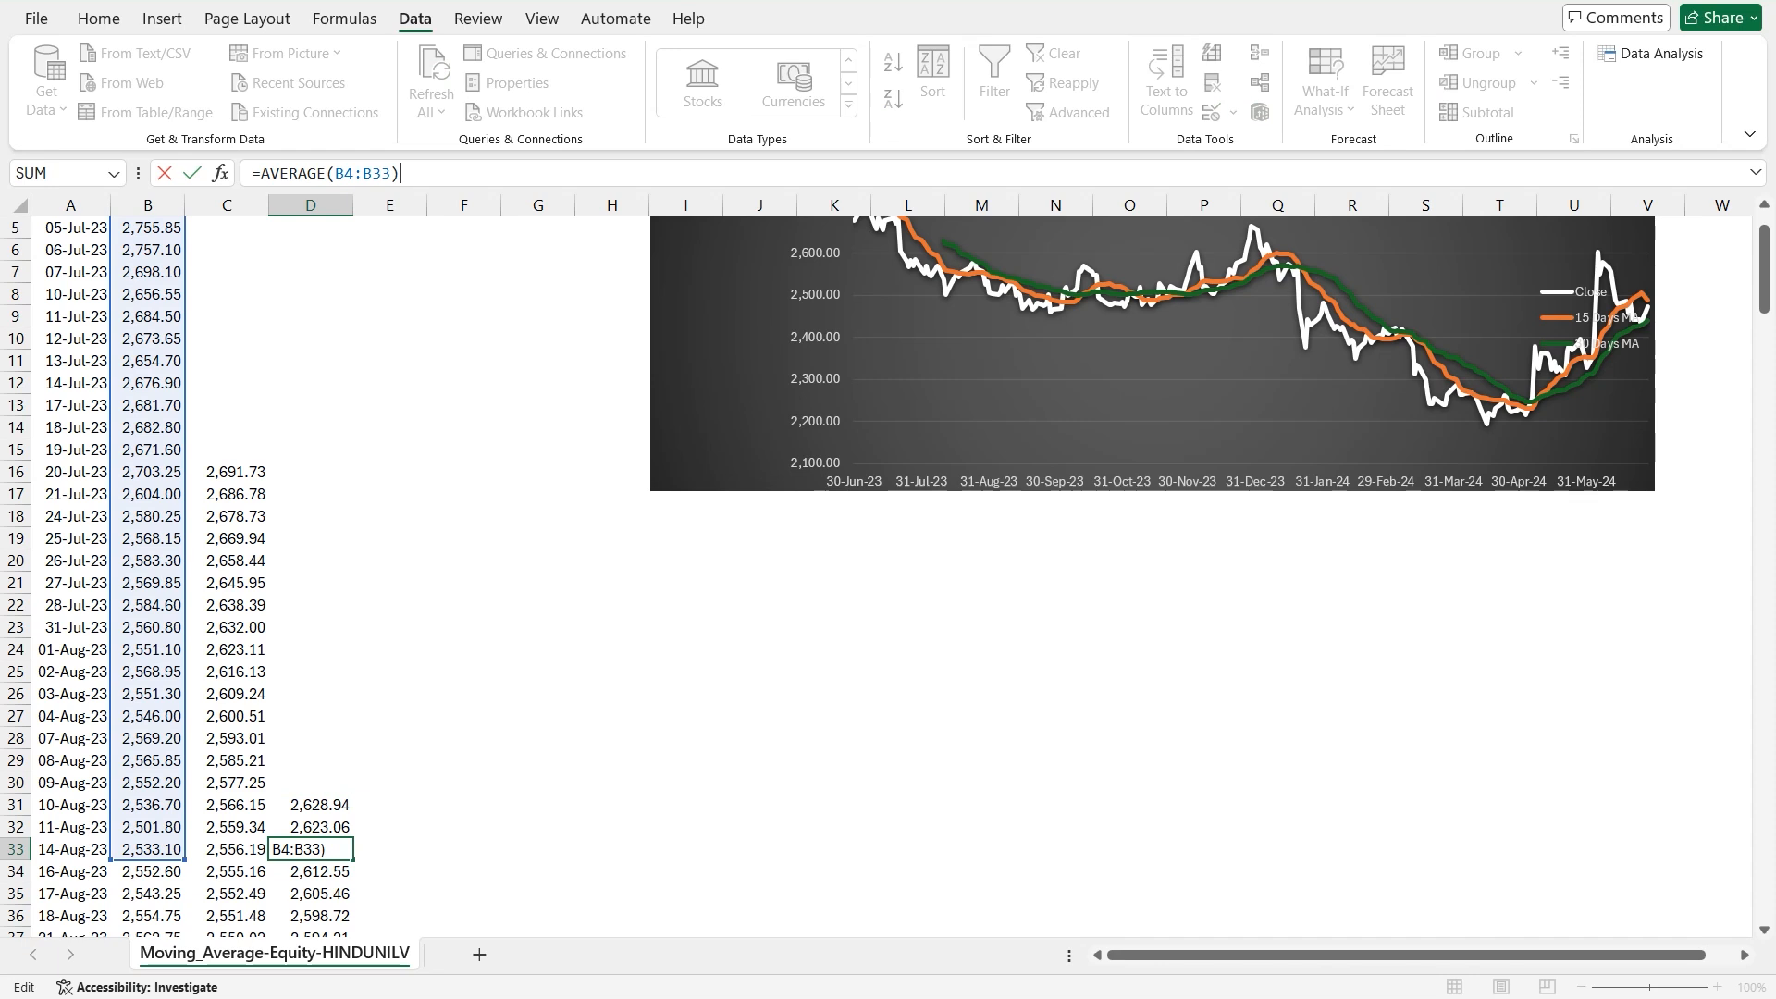
key(Escape)
key(Down)
key(Down)
key(F2)
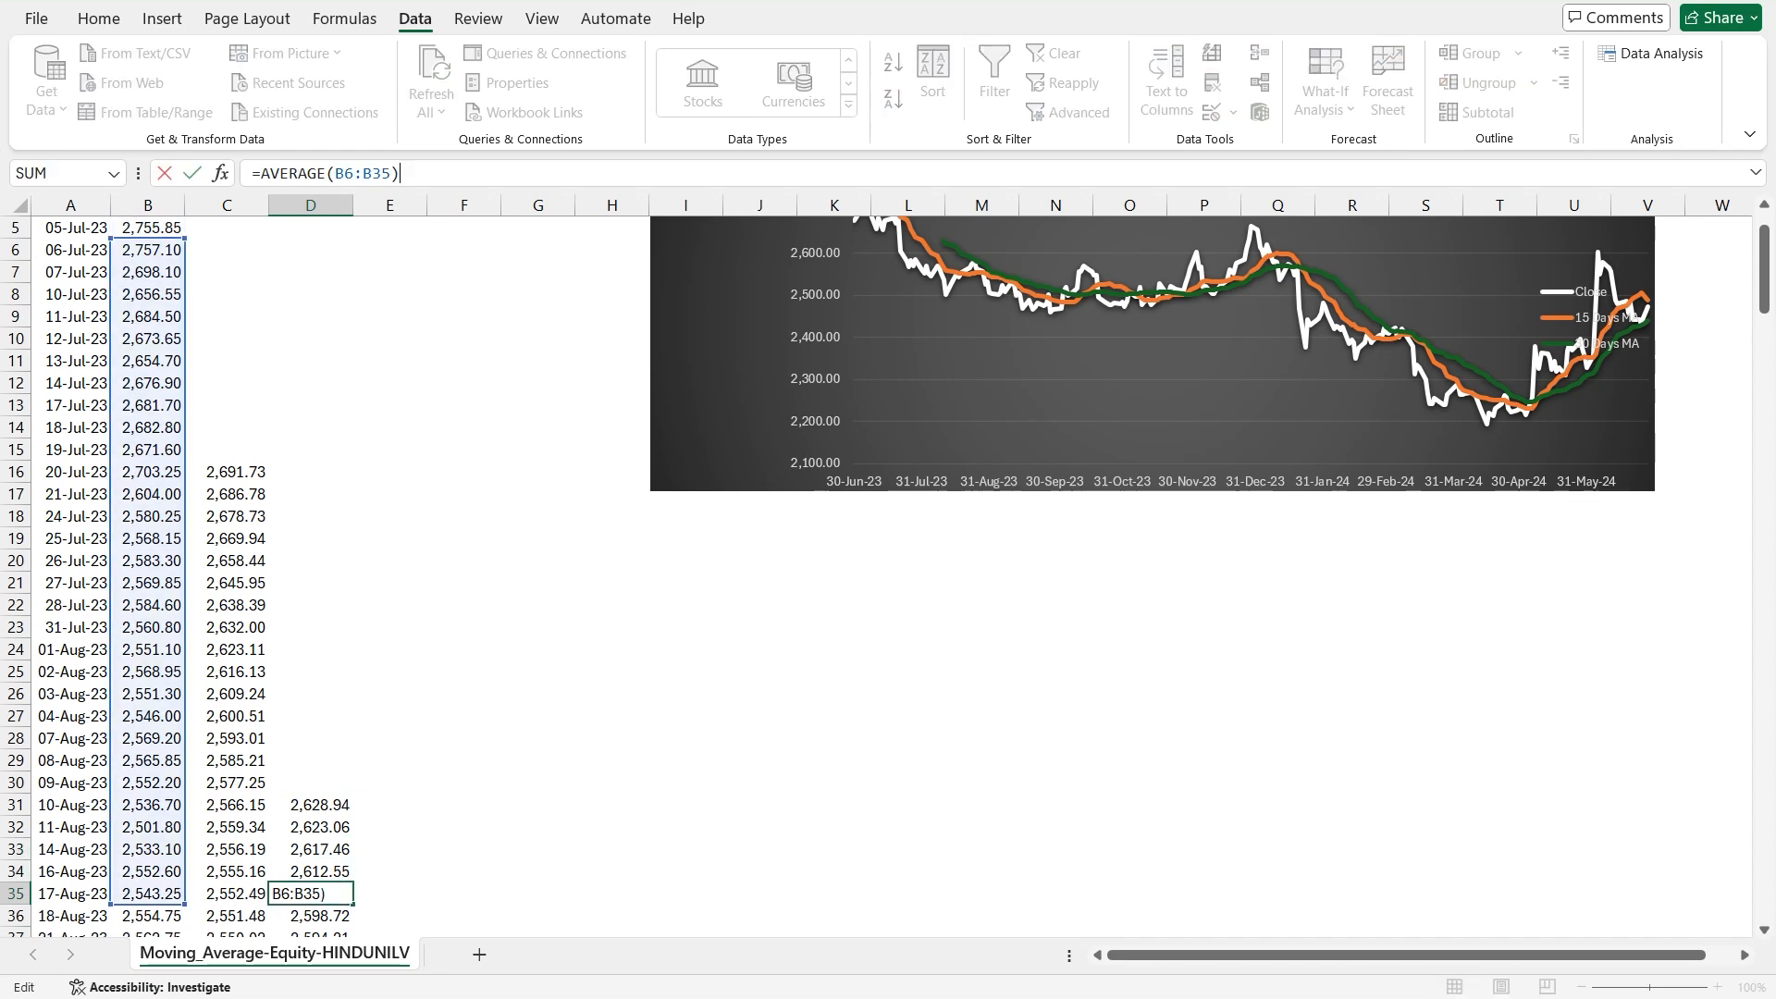
key(Escape)
- Look through the 15 Days MA and 30 Days MA columns and their lines in the price chart
key(Up)
key(Up)
key(Up)
key(Up)
key(Up)
key(Up)
key(Up)
key(Up)
key(Up)
key(Up)
key(Up)
key(Up)
key(Up)
key(Up)
key(Up)
key(Up)
key(Up)
key(Up)
key(Up)
key(Up)
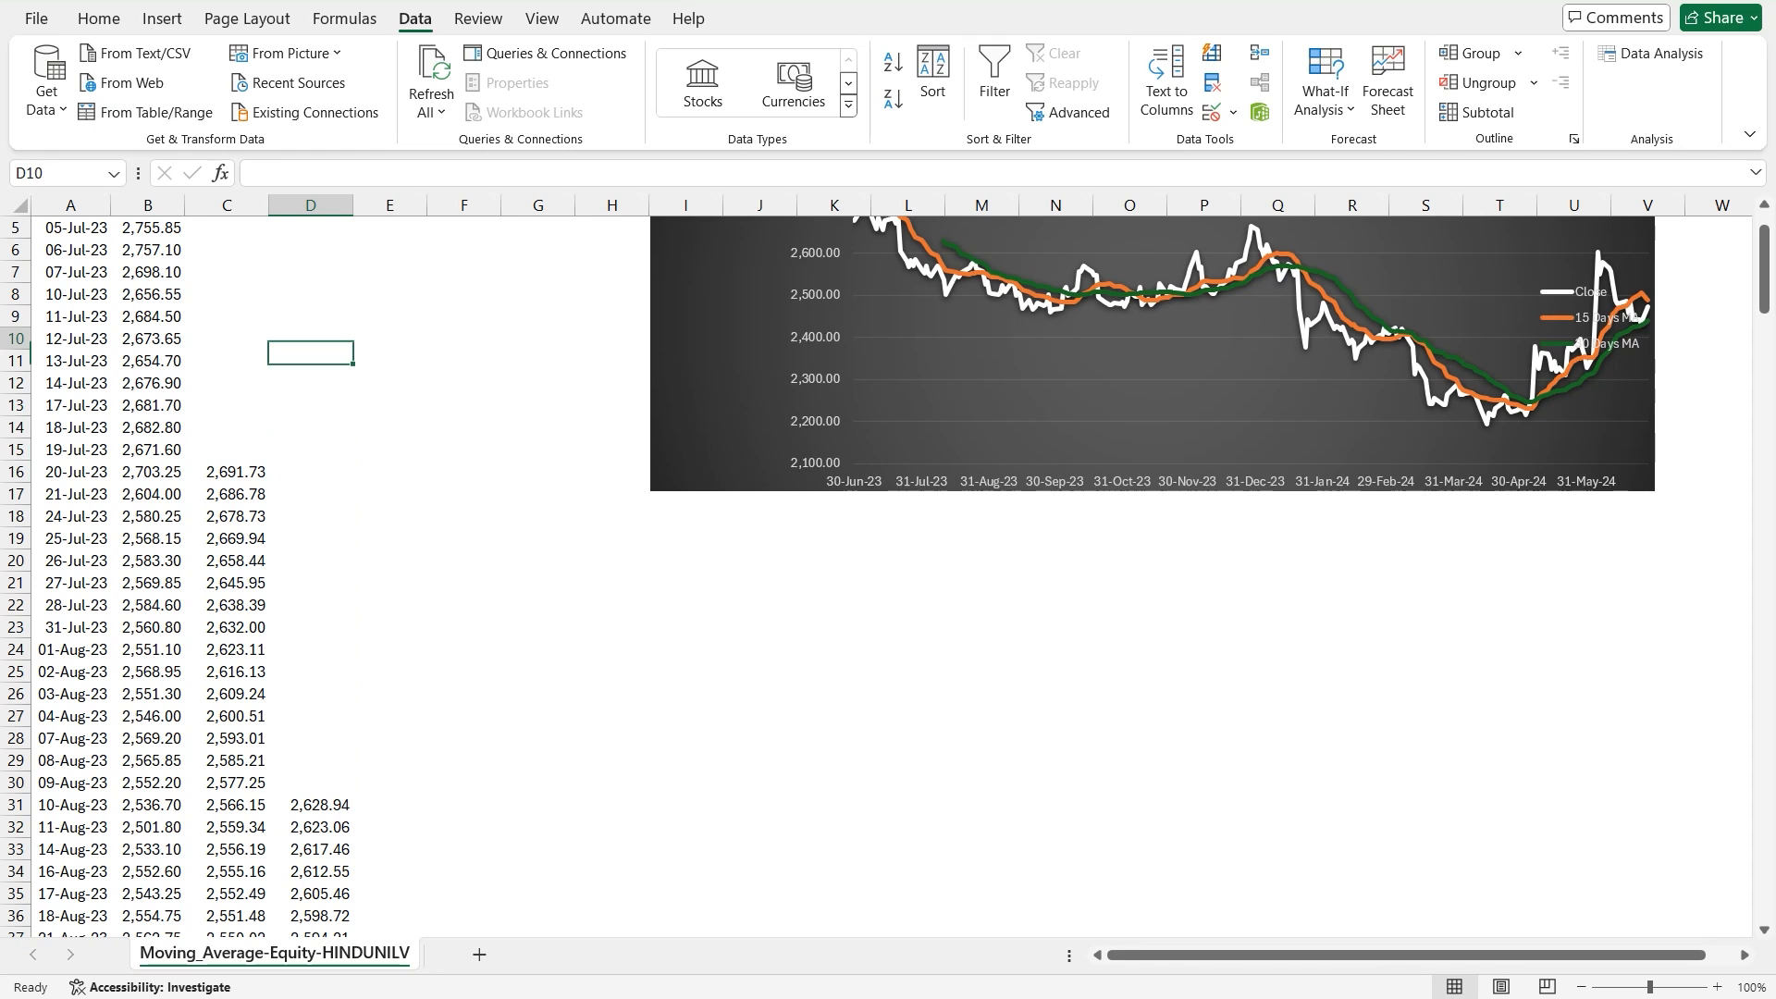
key(Up)
key(Up)
key(Up)
key(Up)
key(Up)
key(Up)
key(Up)
key(Up)
key(Up)
key(Left)
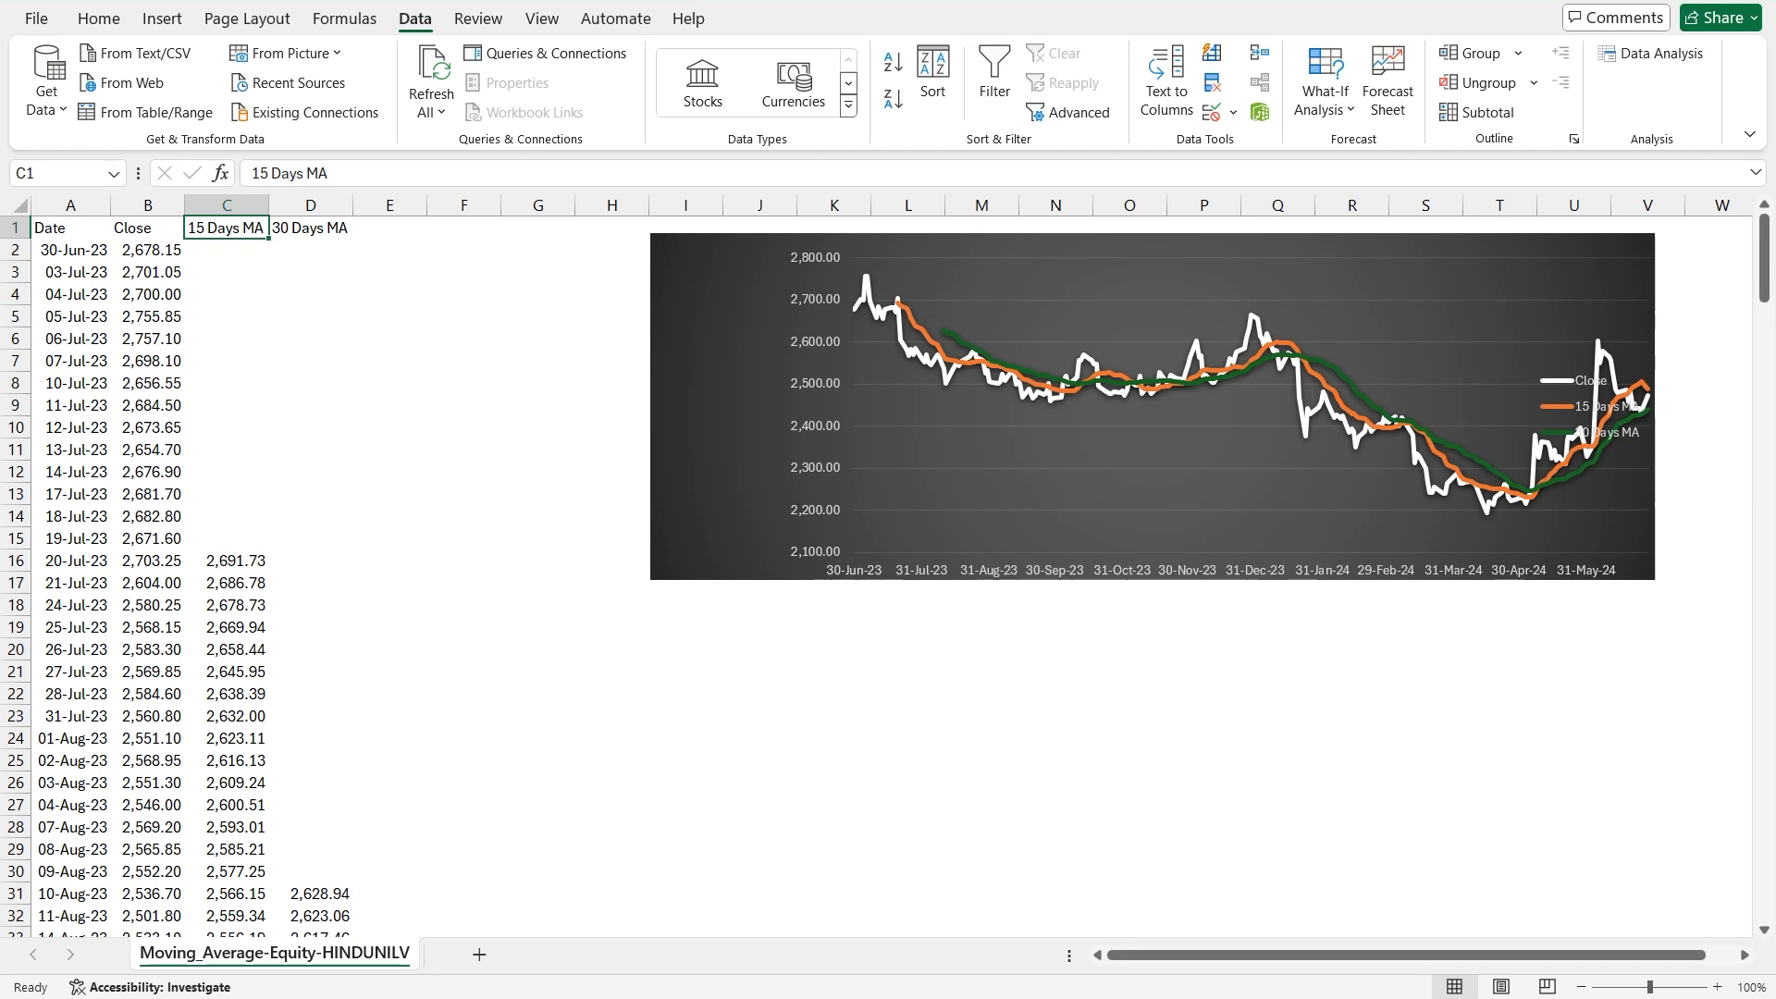
key(Right)
key(Left)
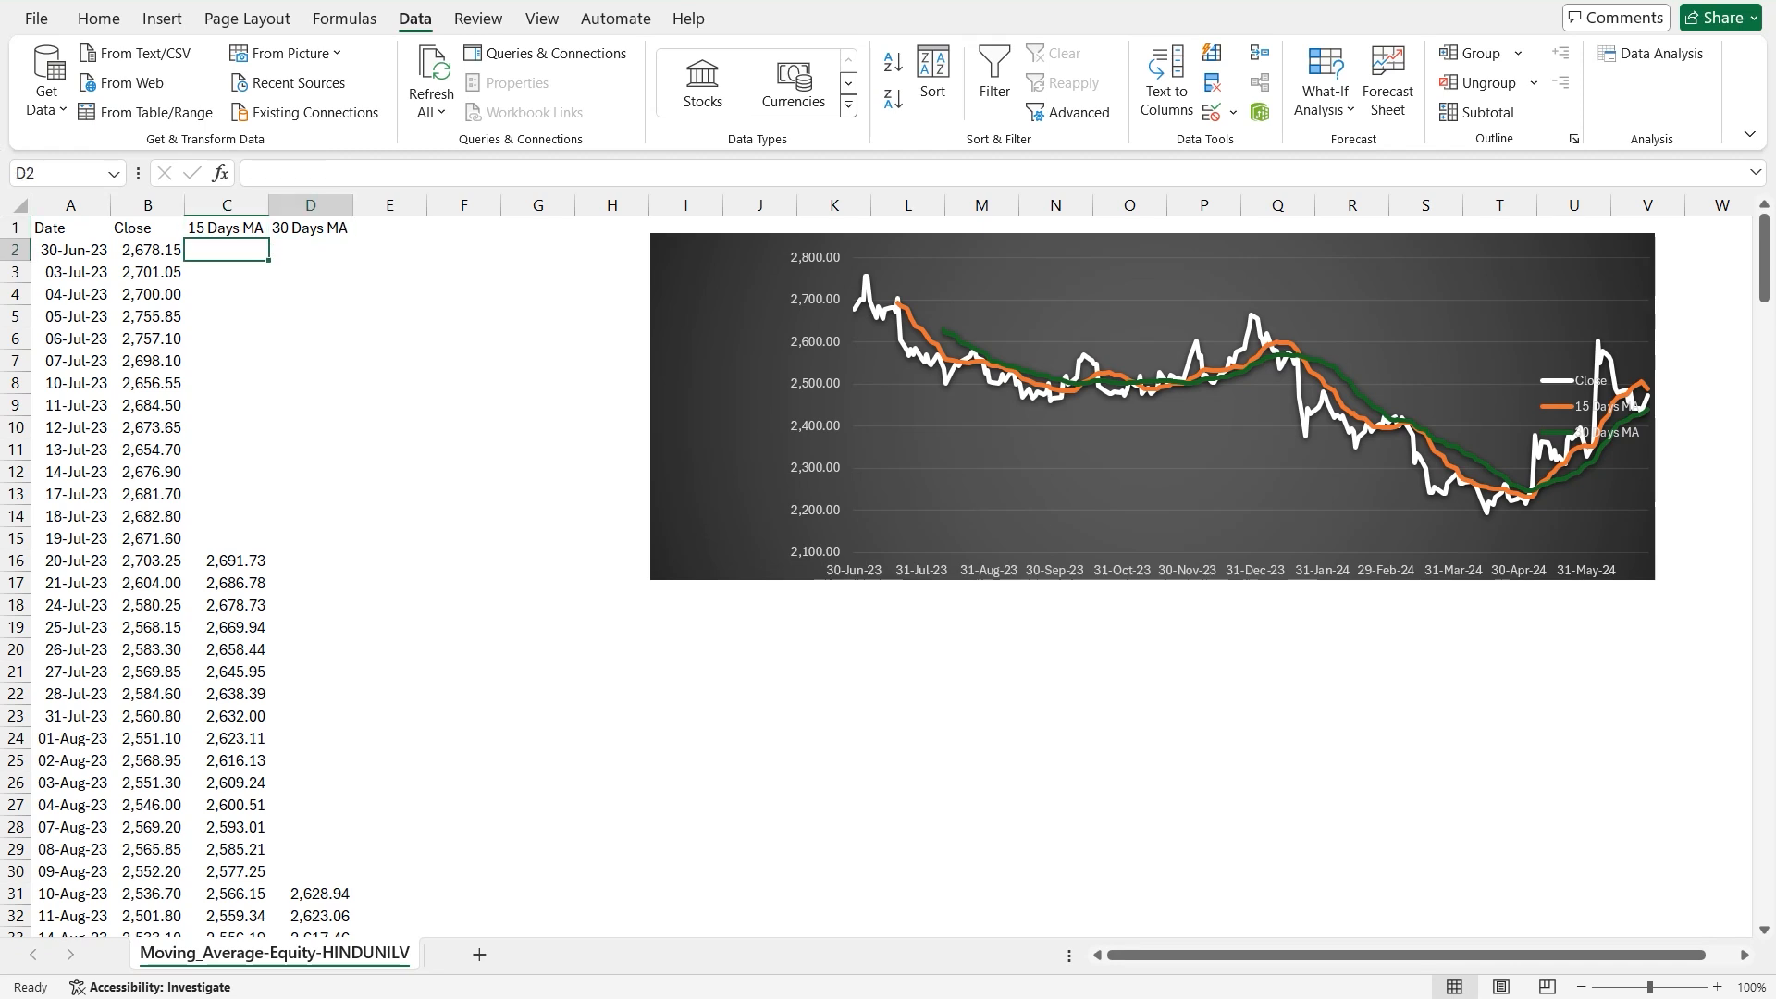
key(Down)
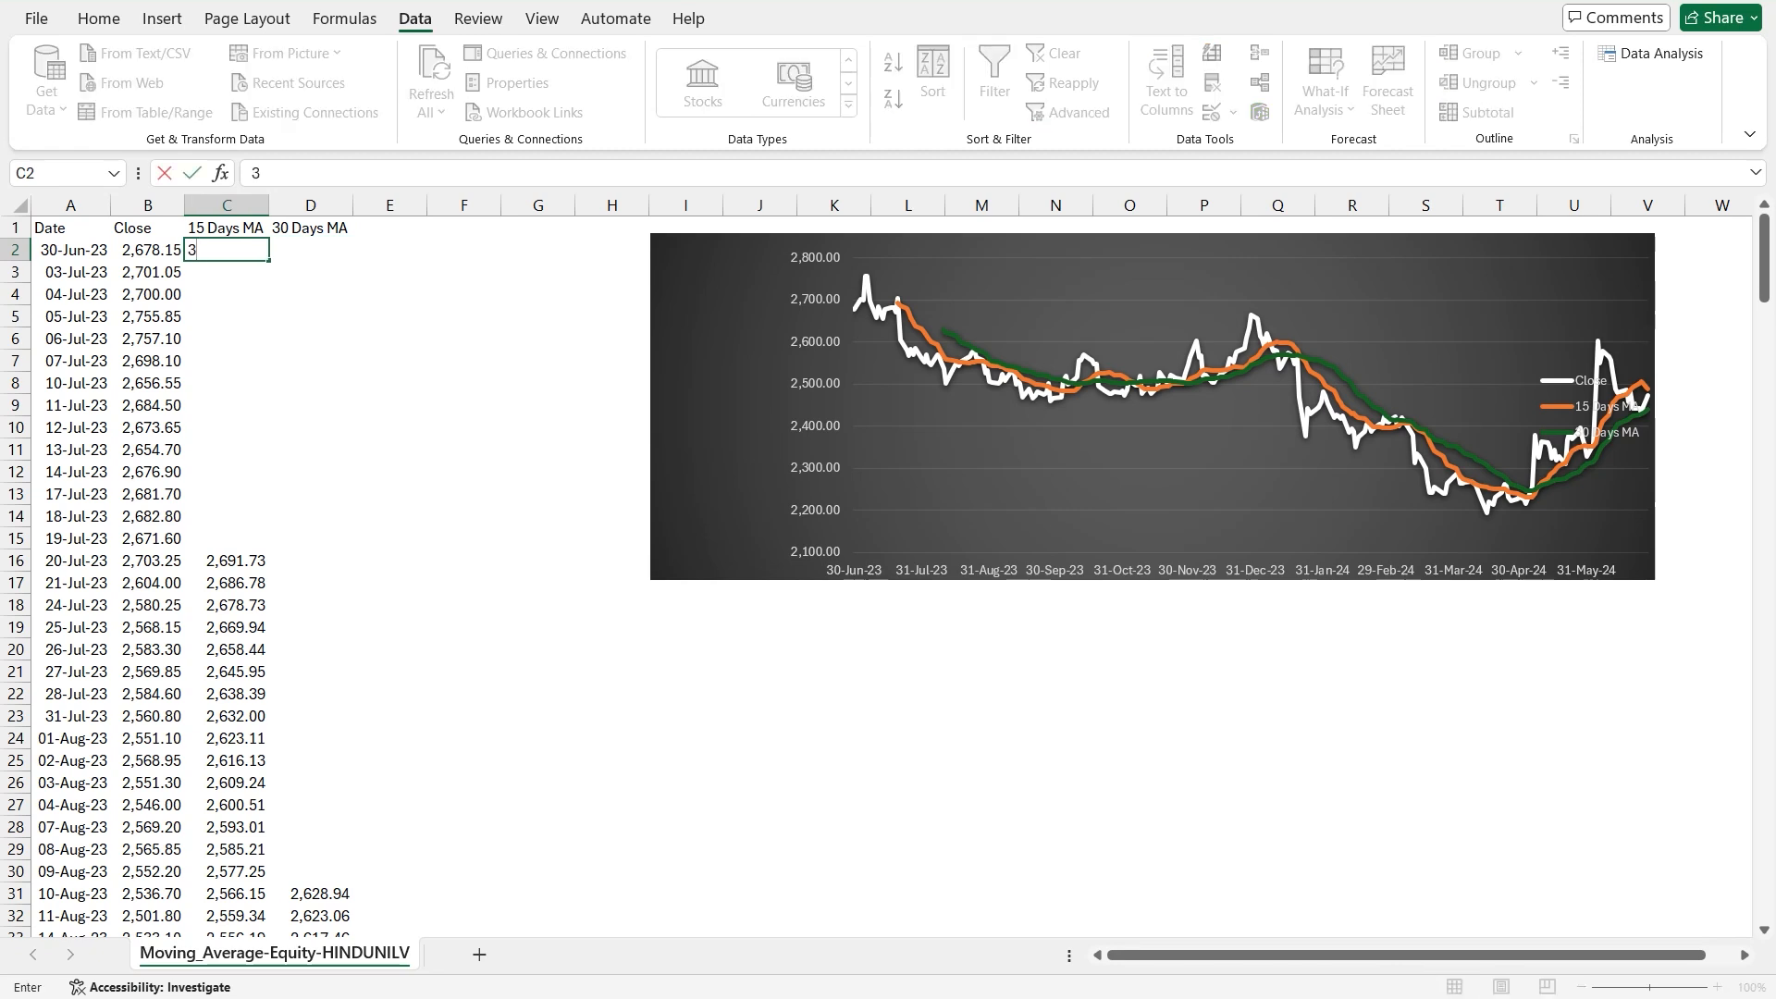
key(Num_Lock)
key(Page_Down)
key(Page_Down)
key(Page_Down)
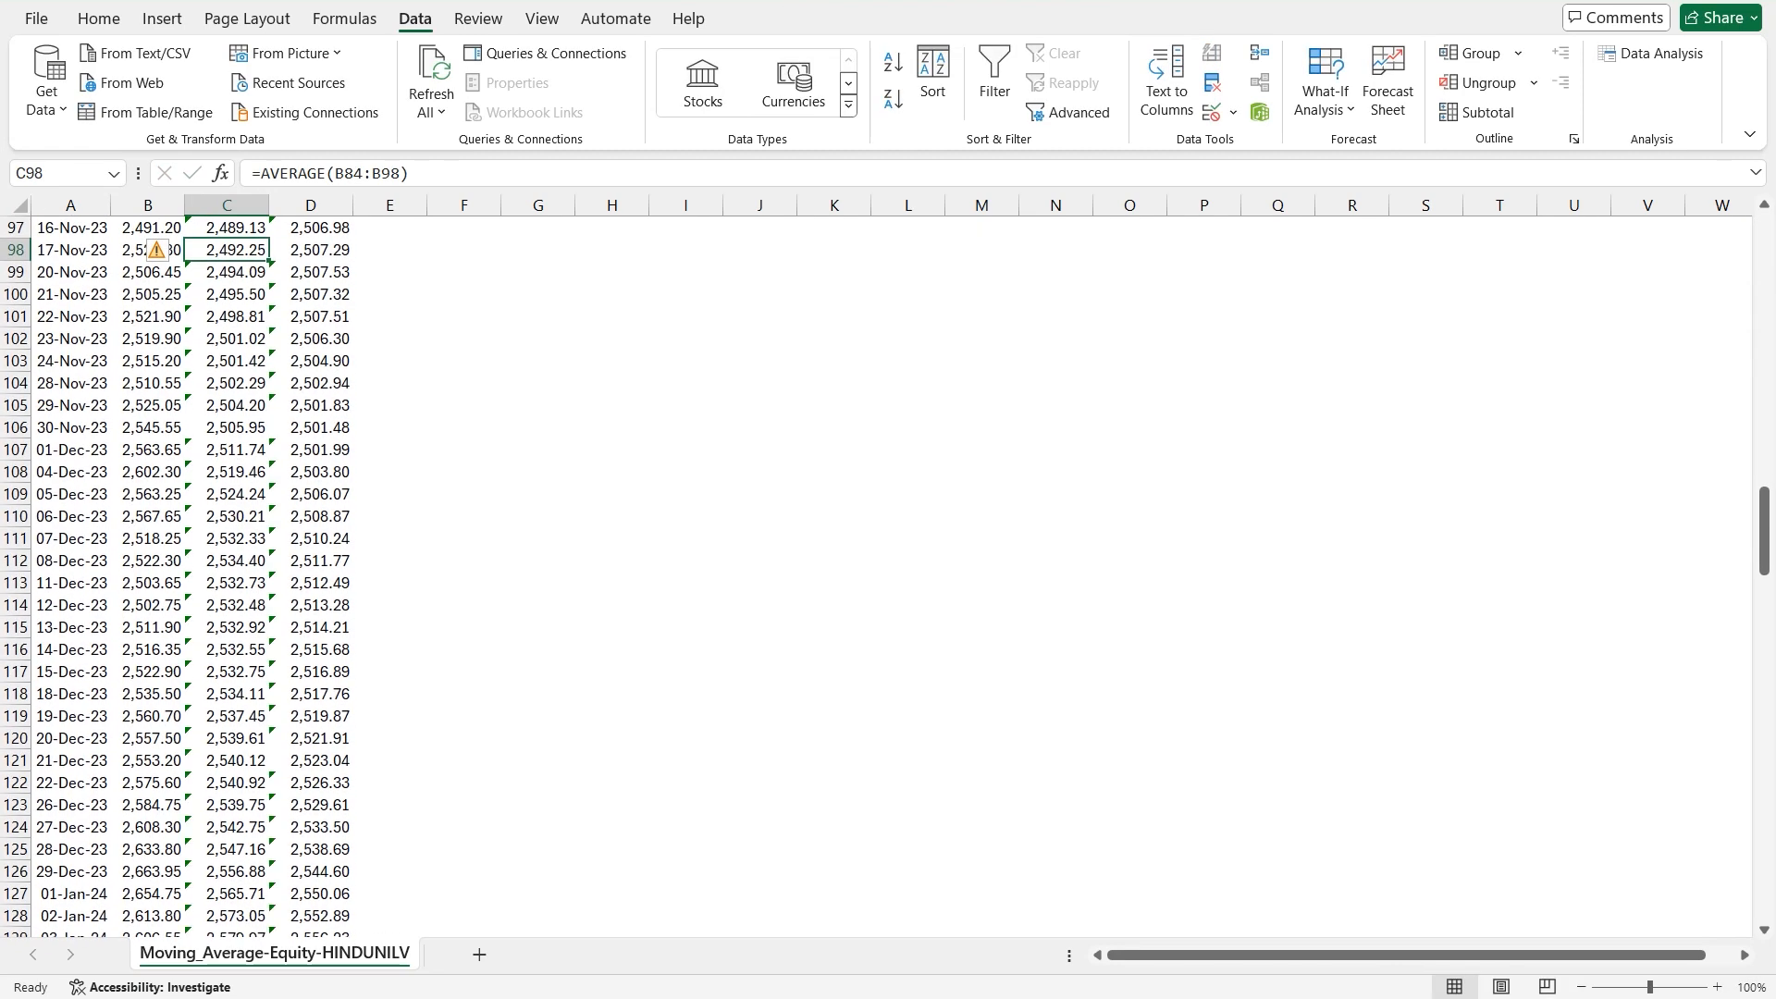
key(Right)
key(Right)
key(Down)
key(Down)
key(Down)
key(Page_Up)
key(Page_Up)
key(Page_Up)
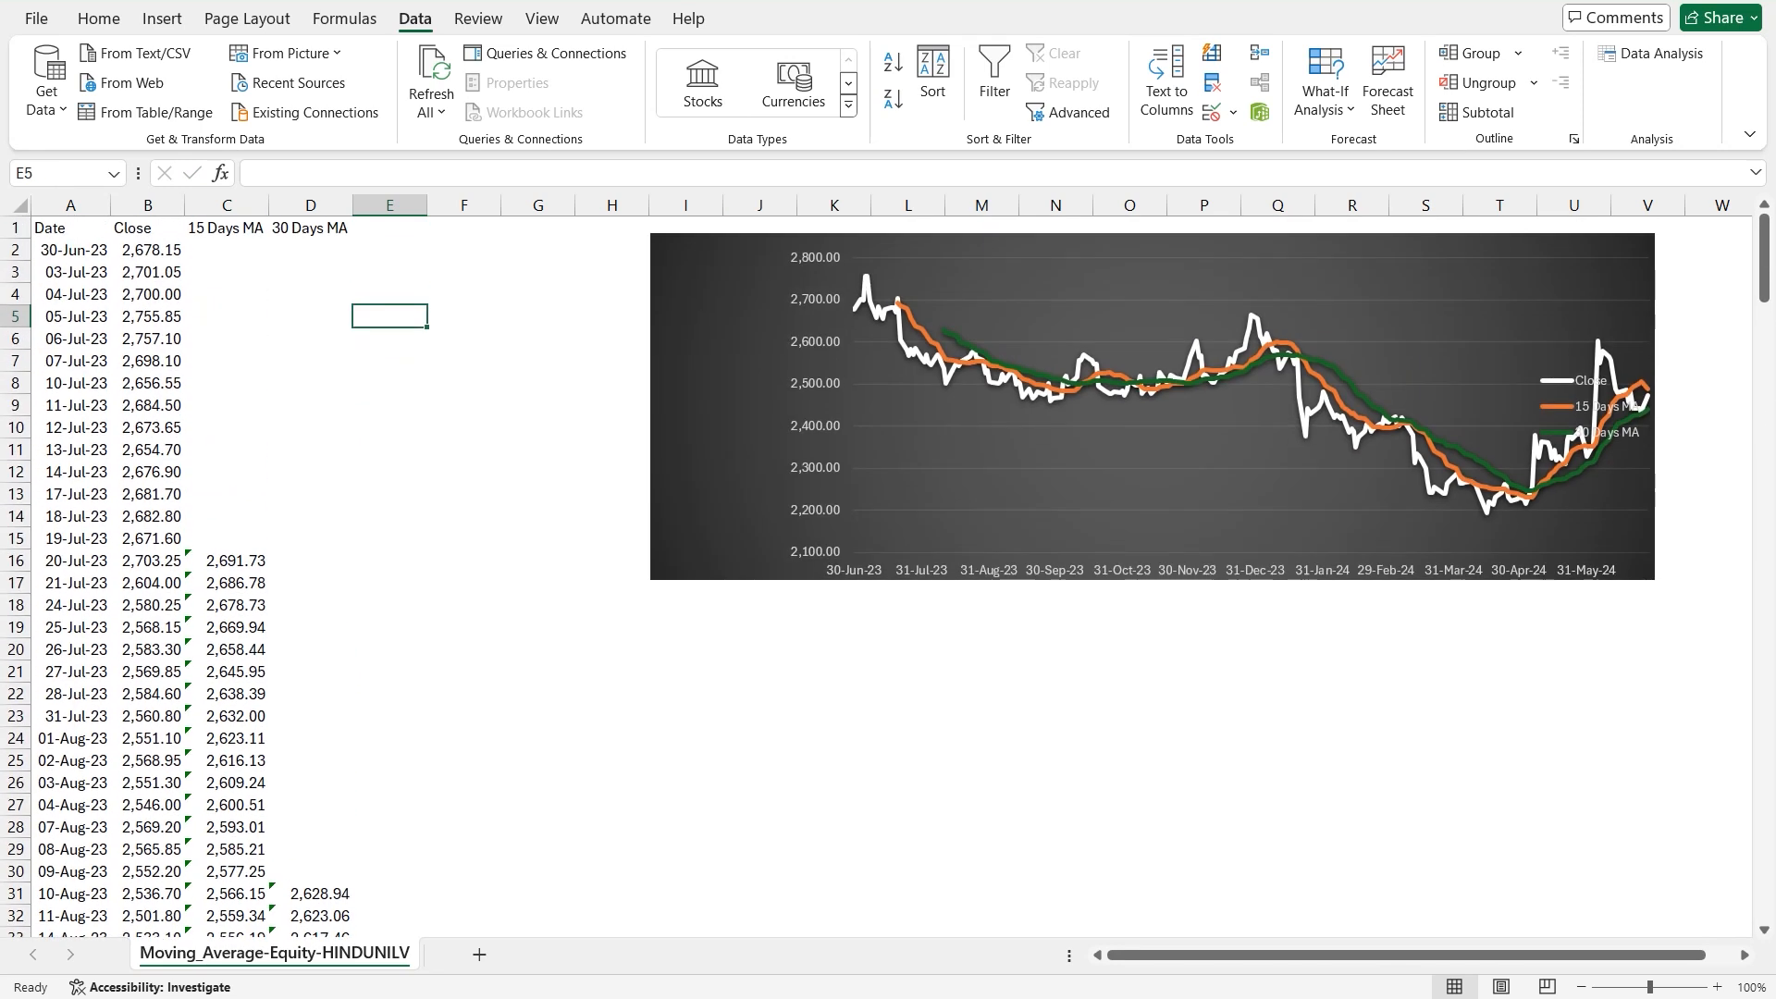
- Delete the 15 Days MA and 30 Days MA formulas in C16:D249, keeping the column headings
key(Left)
key(Left)
key(Up)
key(Up)
key(Up)
key(Up)
key(Down)
key(Down)
key(Down)
key(Down)
key(Down)
key(Down)
key(Down)
key(Down)
key(Down)
key(Down)
key(Down)
key(Down)
key(Down)
key(Down)
key(Down)
key(shift+Right)
key(ctrl+shift+Down)
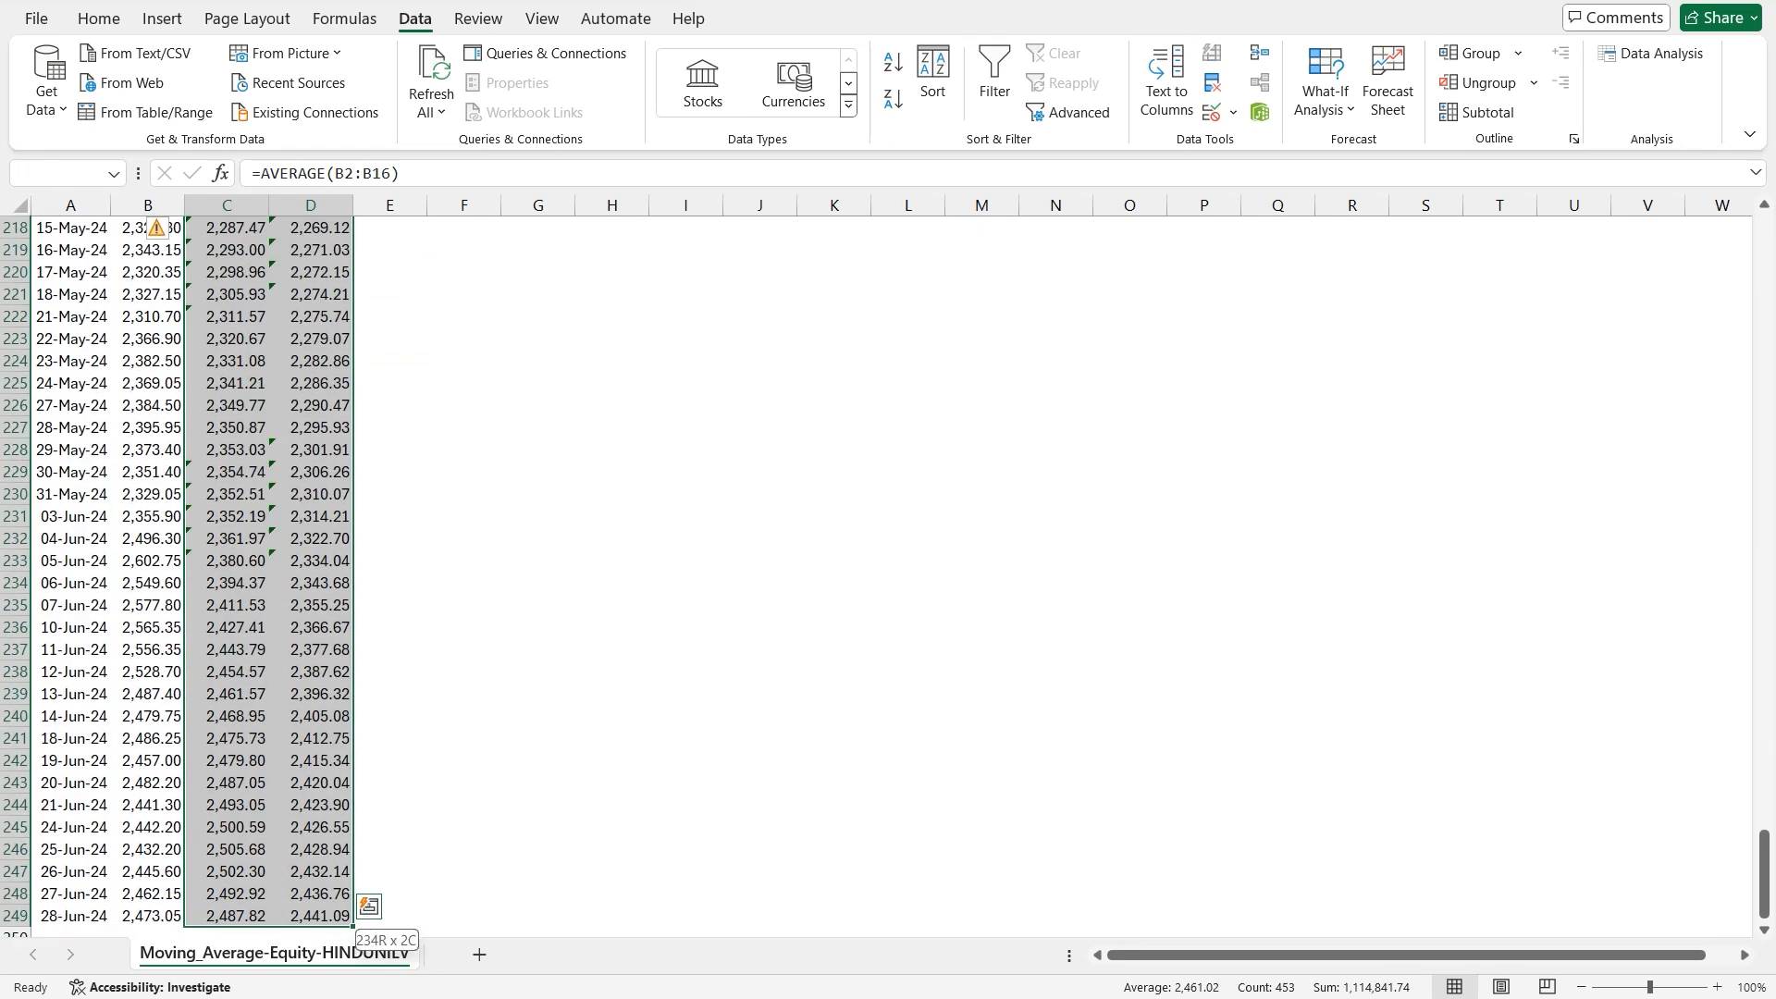
key(Delete)
key(ctrl+Up)
key(Down)
key(Down)
key(Up)
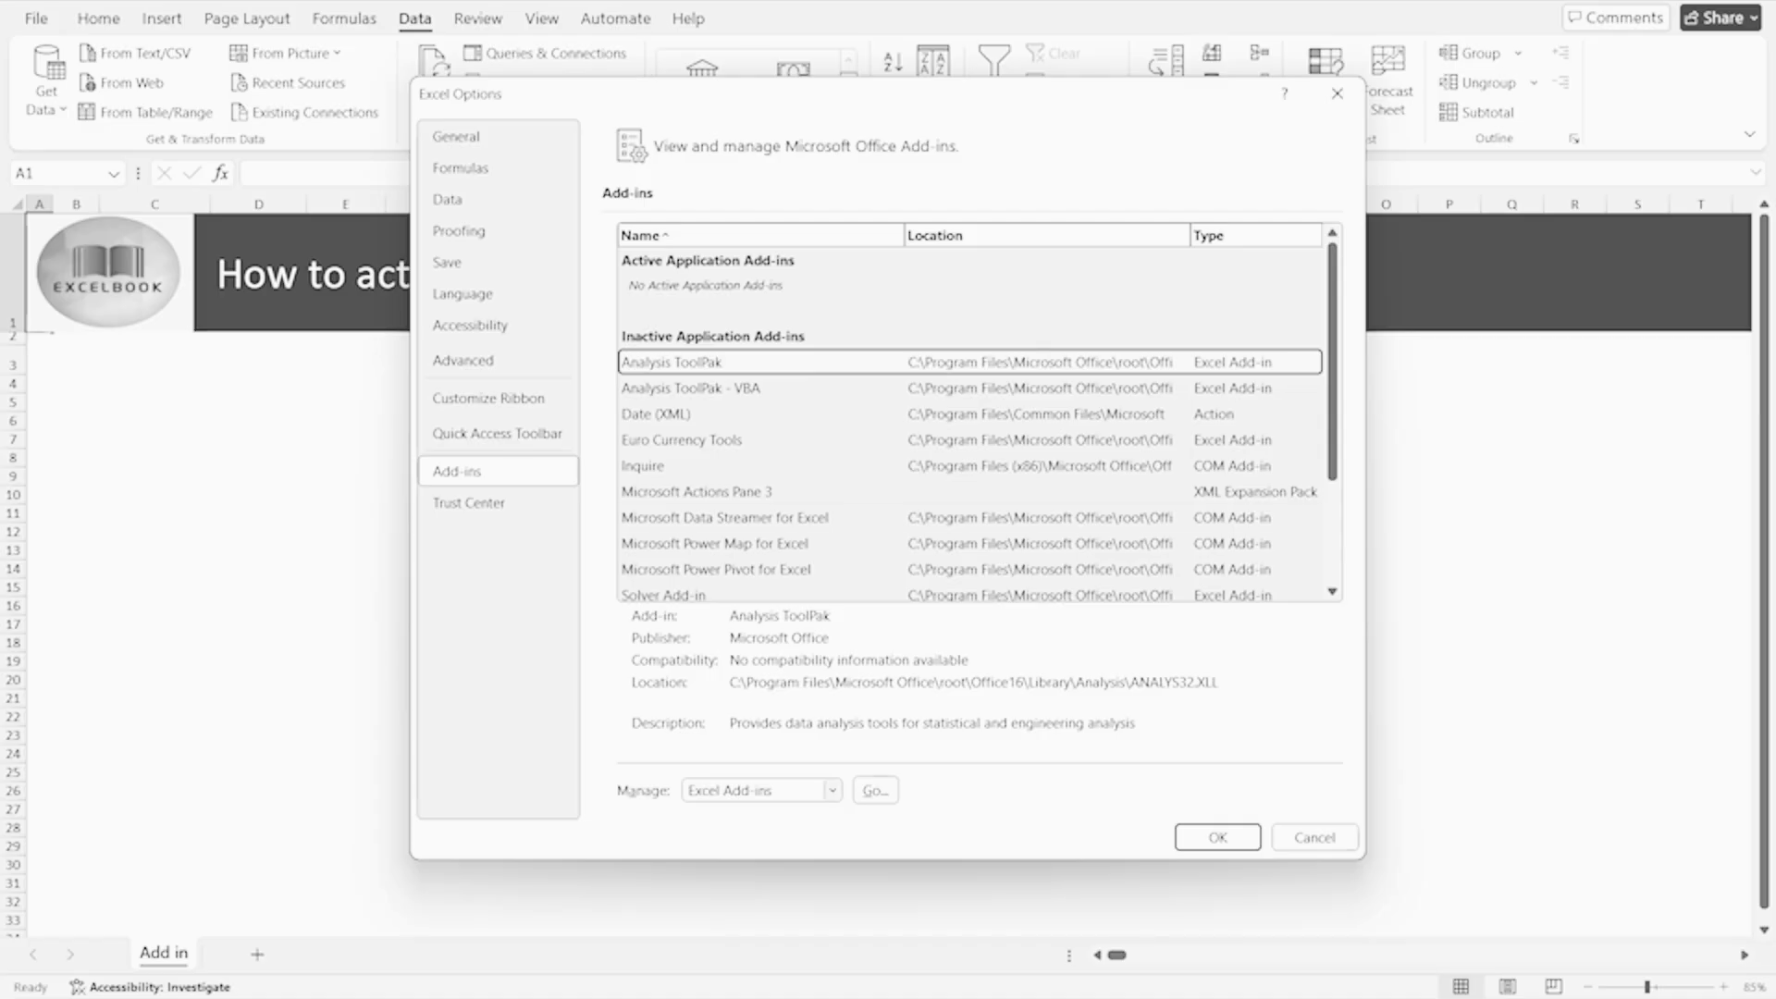
- Choose Excel Add-ins as the add-in type to manage in the Excel options
key(alt+a)
key(alt+Down)
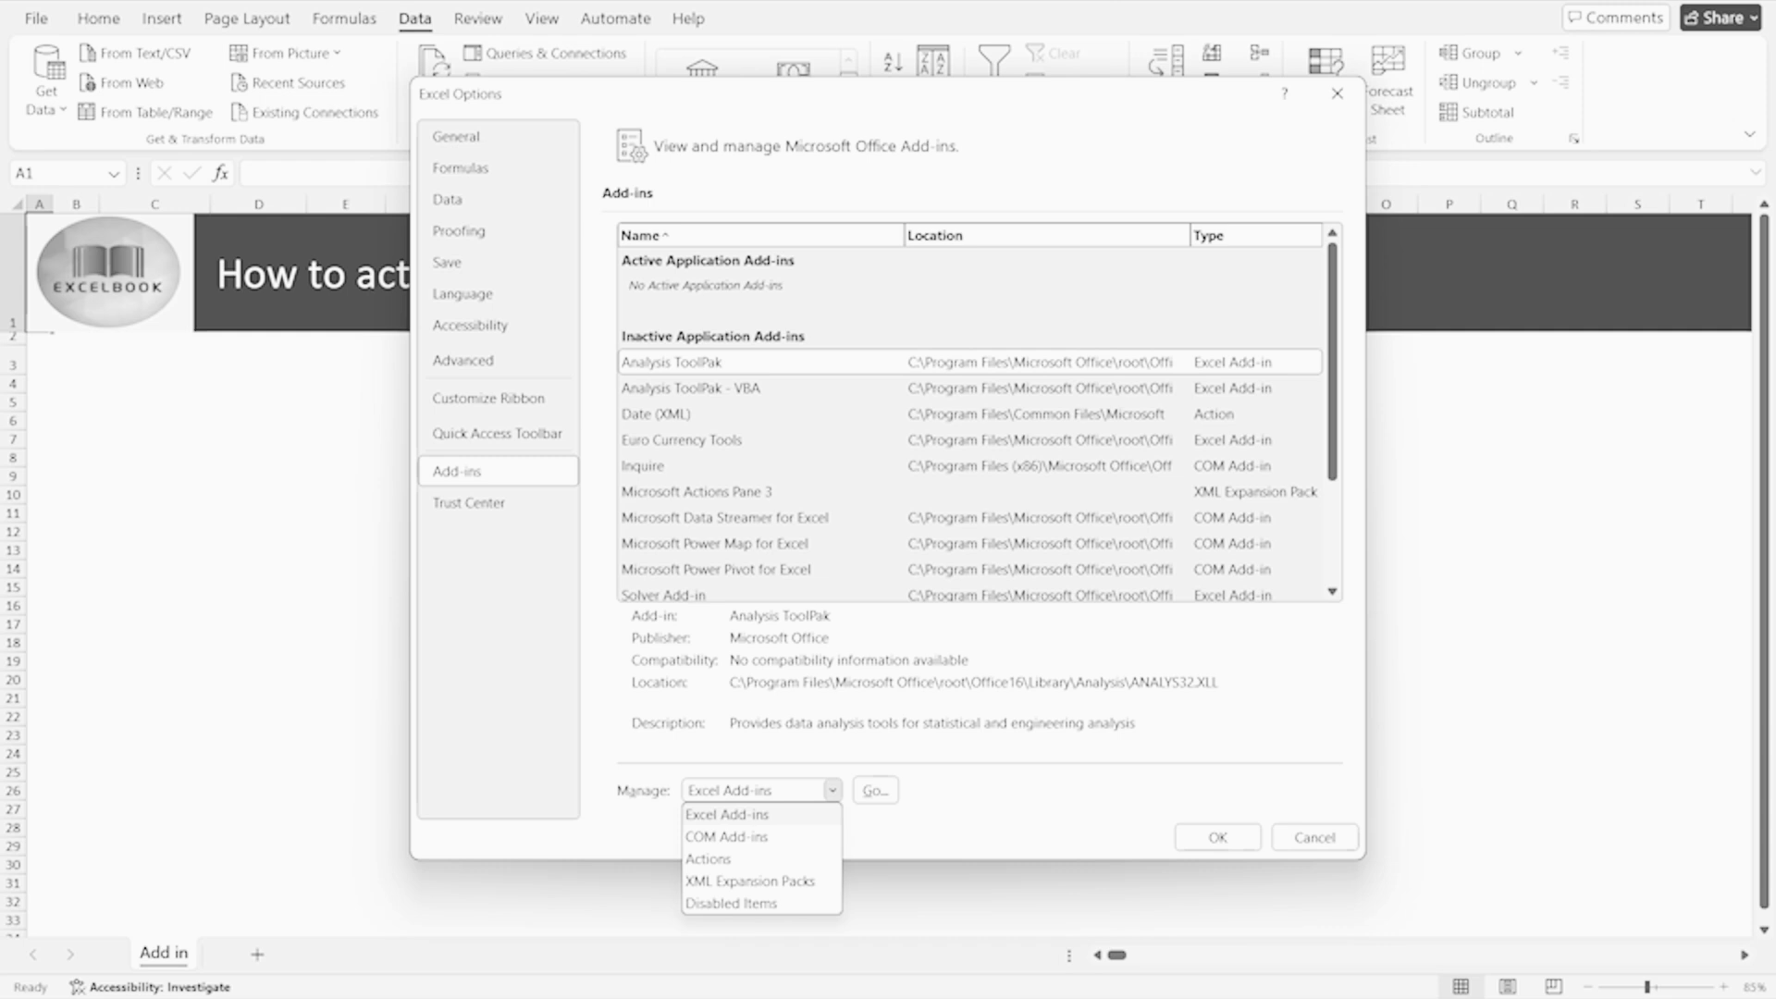
key(Return)
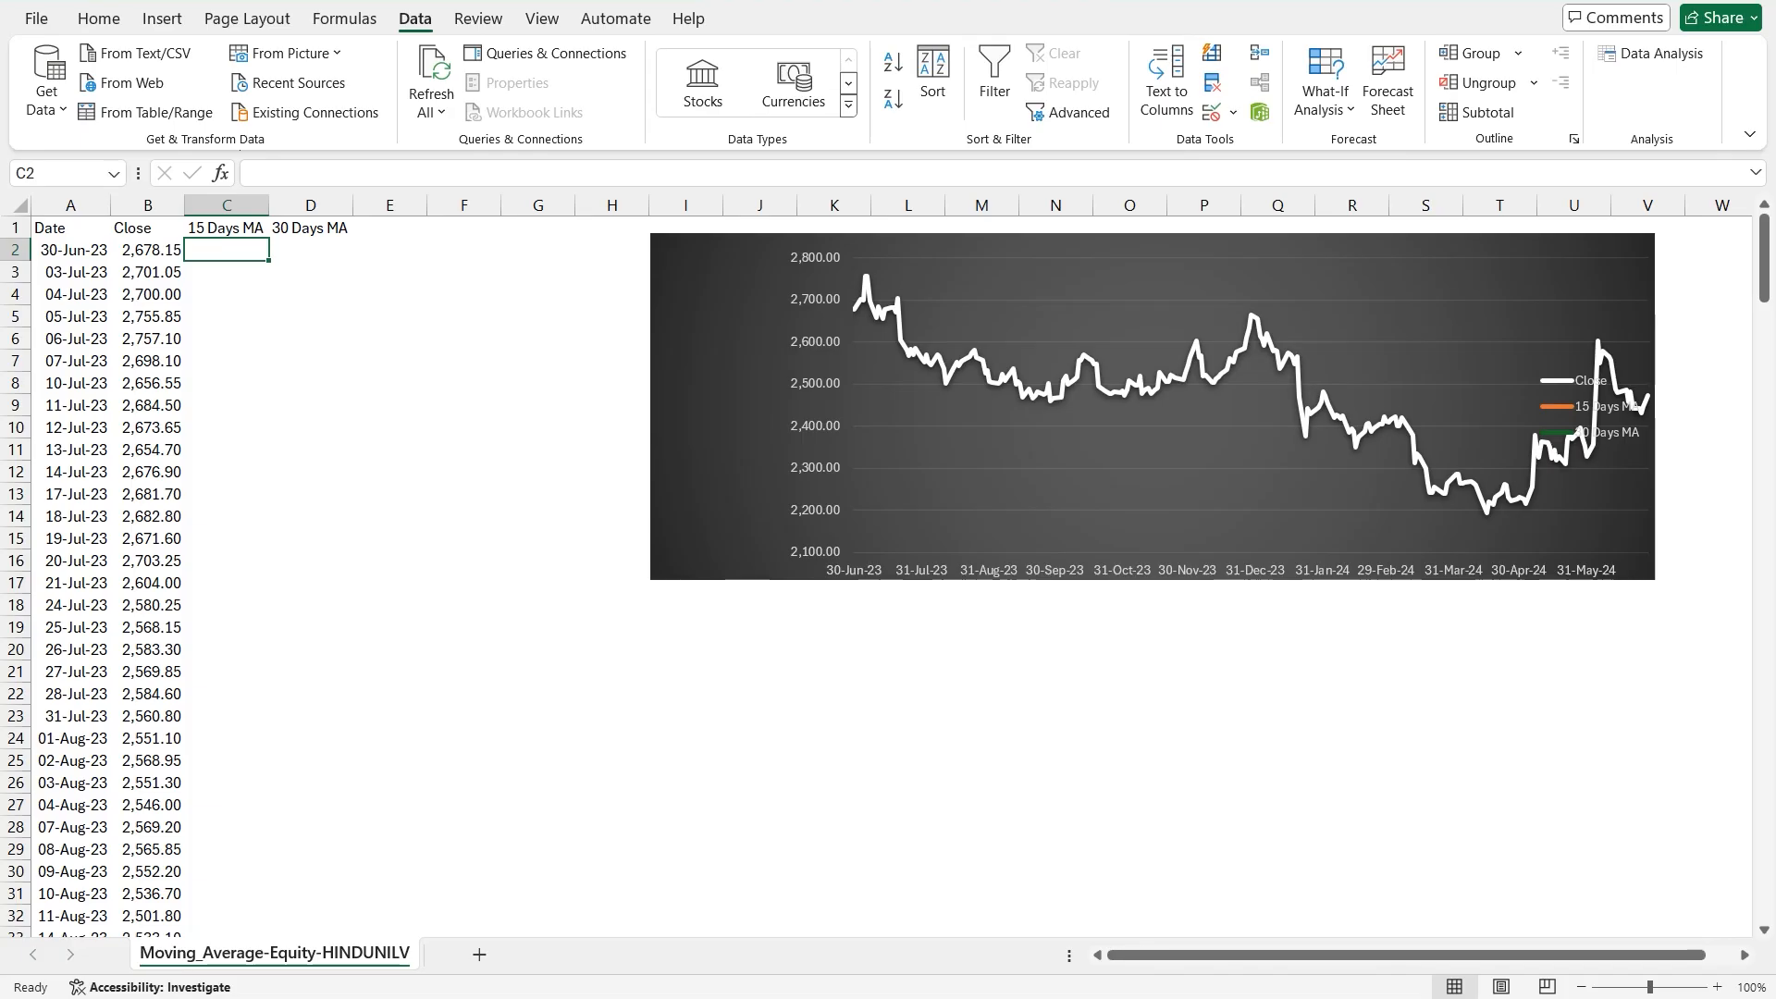
- Start a Moving Average data analysis with the closing prices B2:B249 as the input range
click(1652, 52)
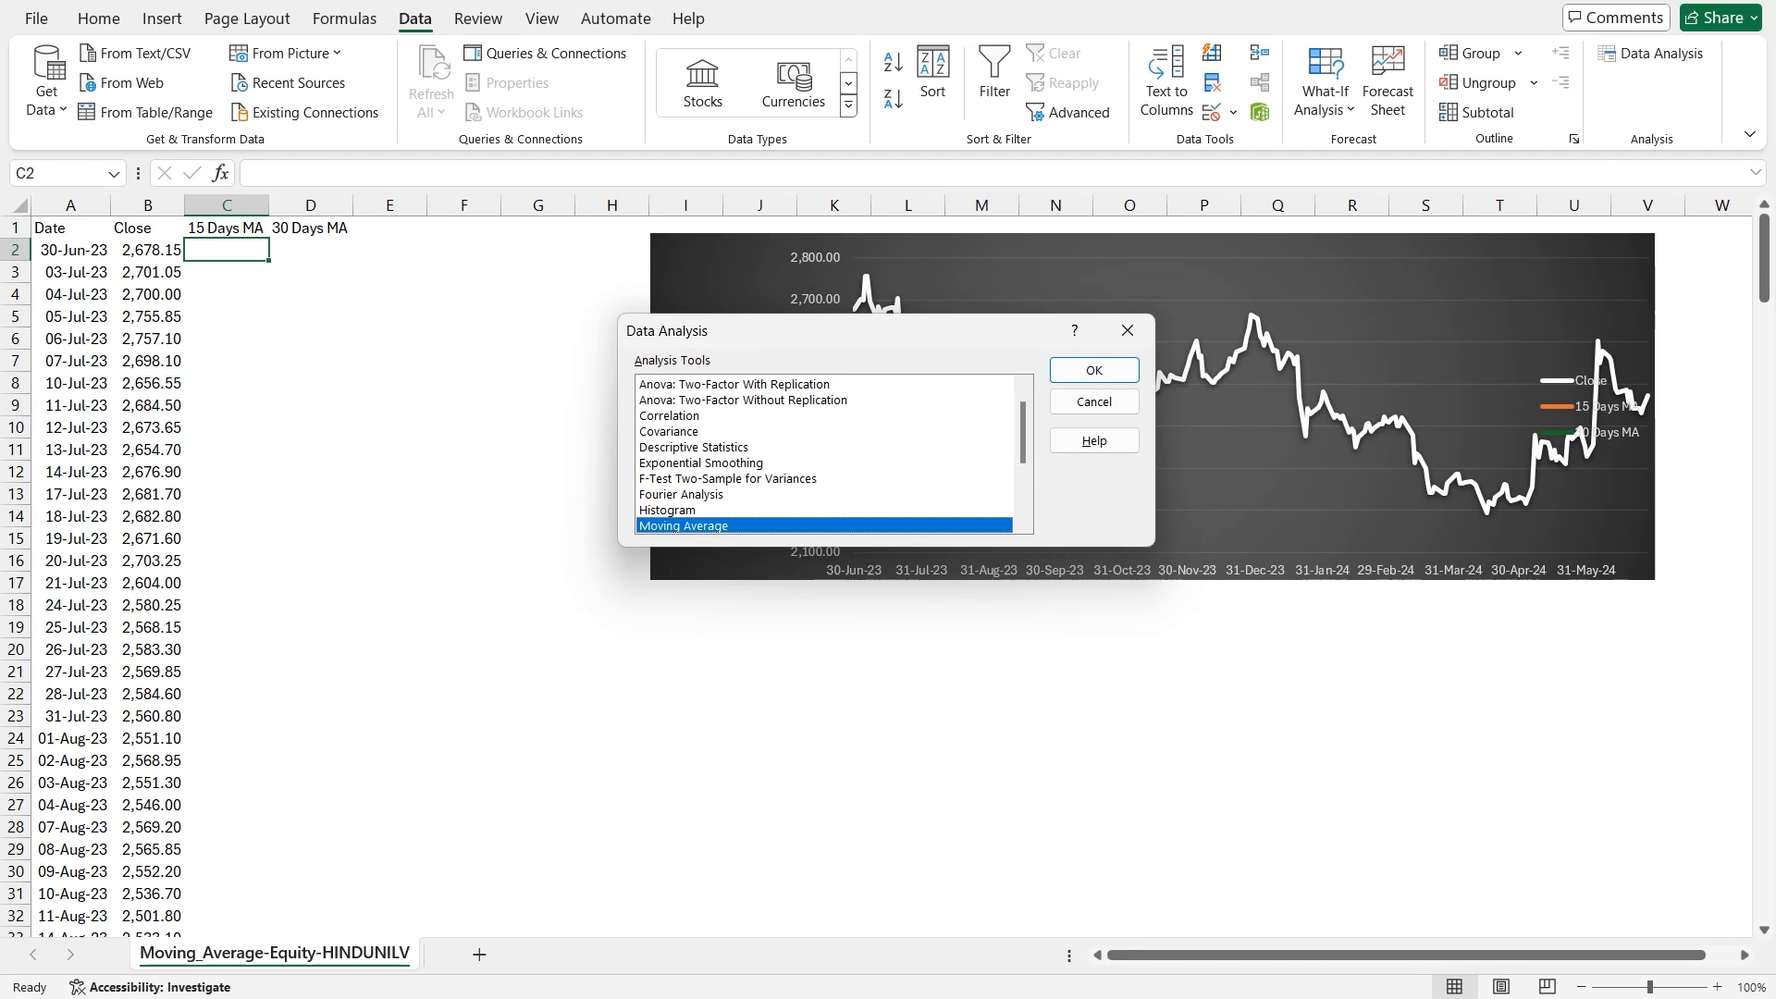
key(Return)
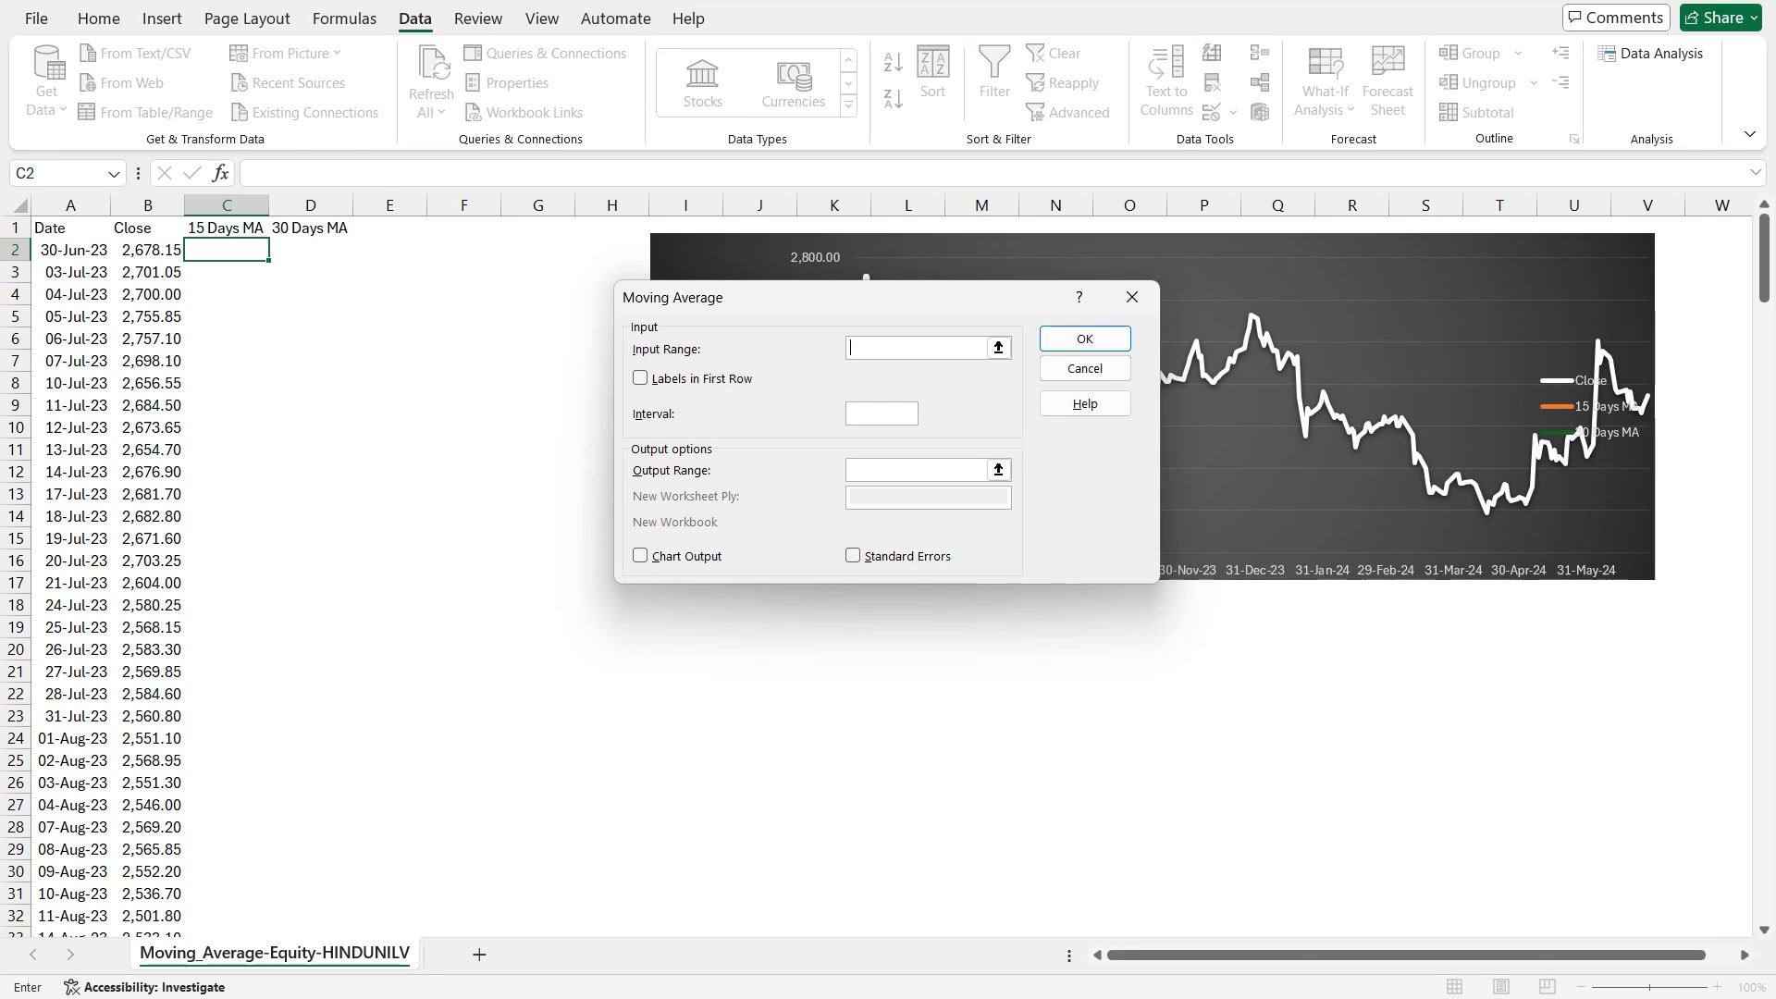
click(998, 348)
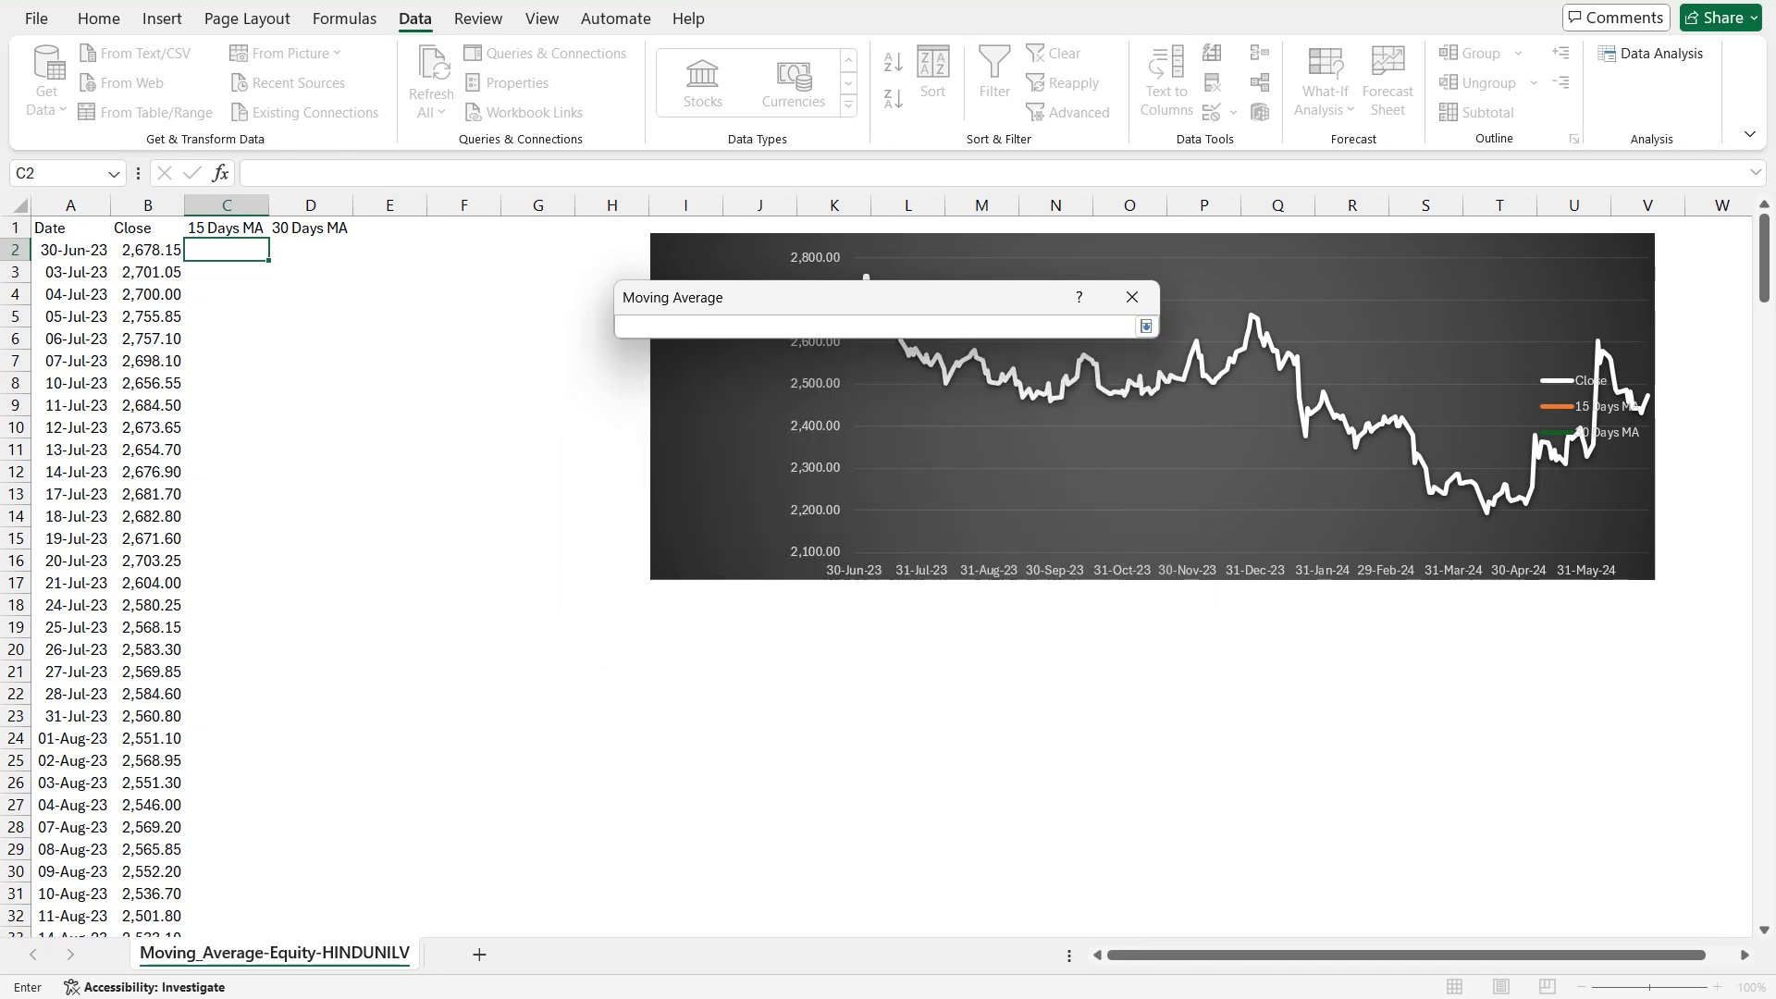
click(148, 250)
key(ctrl+shift+Down)
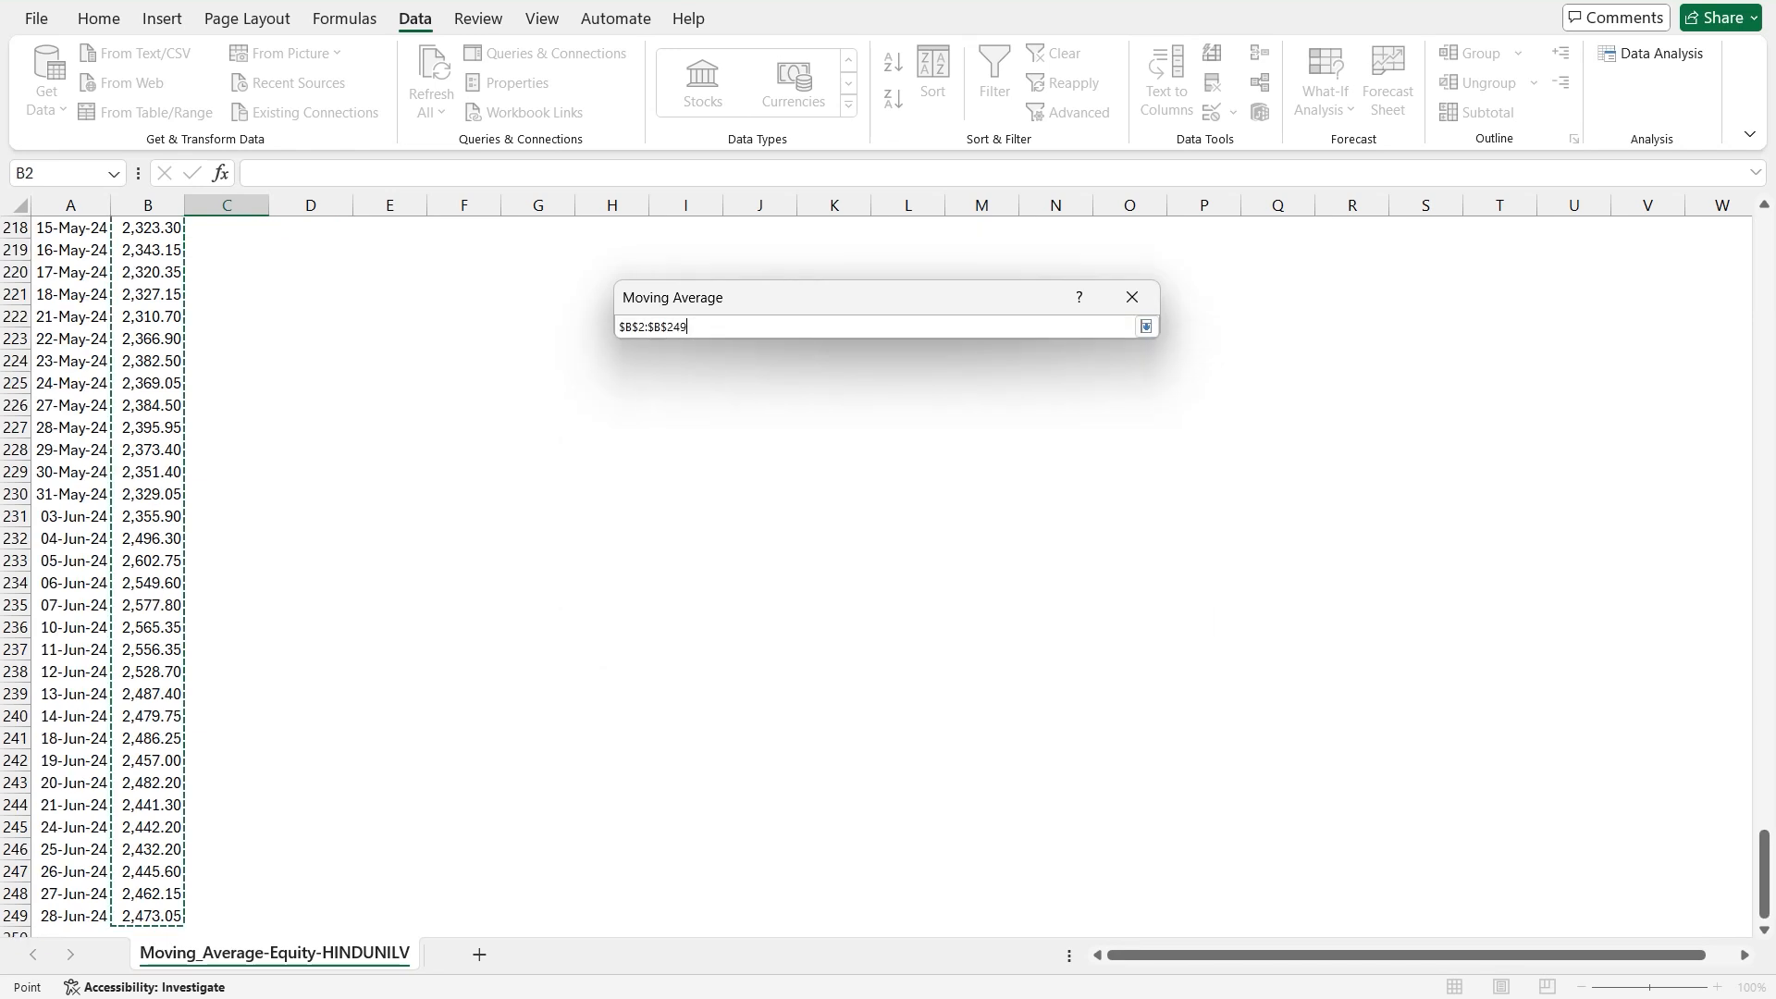
key(Return)
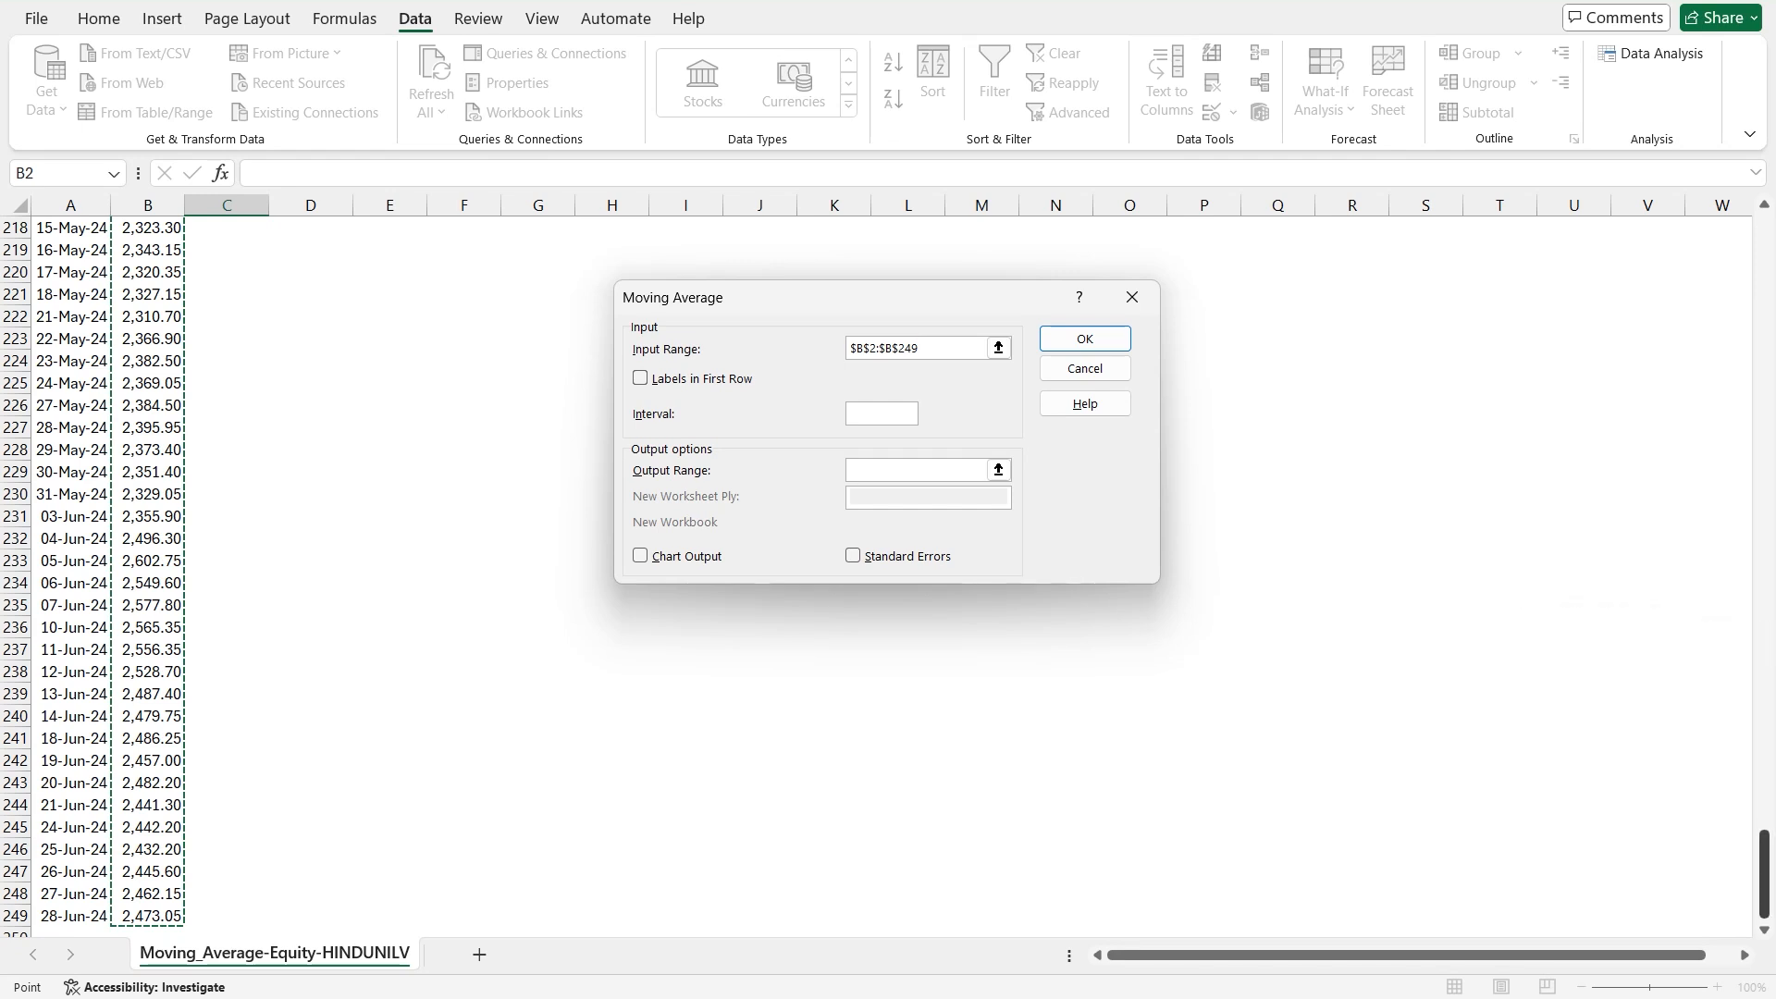
drag(1764, 872, 1764, 256)
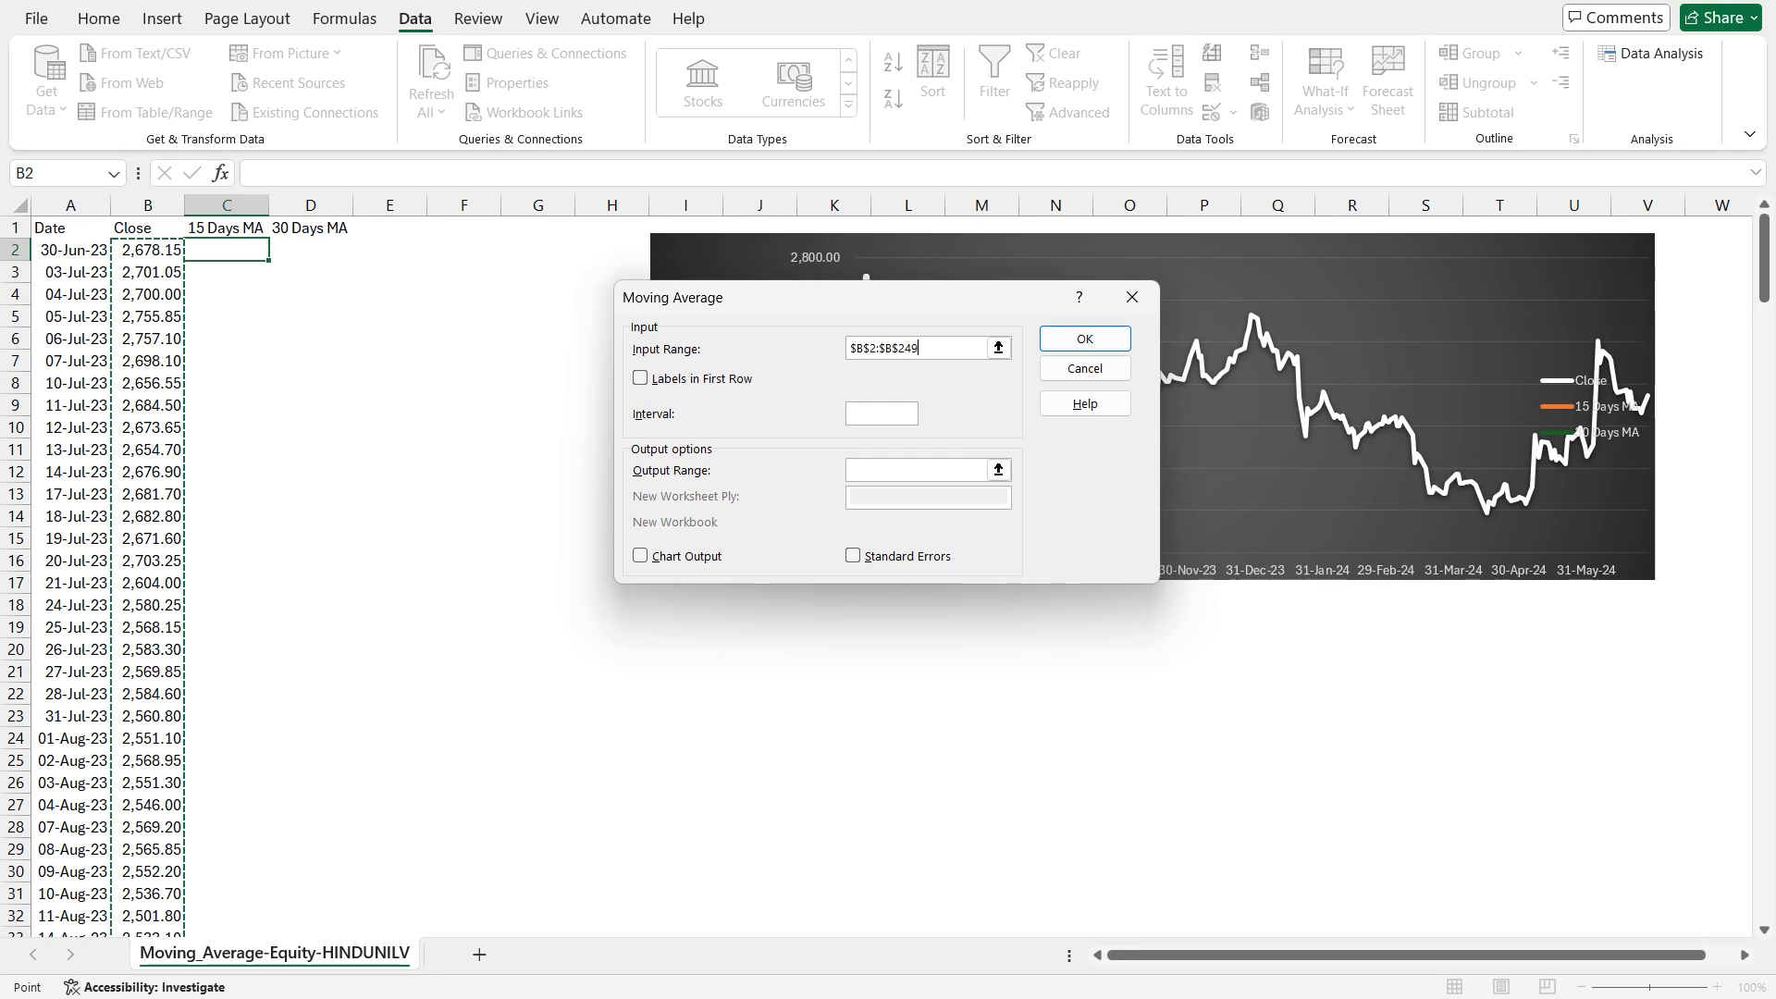
- Set the moving average interval to 15 and the output range to C2, and run the analysis
click(882, 414)
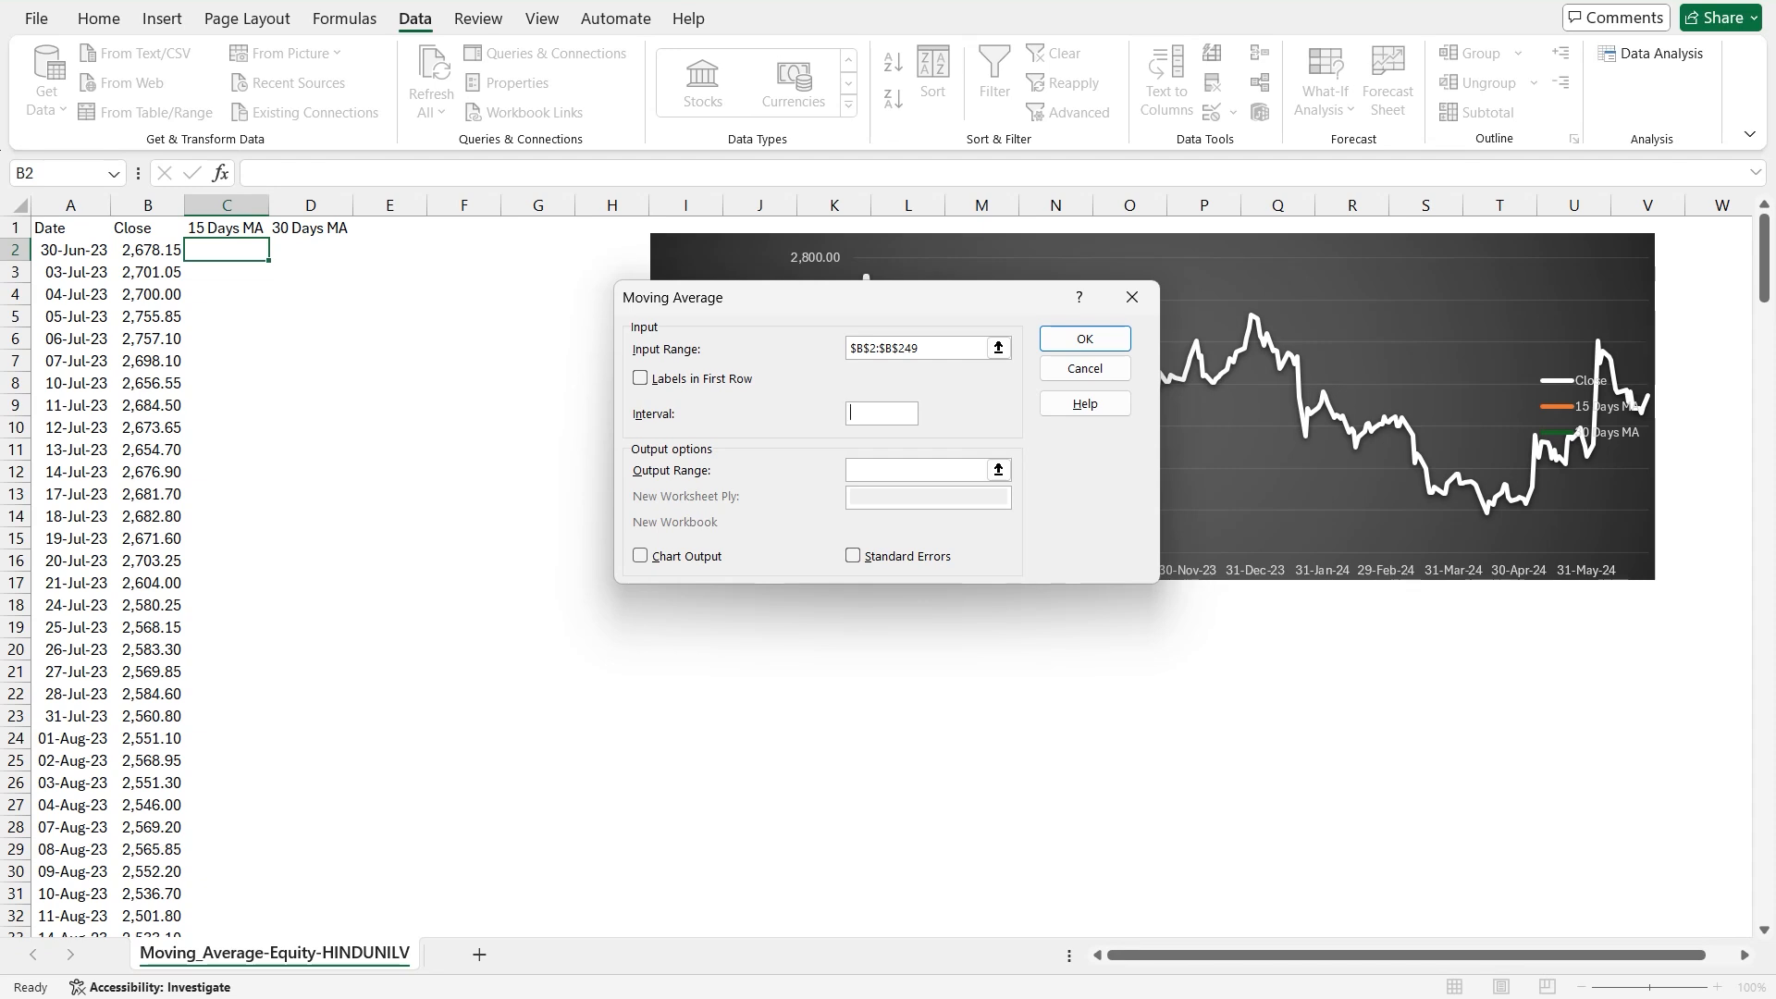
text(15)
click(998, 470)
click(227, 249)
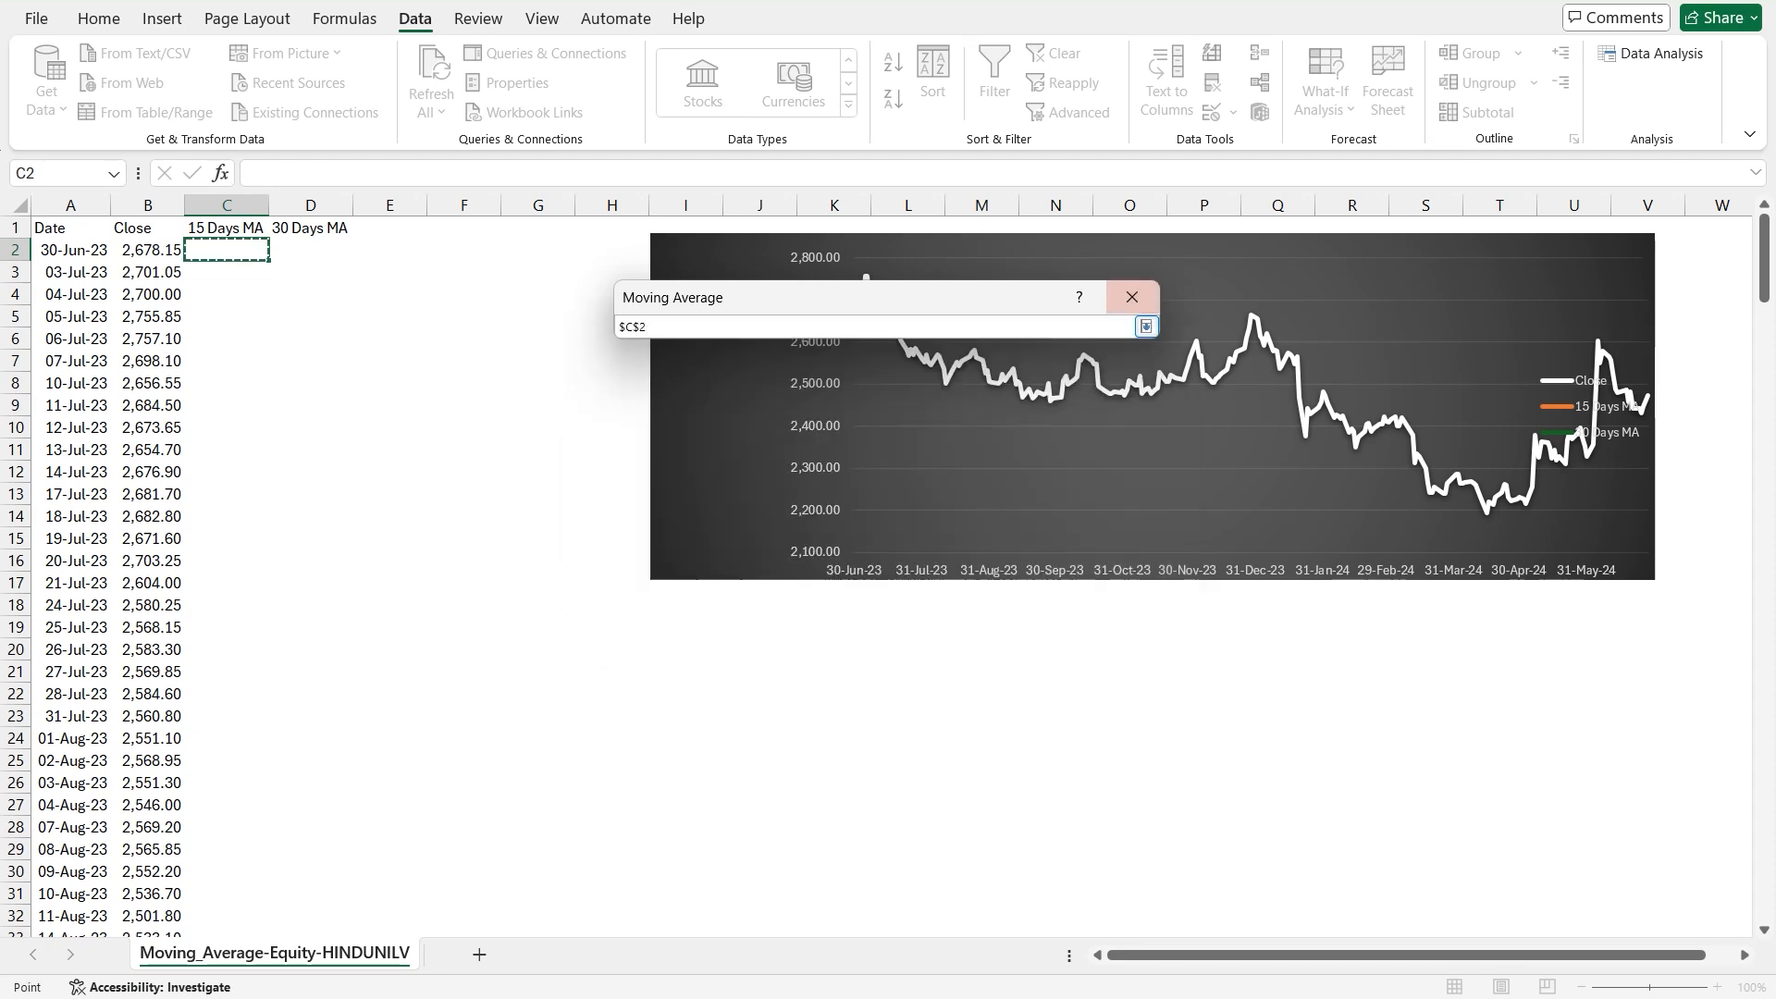
click(1132, 297)
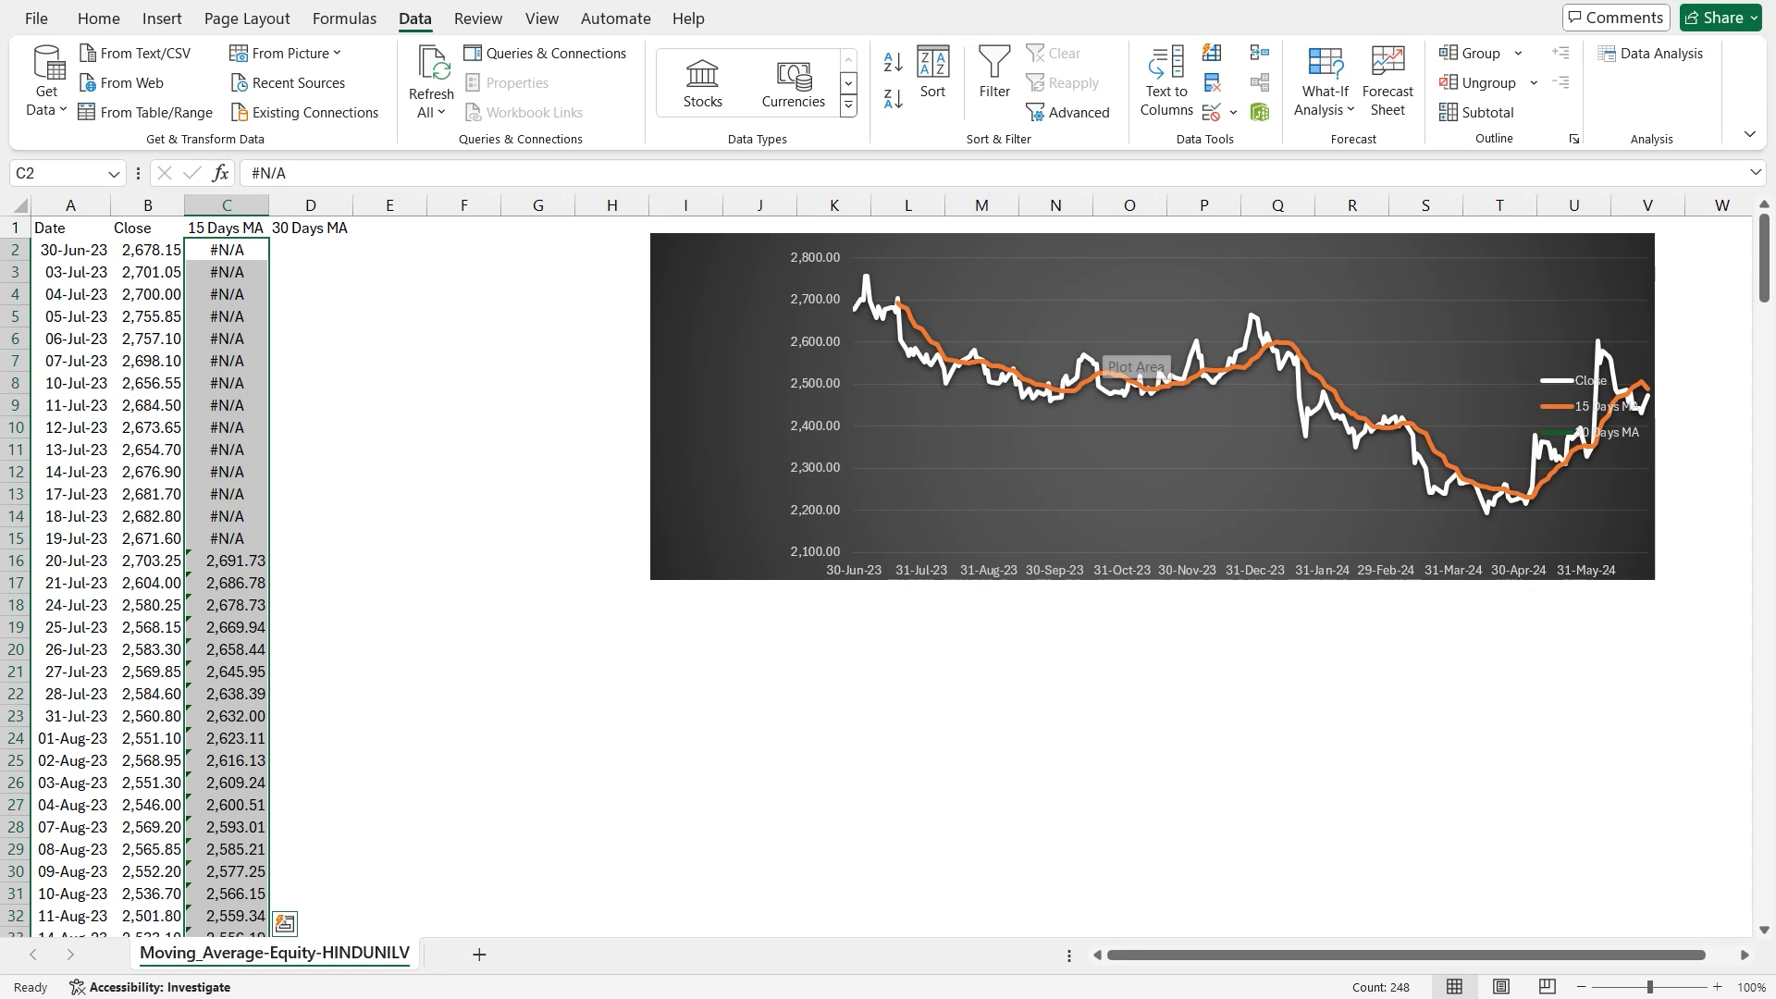
- Inspect the AVERAGE formulas generated in the 15 Days MA column, from C16 to C21
click(227, 561)
key(Down)
key(Down)
key(Down)
key(Down)
key(Down)
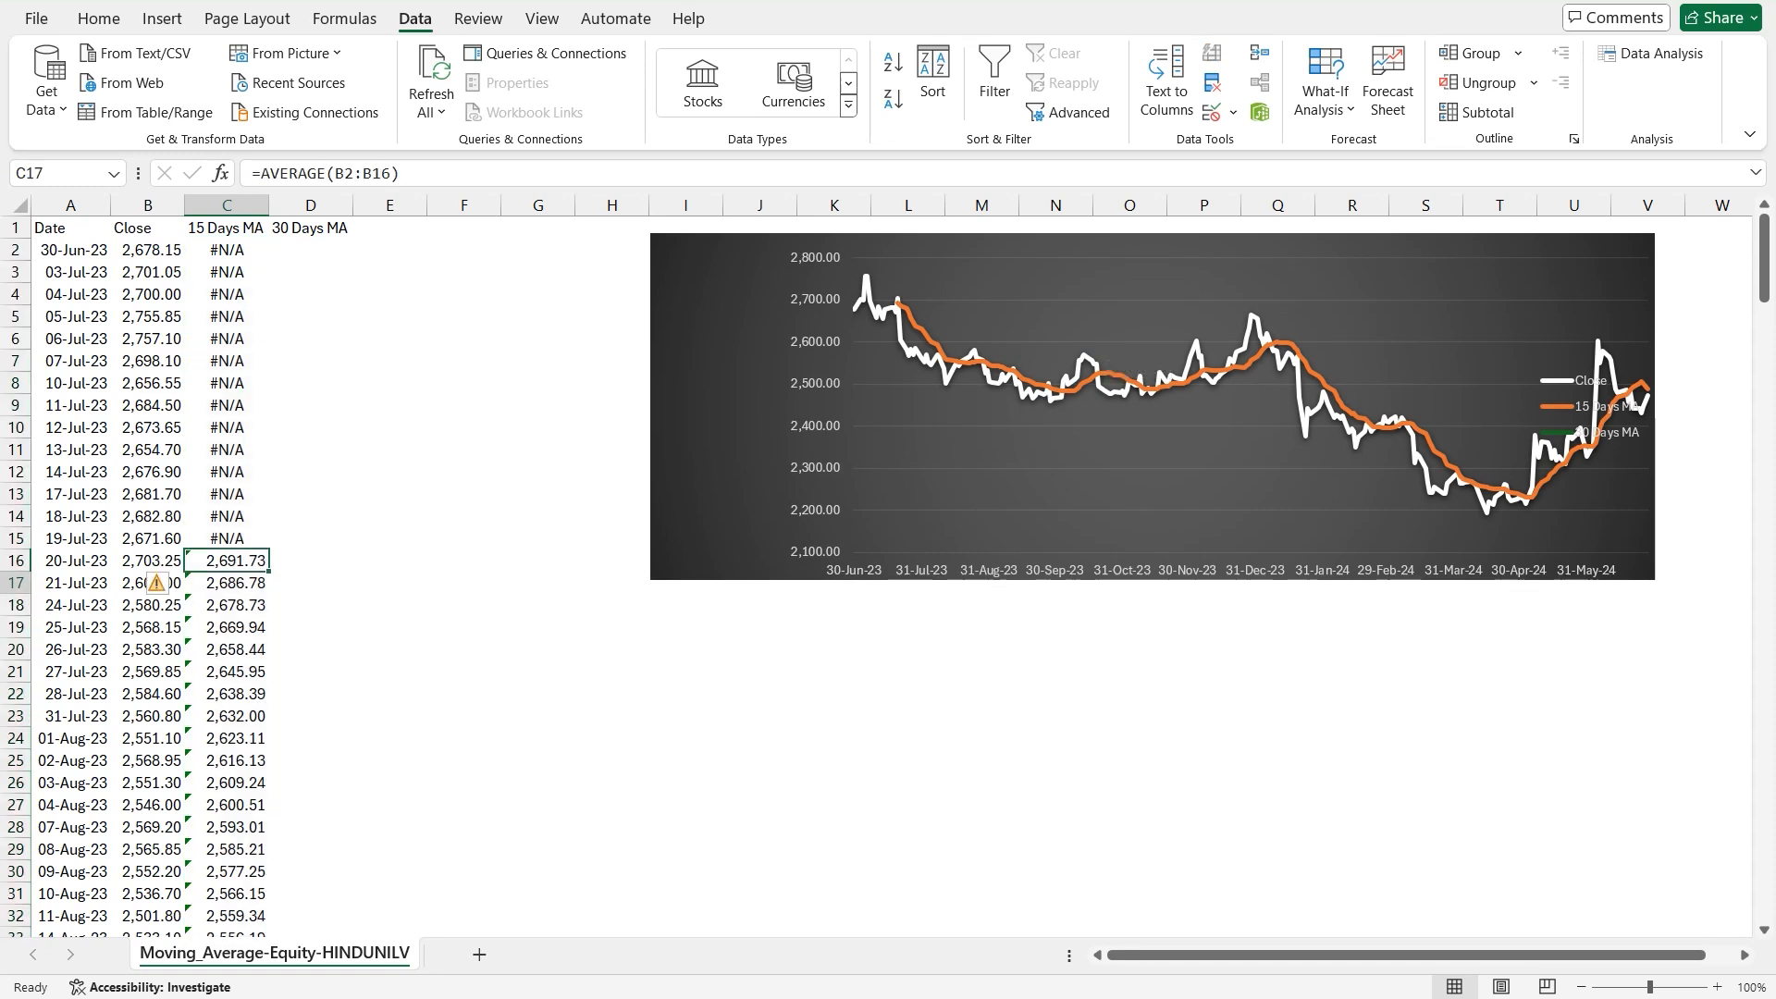
key(Up)
key(Up)
key(Up)
key(Up)
key(Up)
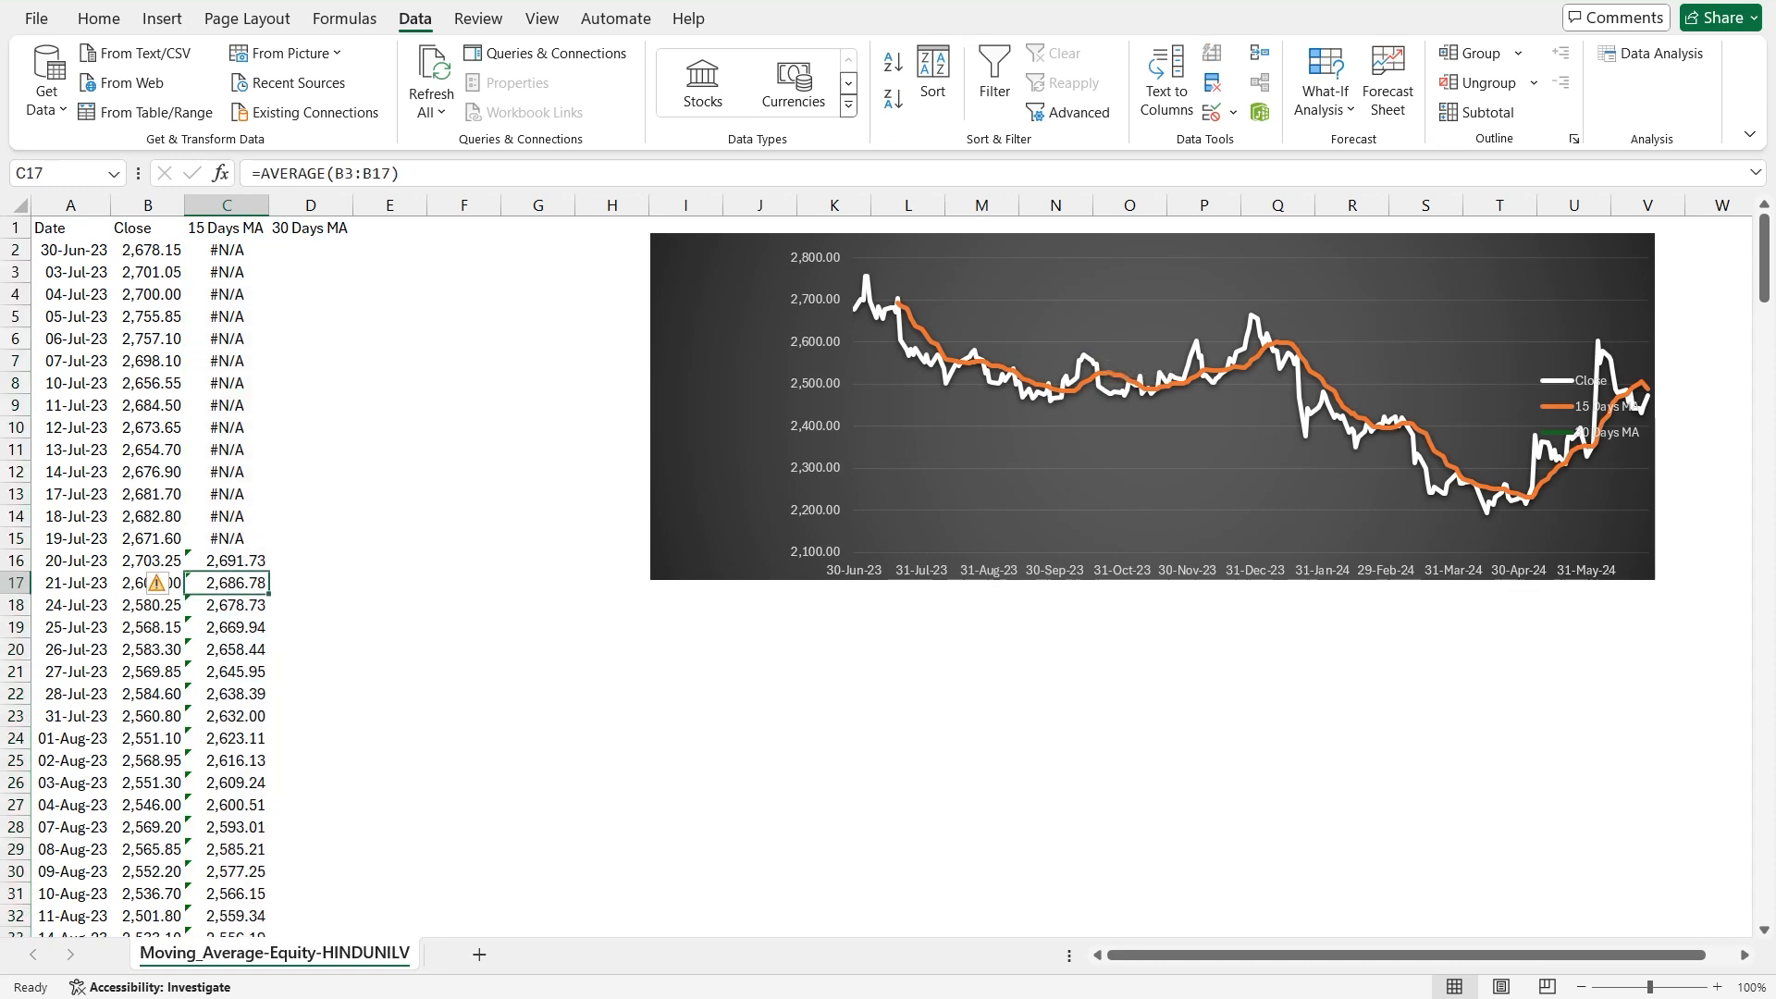
click(465, 605)
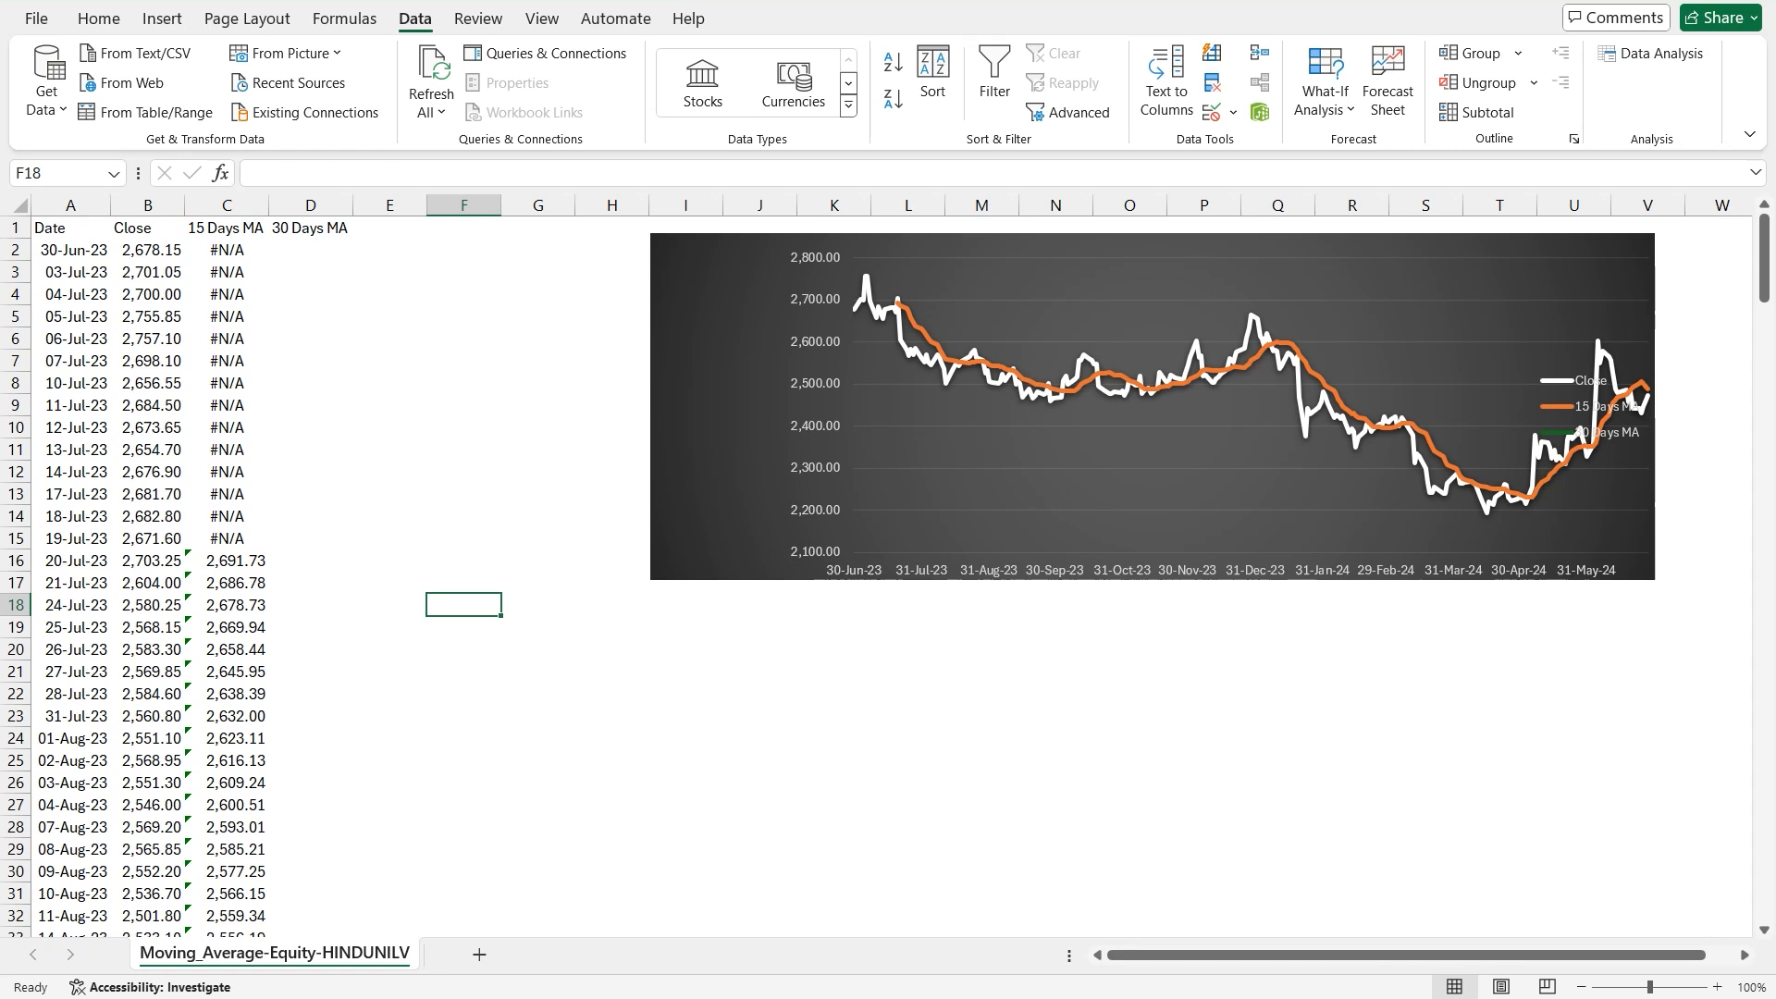
key(Left)
key(Left)
key(Up)
key(Left)
key(Up)
key(shift+Down)
key(shift+Down)
key(shift+Down)
key(shift+Down)
key(shift+Down)
key(shift+Down)
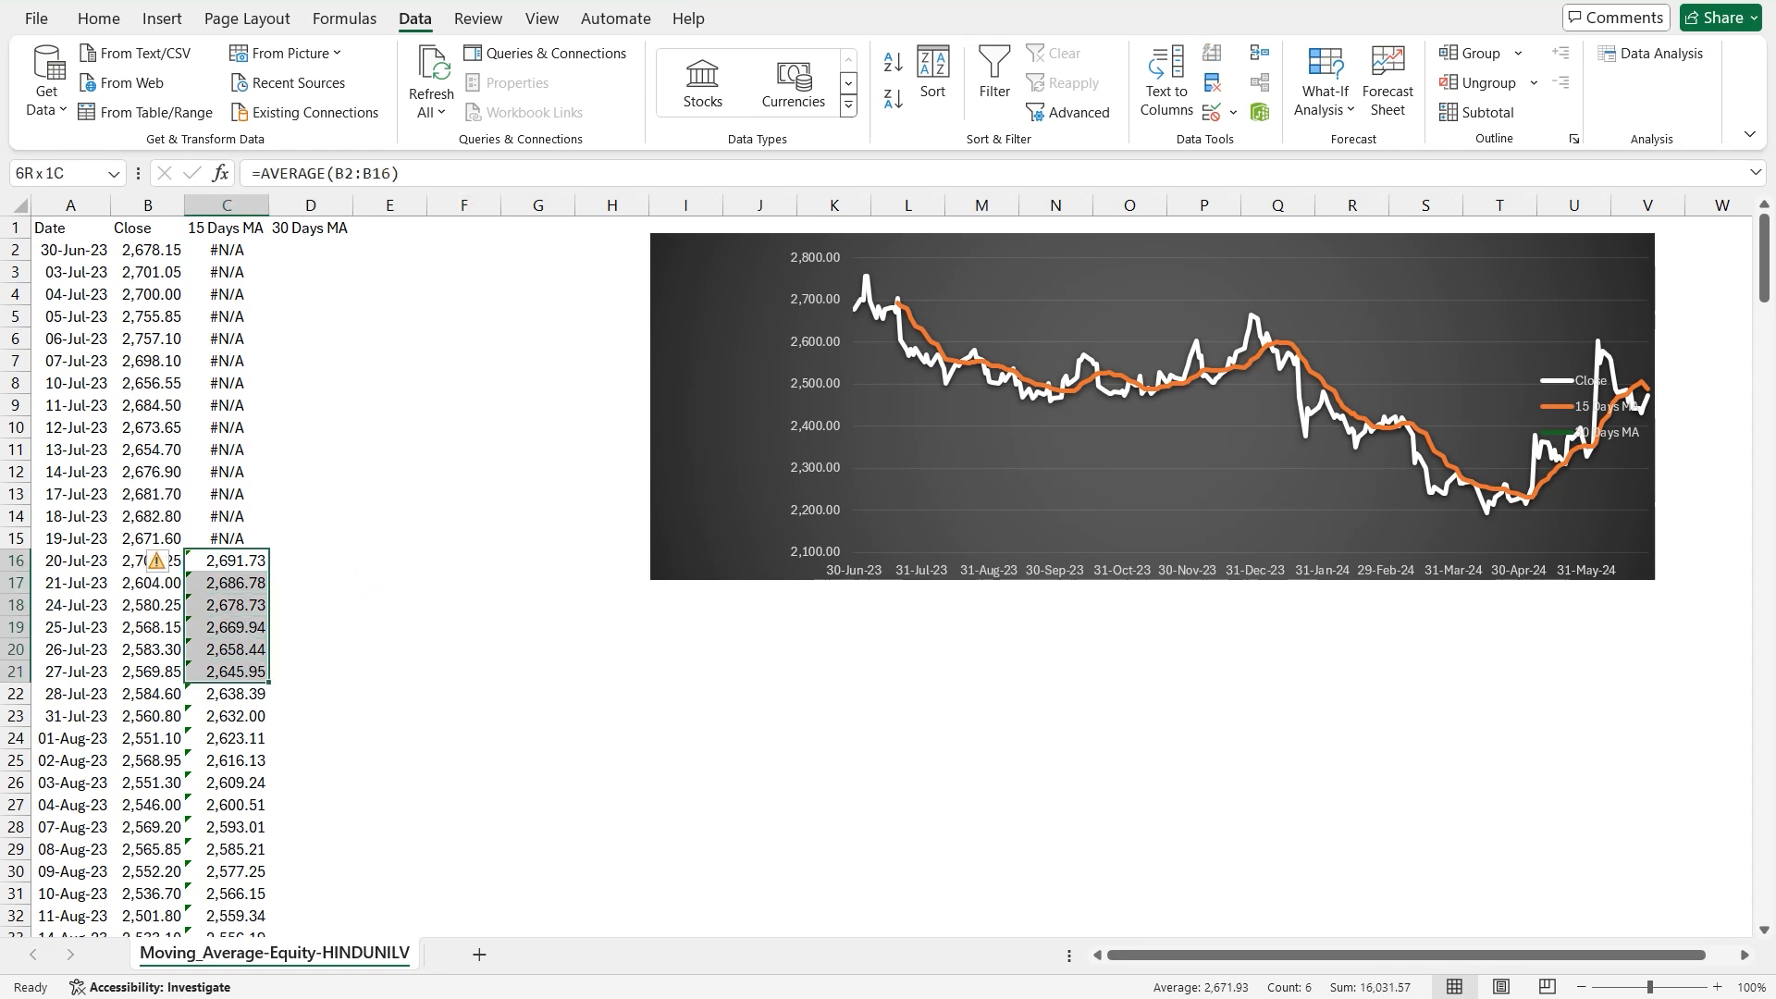
- Select cell D2 under the 30 Days MA header and start another Moving Average data analysis
key(Right)
key(Up)
key(Up)
key(Up)
key(Up)
key(Up)
key(Up)
key(Up)
key(Up)
key(Up)
key(Up)
key(Up)
key(Up)
key(Up)
key(Up)
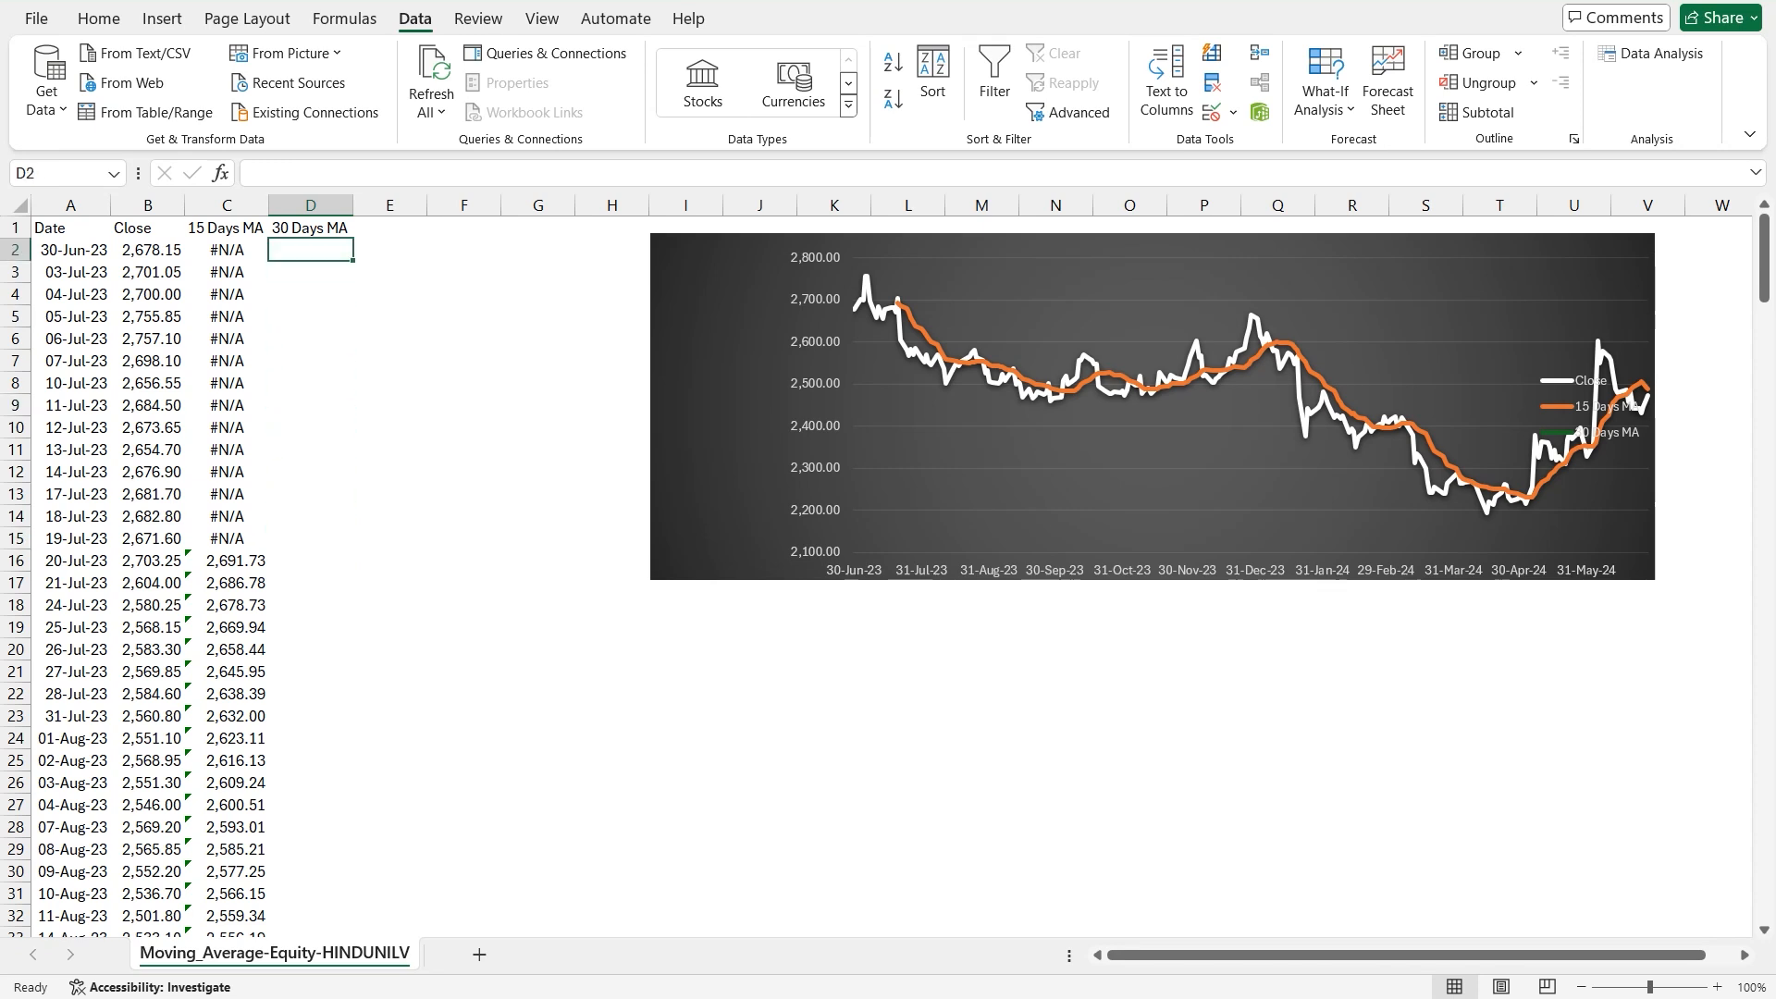
click(1652, 53)
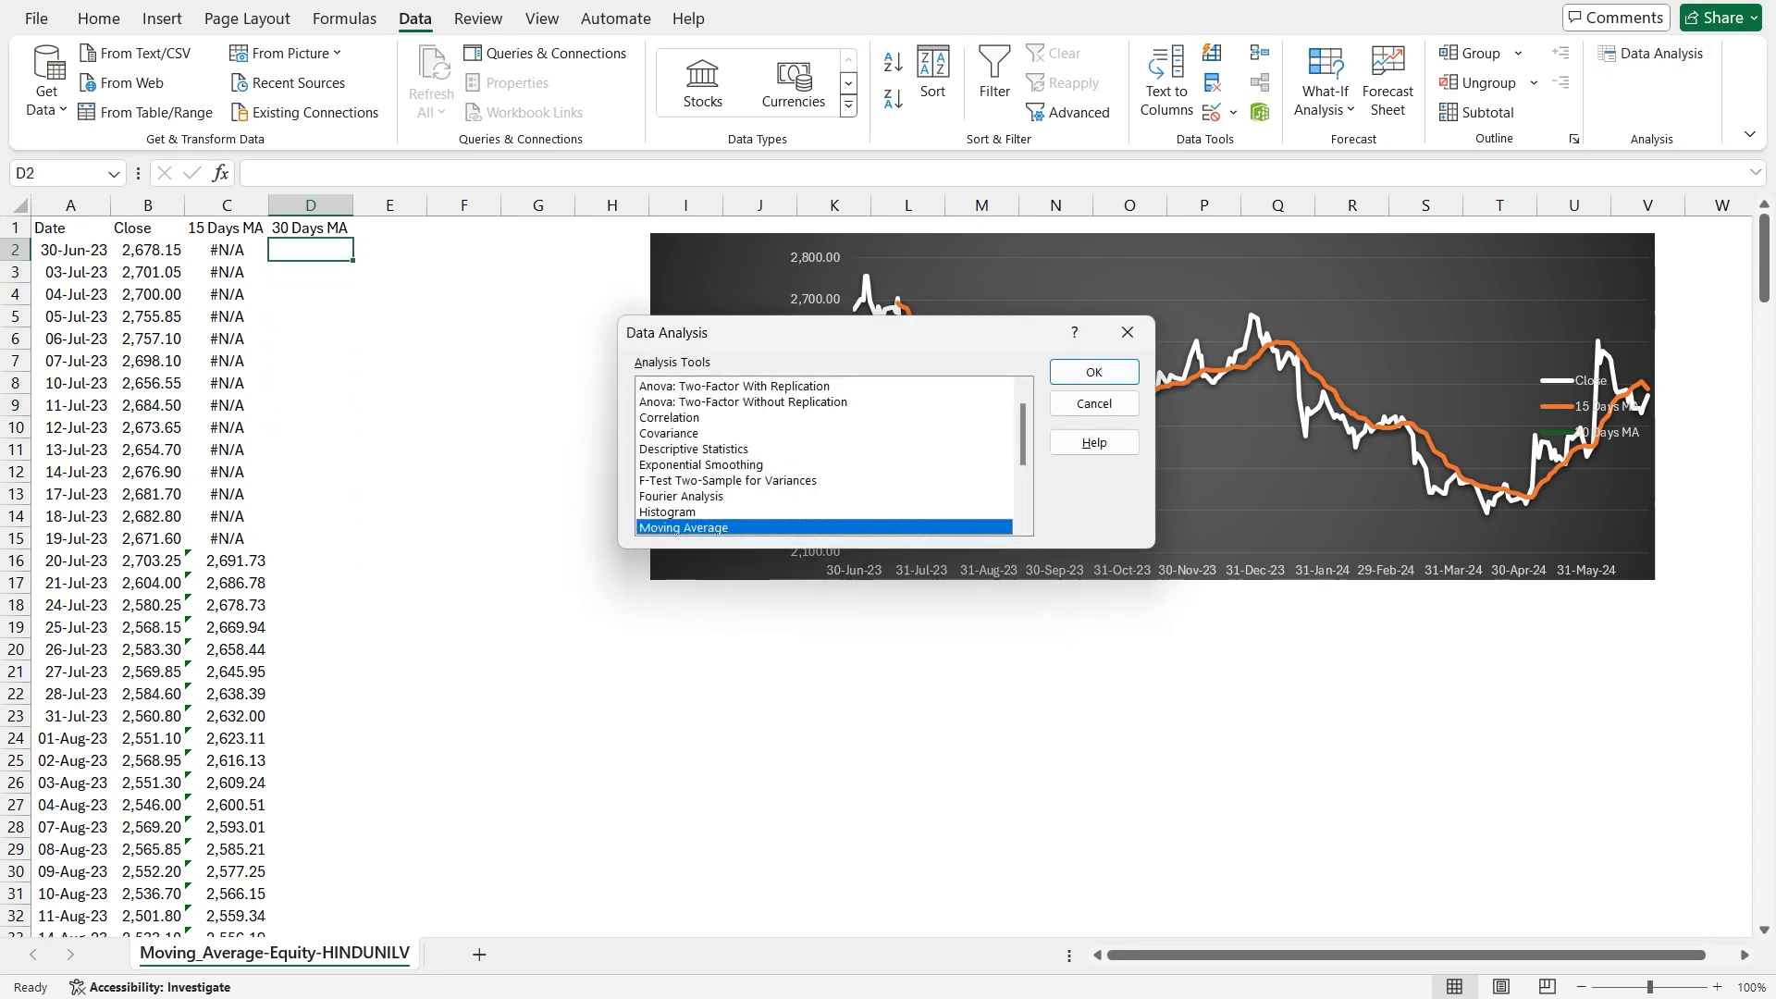
click(1094, 371)
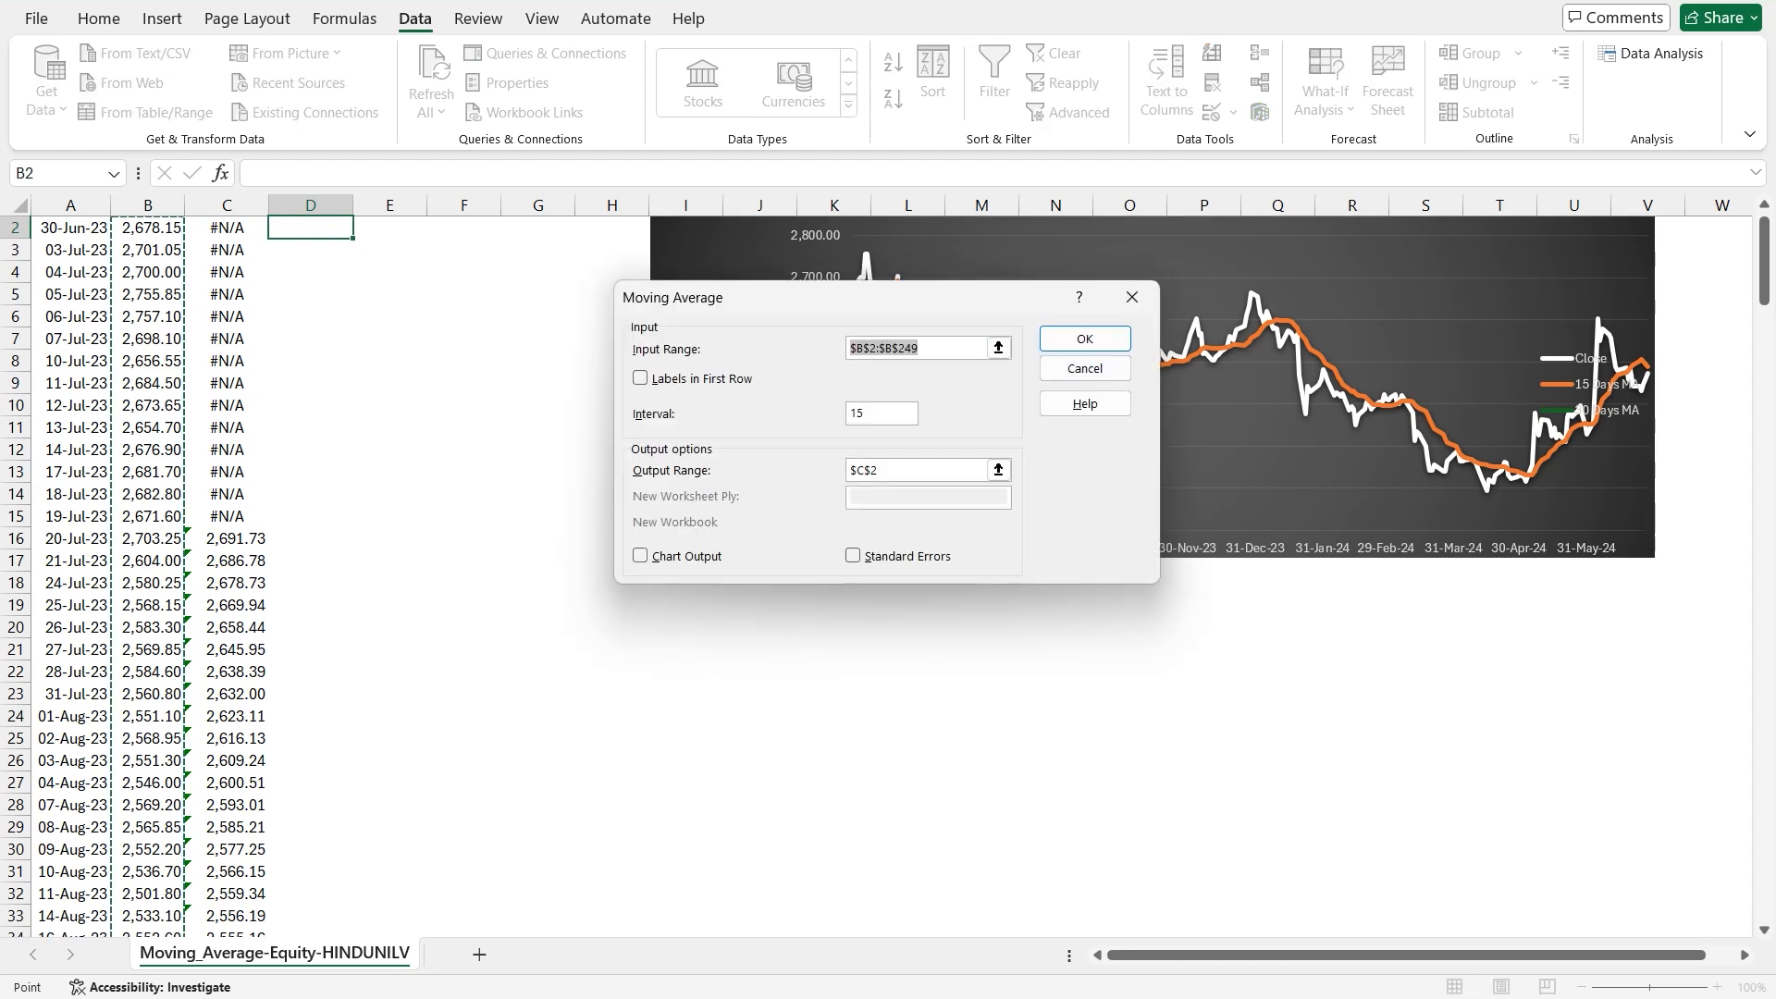
- Set the moving average interval to 30 and the output range to D2, and run the analysis
key(Tab)
key(Tab)
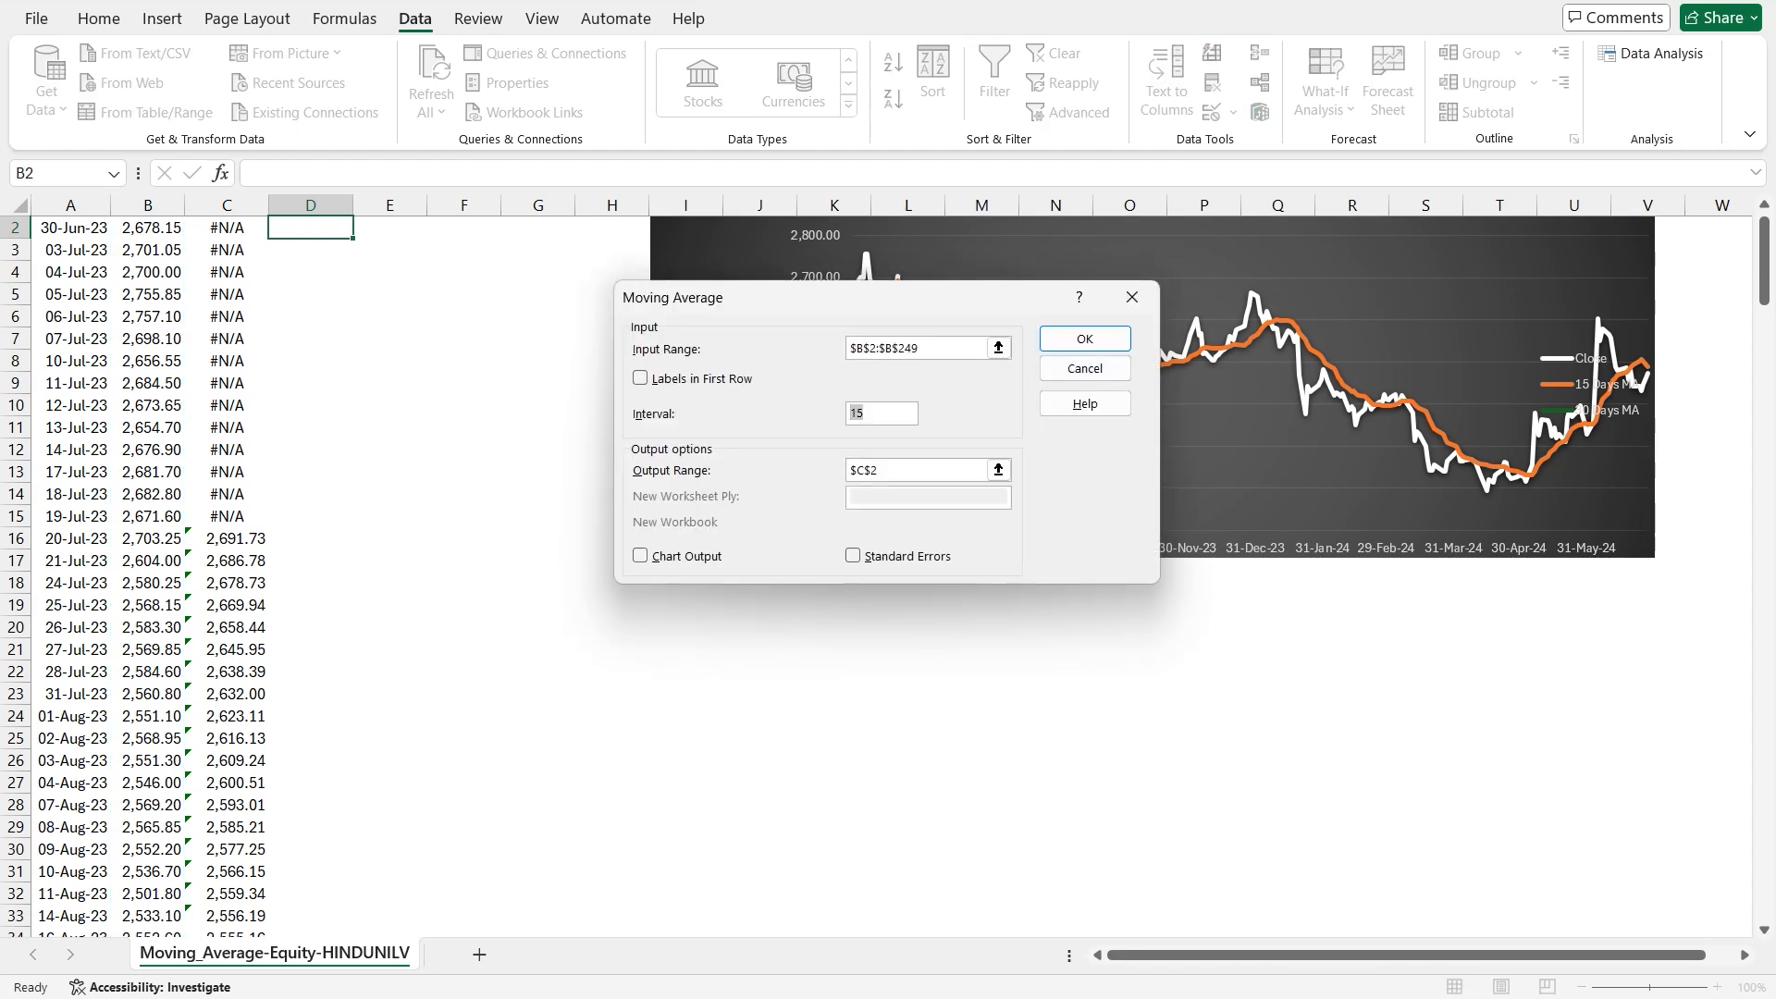
text(30)
click(998, 470)
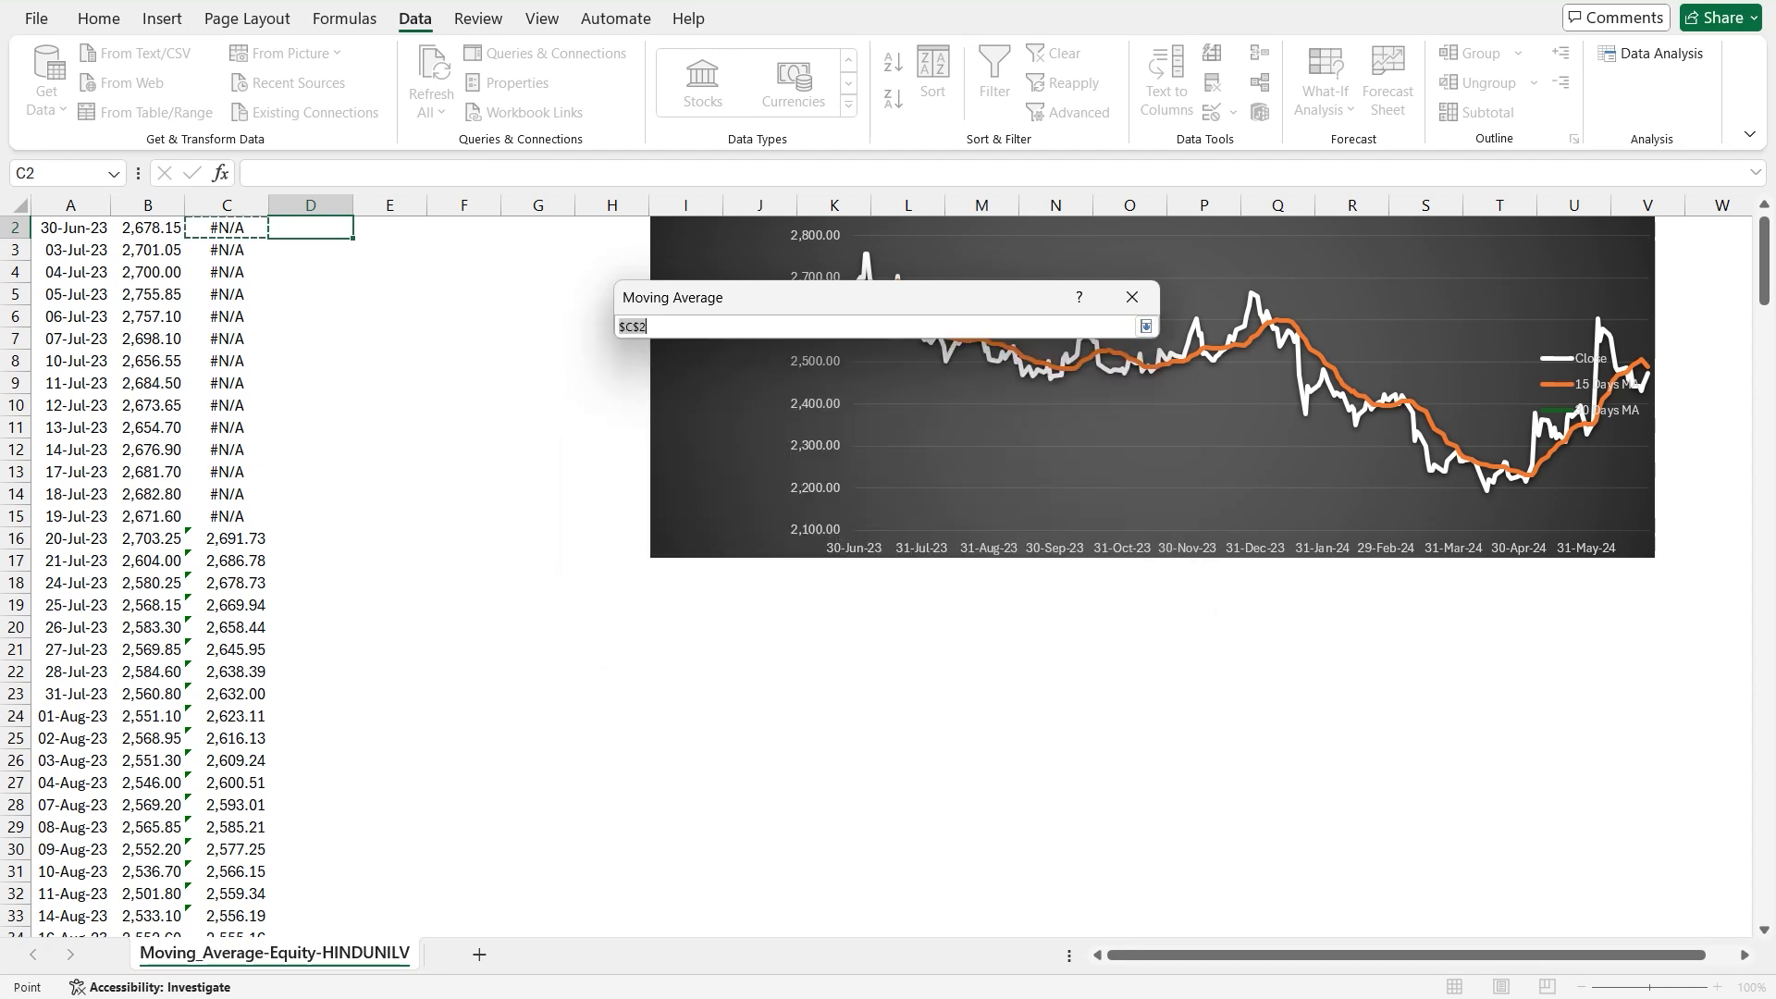
click(310, 227)
click(1145, 326)
click(1085, 339)
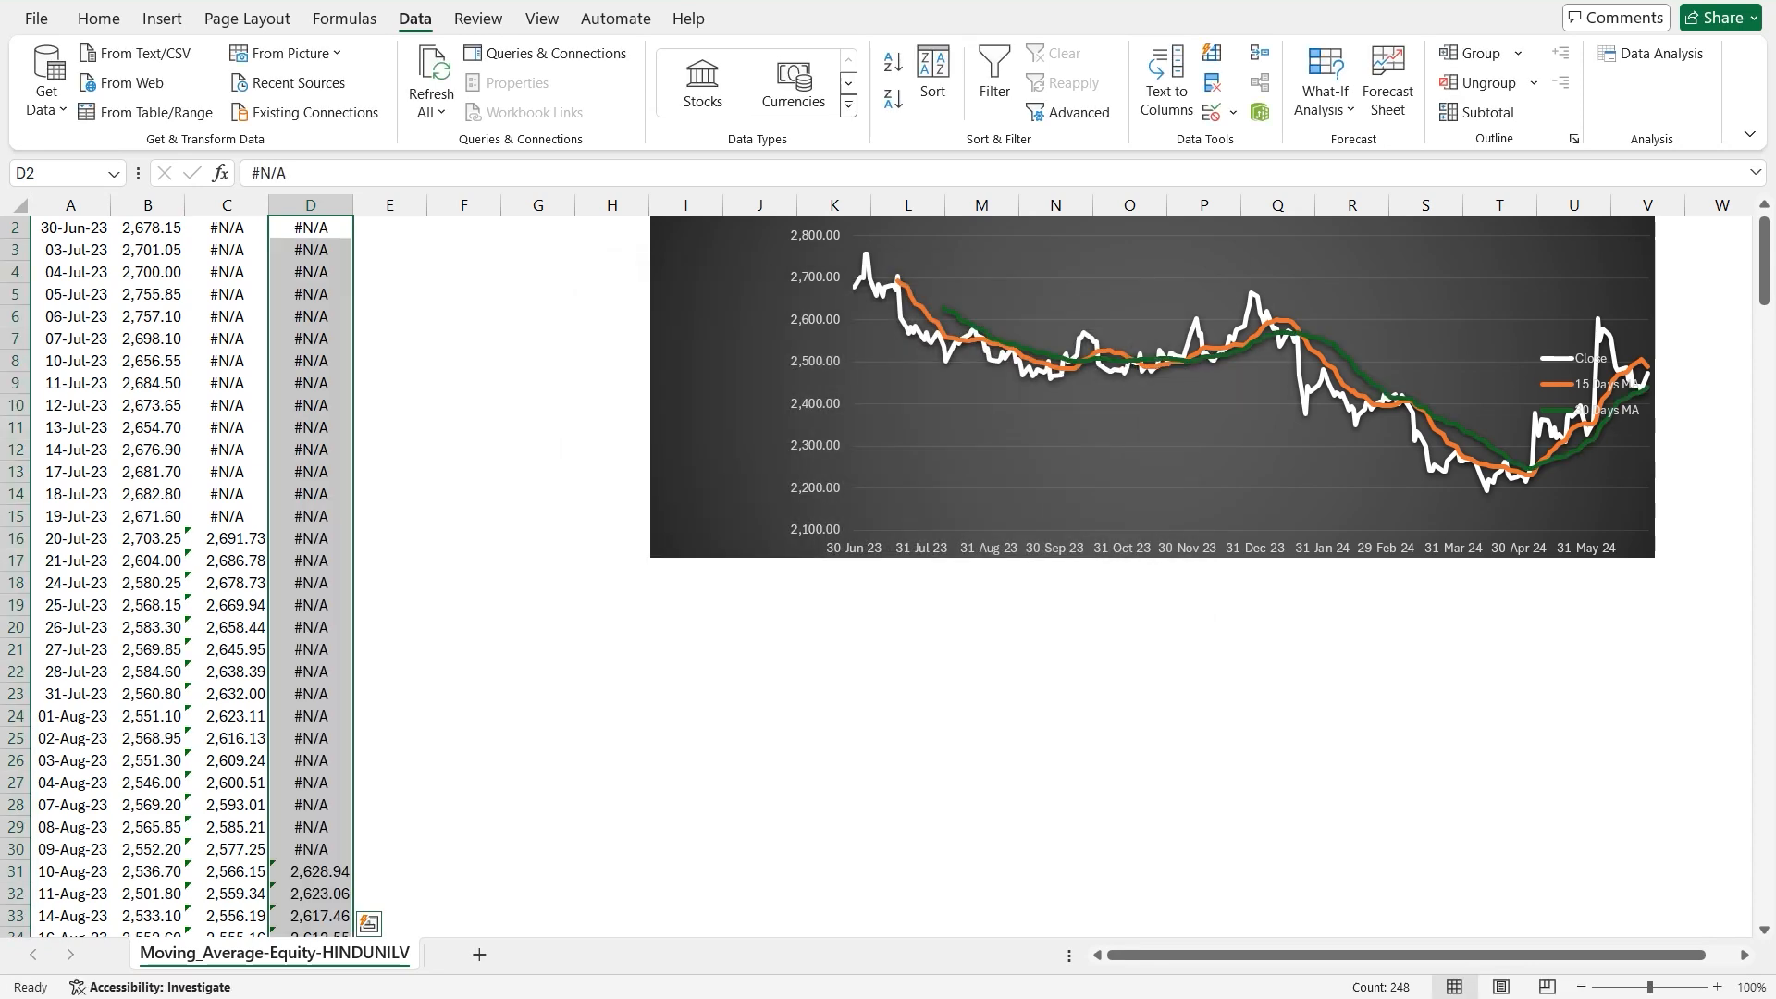
- Examine the AVERAGE formulas generated in the 30 Days MA column down to D65, and return to the start of the sheet
key(Down)
key(Down)
key(Down)
key(Down)
key(Down)
key(Down)
key(Down)
key(Down)
key(Down)
key(Down)
key(Down)
key(Down)
key(Down)
key(Down)
key(Down)
key(Down)
key(Down)
key(Down)
key(Down)
key(Down)
key(Down)
key(Down)
key(Down)
key(Down)
key(Down)
key(Down)
key(Down)
key(Down)
key(Down)
key(Down)
key(Down)
key(Down)
key(Down)
key(Down)
key(Down)
key(Down)
key(Down)
key(Down)
key(Down)
key(Down)
drag(1764, 352, 1764, 257)
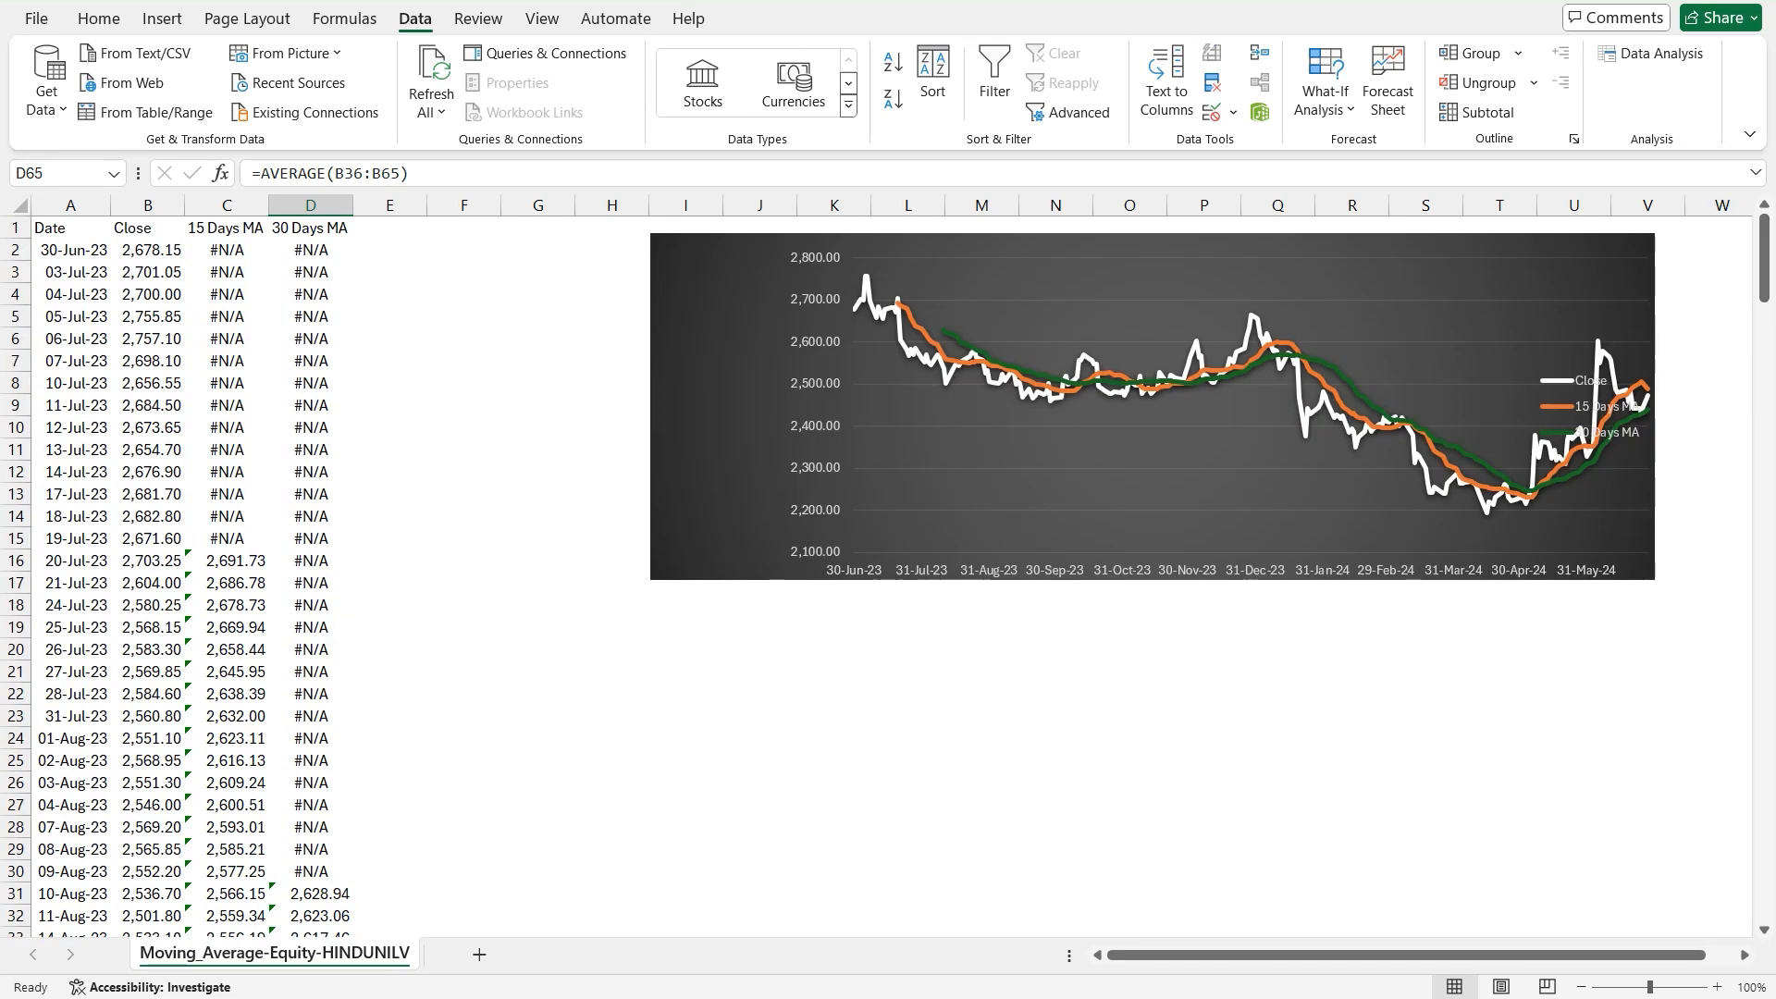
- Inspect the 30 Days MA and 15 Days MA lines in the chart by selecting each series, and deselect the chart
click(1203, 380)
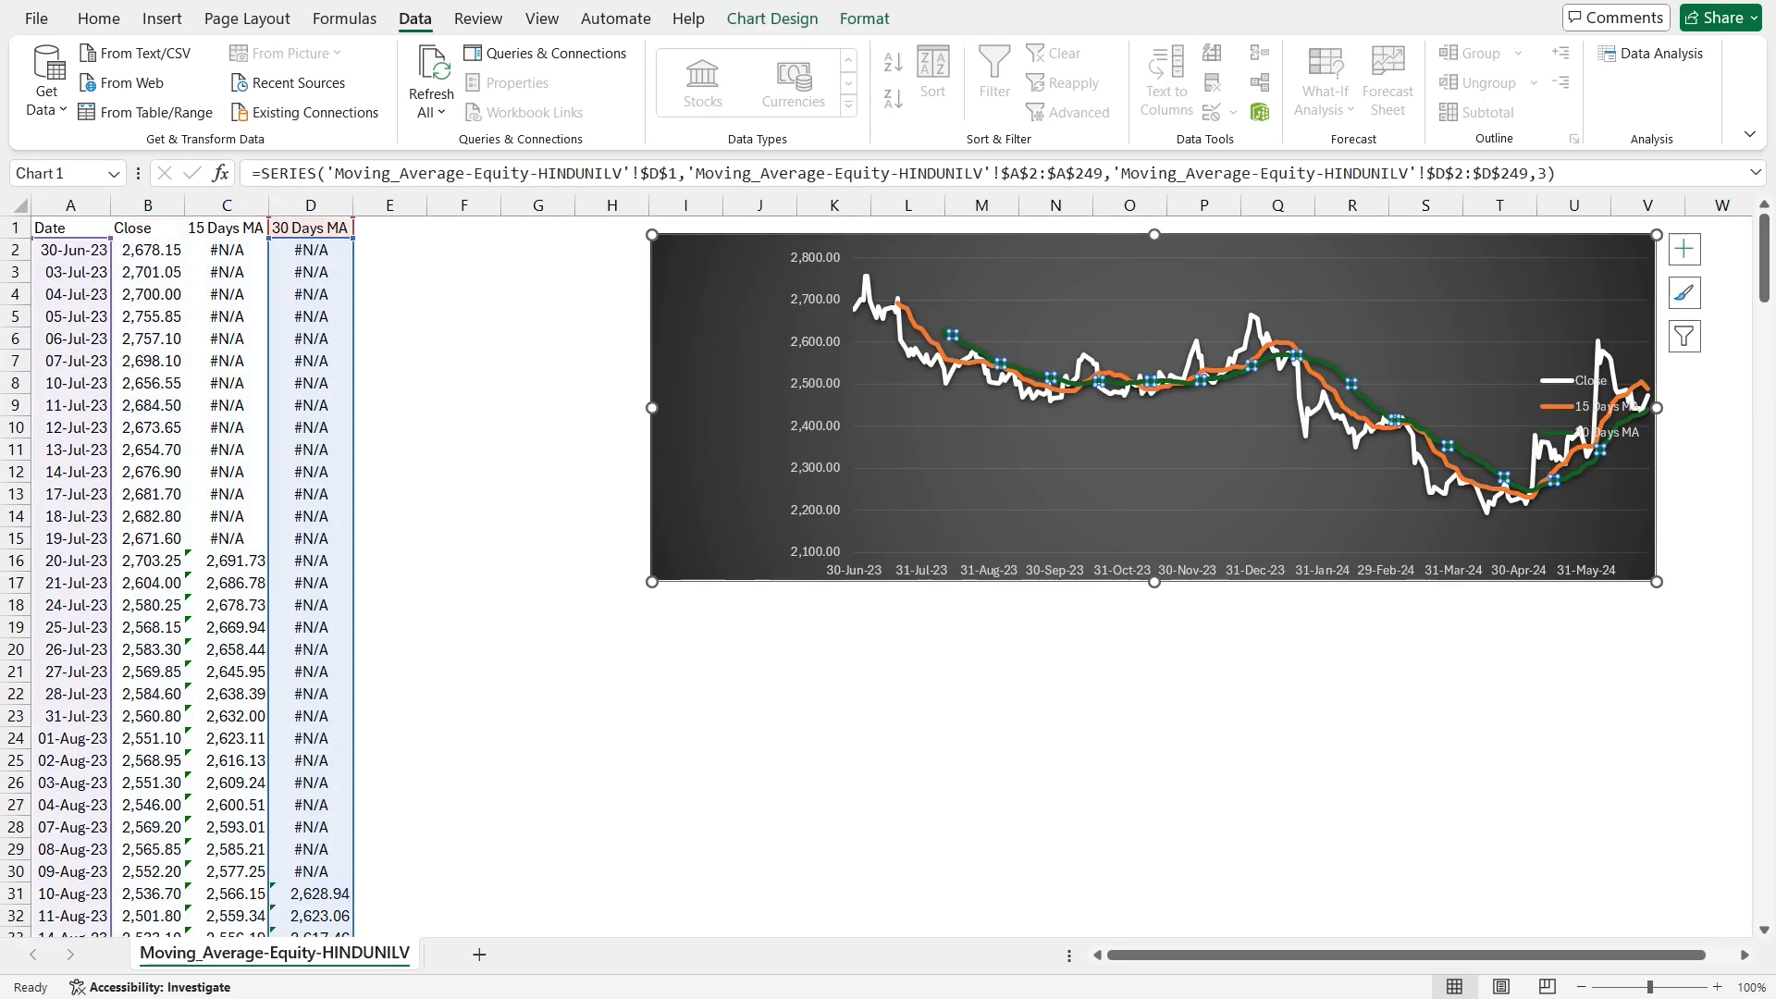
click(1205, 372)
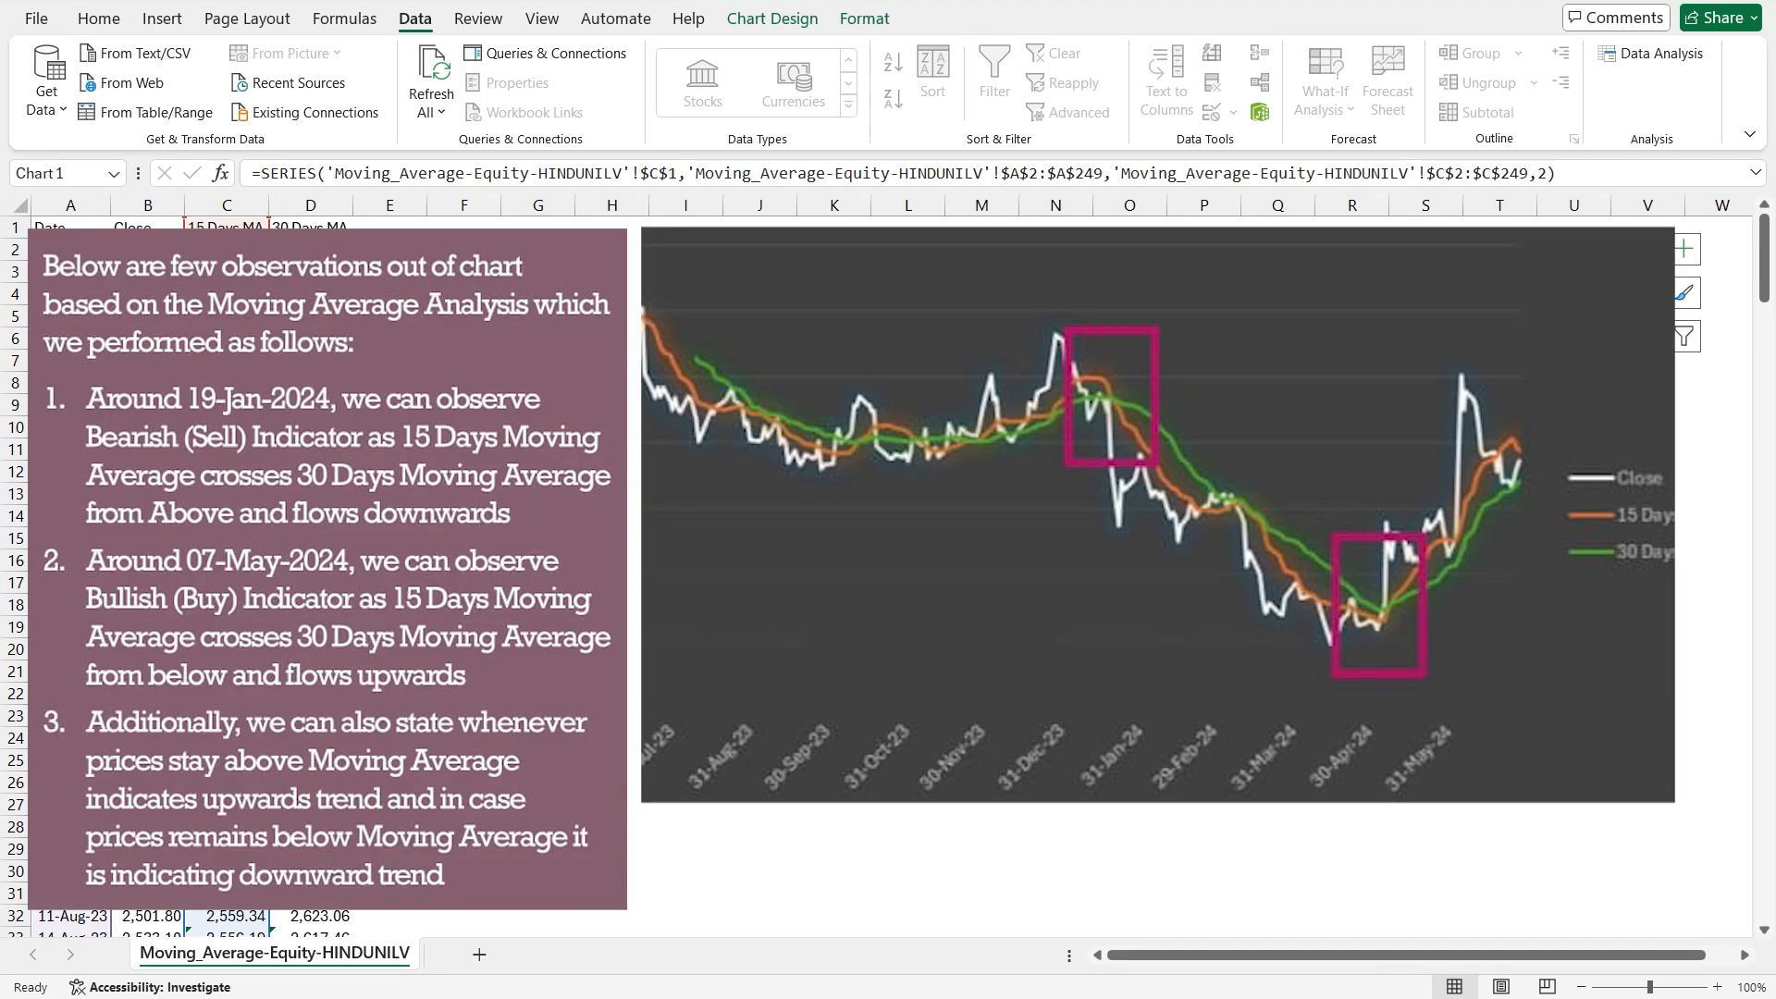
click(1203, 463)
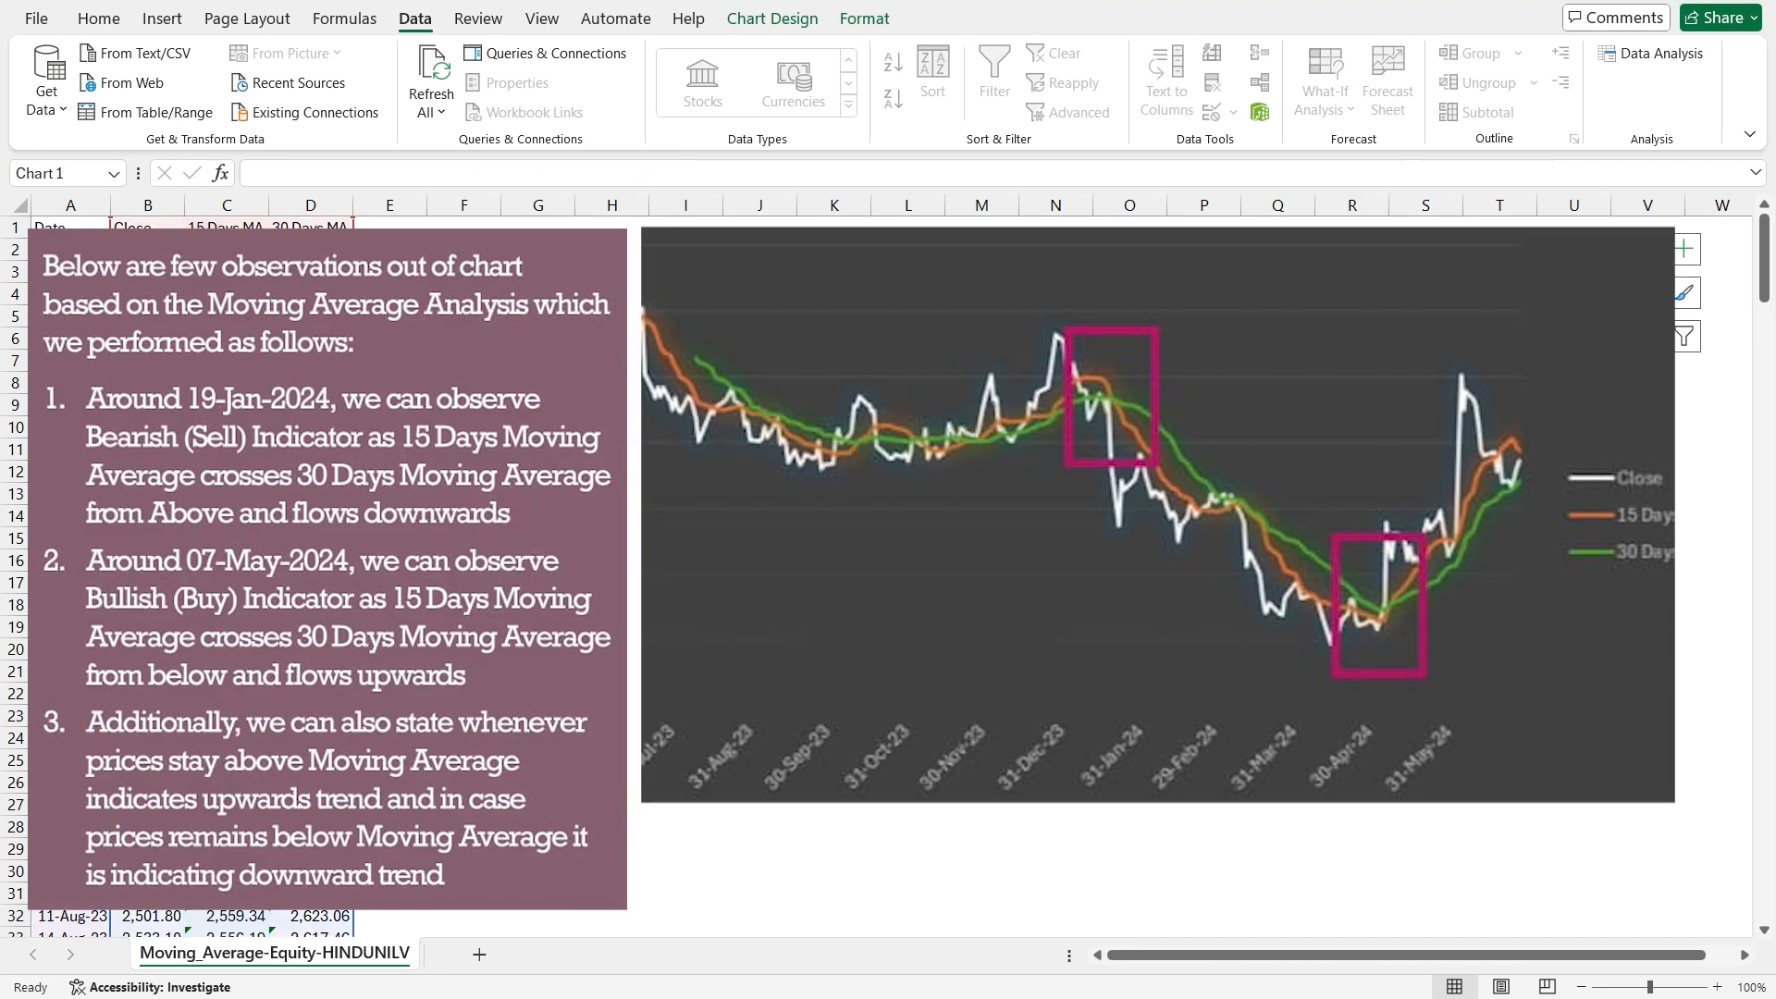
click(611, 450)
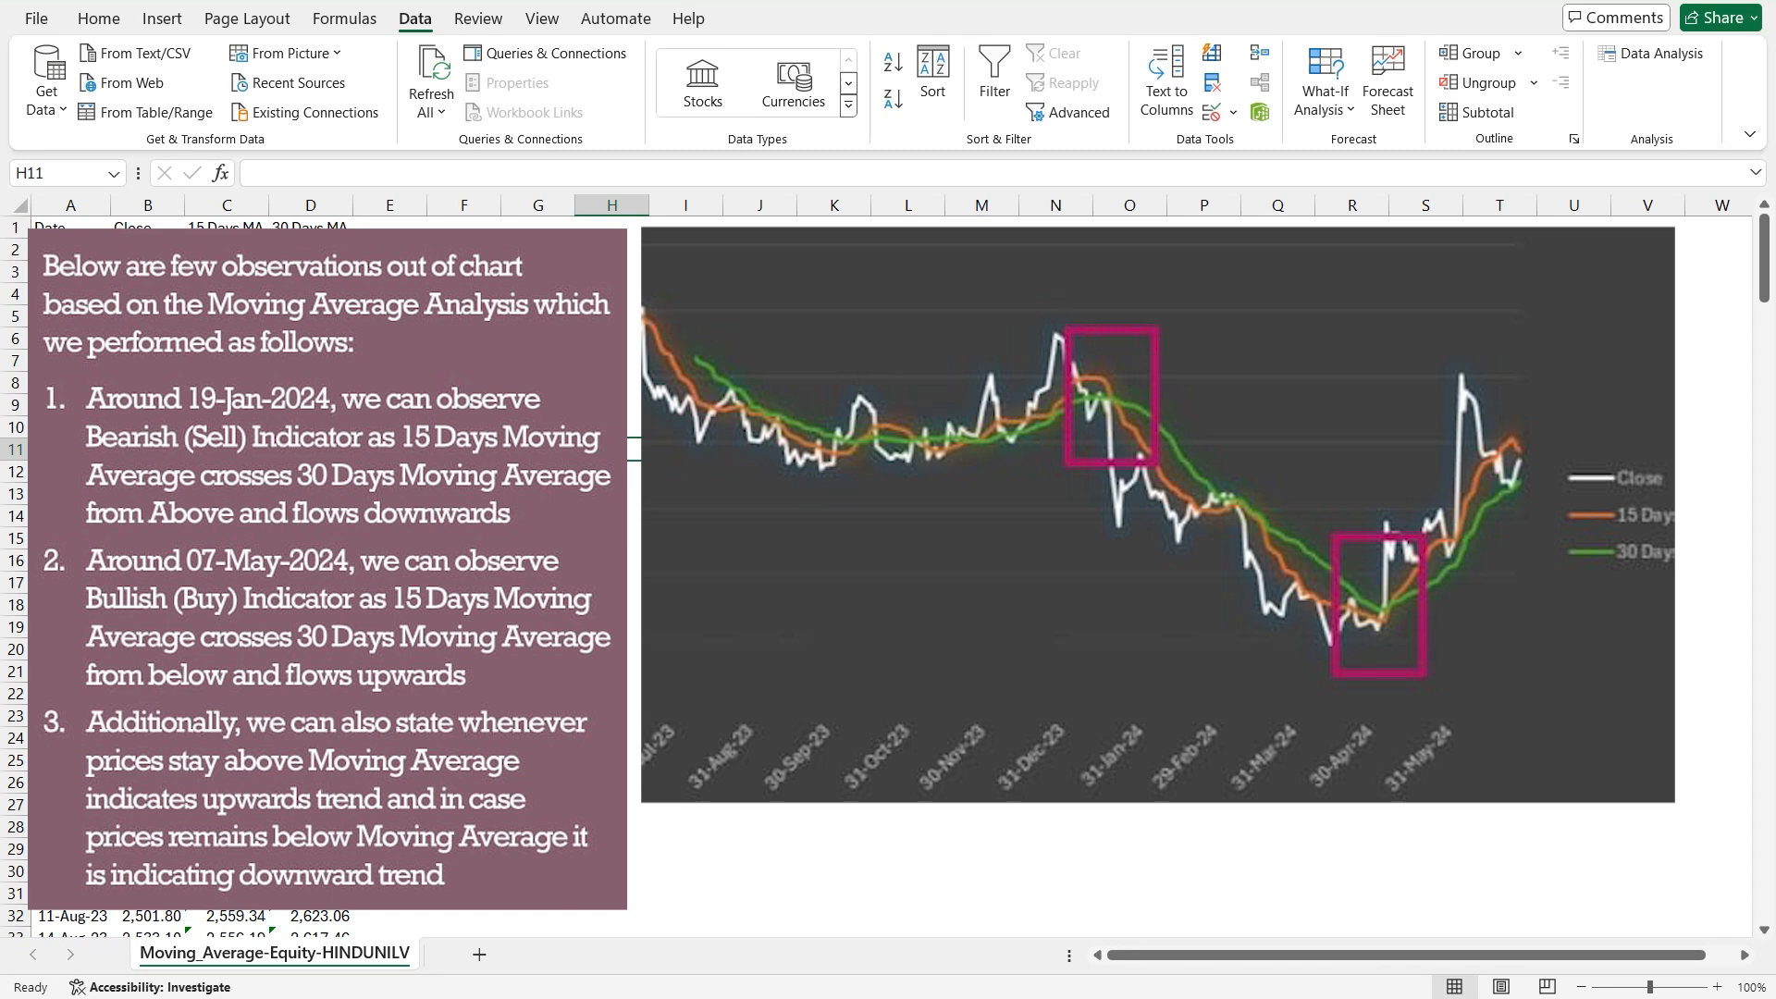